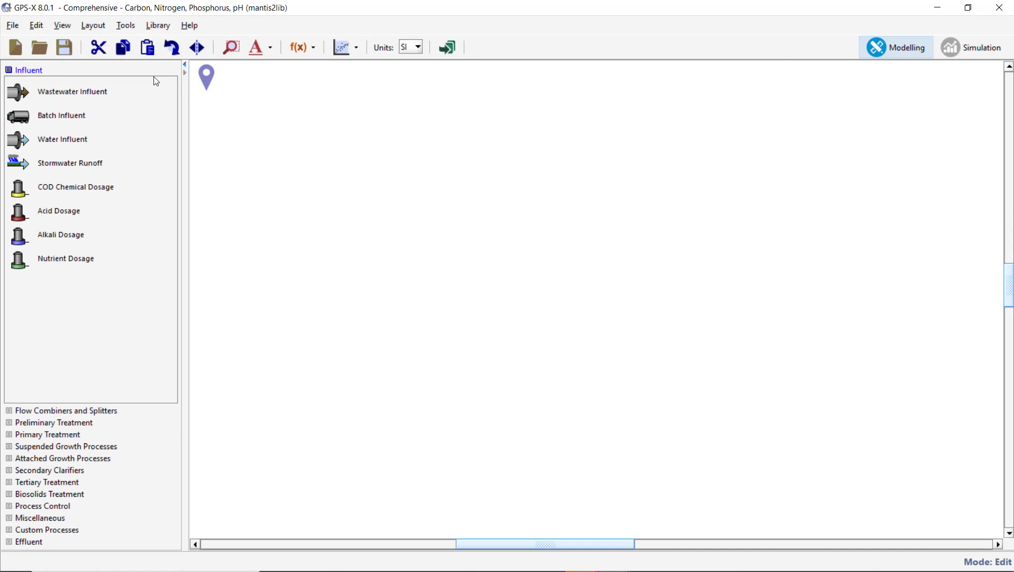
Save the new layout as tutorial8 and display the grid on the drawing area.
left_click(72, 48)
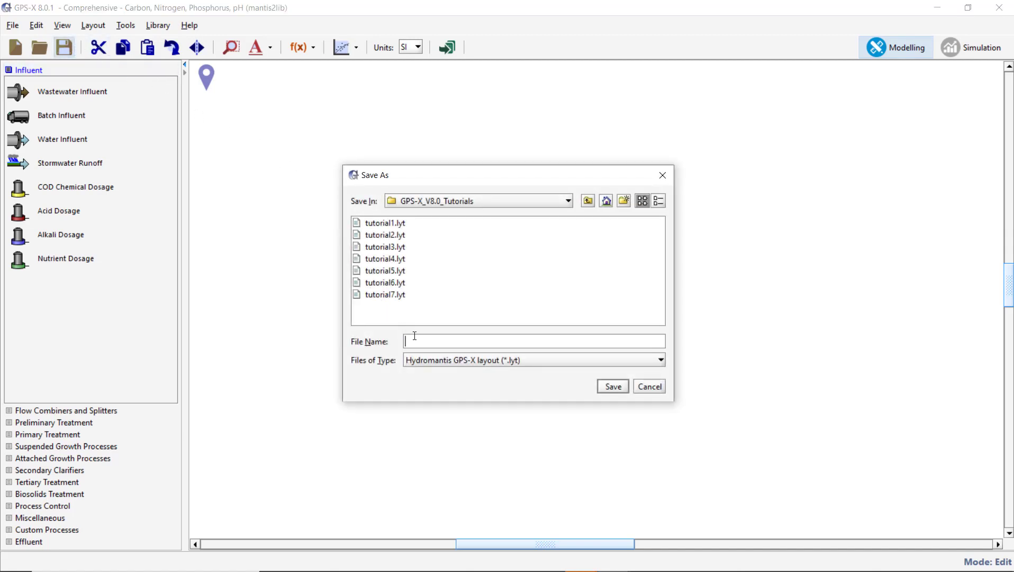
type("tutorial8")
left_click(605, 385)
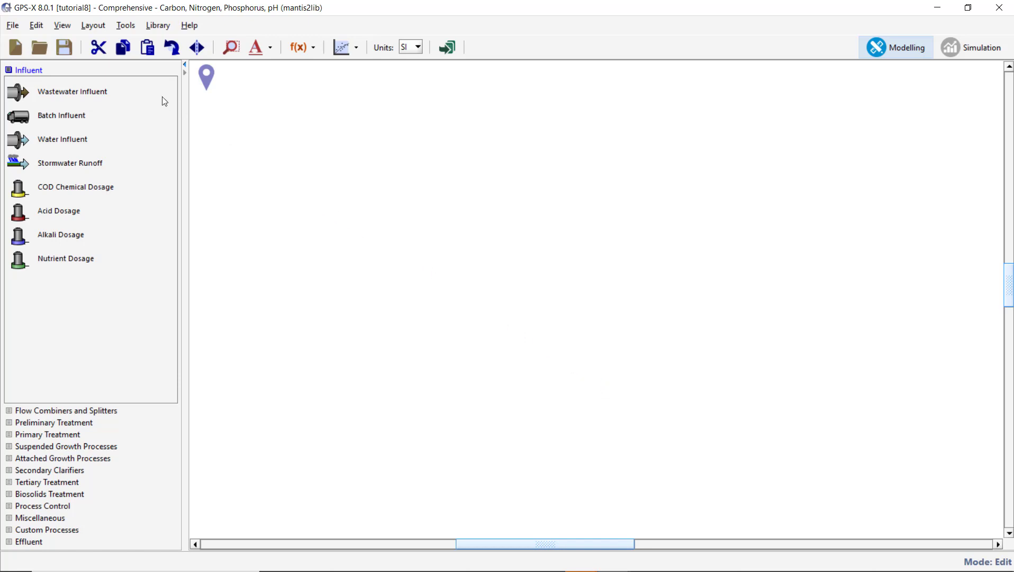
left_click(70, 31)
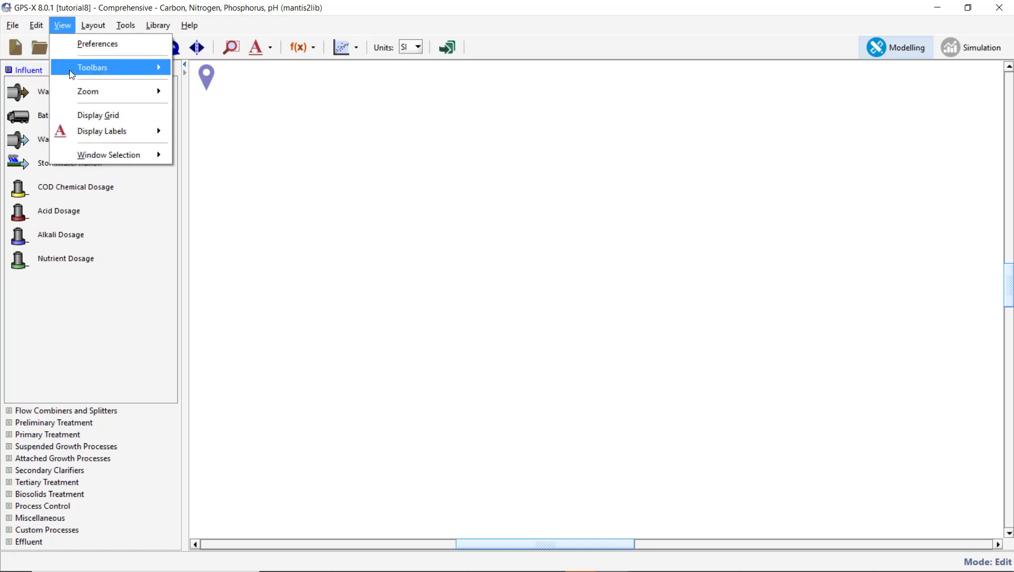
left_click(85, 115)
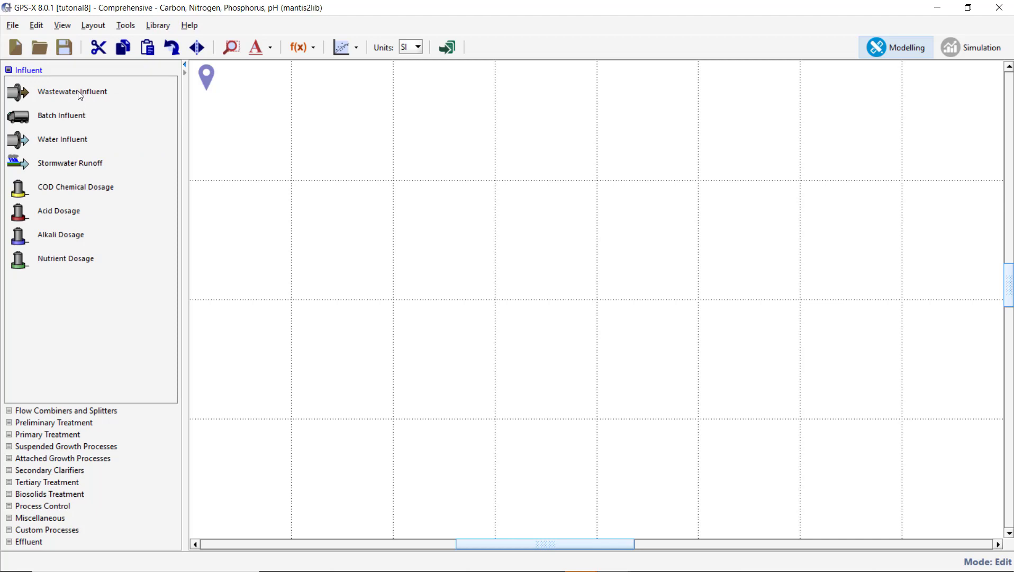
Place a Wastewater Influent, a Control Splitter and a 2-flow Combiner in one row, with the combiner well apart from the splitter.
left_click_drag(332, 227, 331, 228)
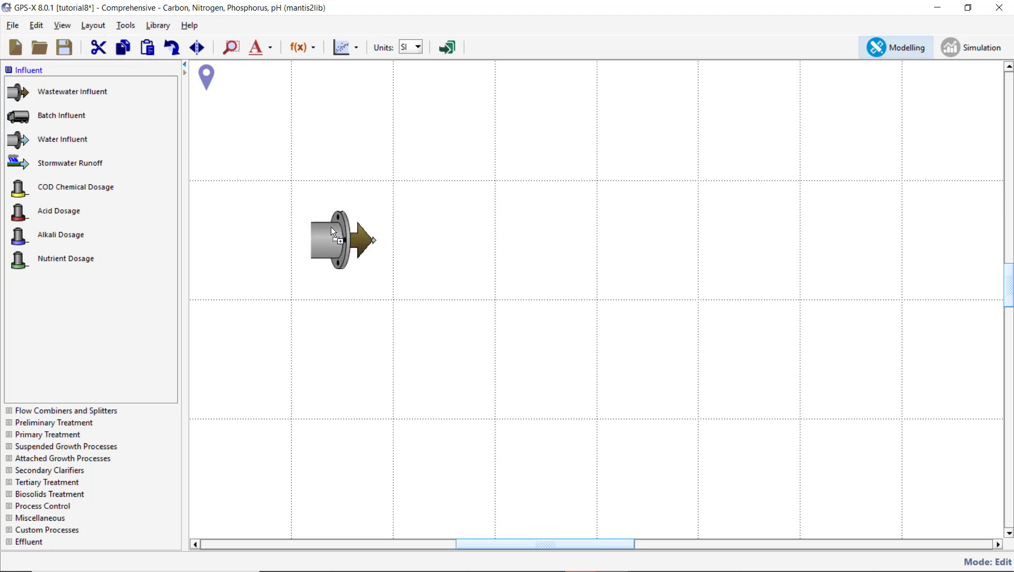
left_click(67, 411)
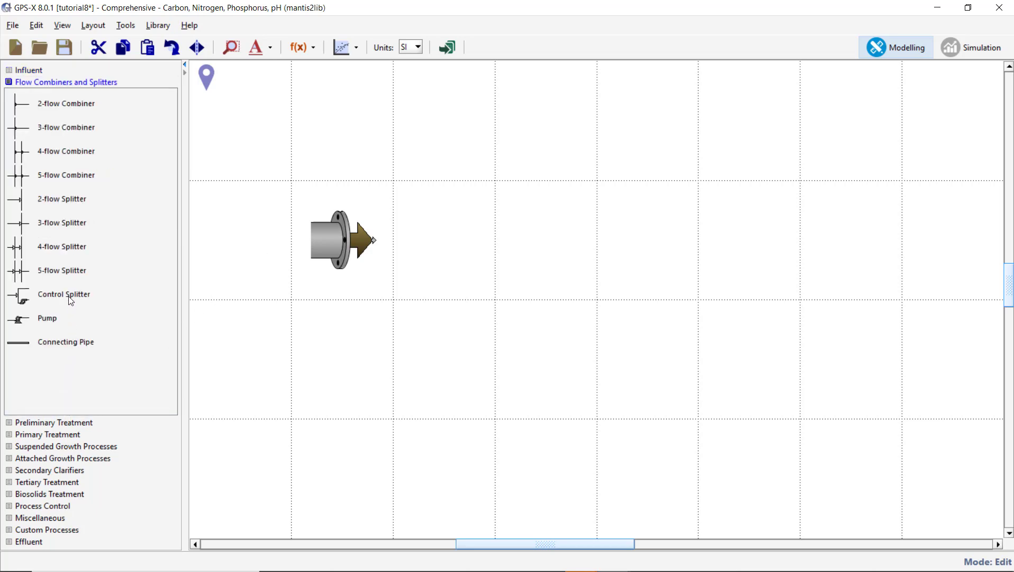
left_click_drag(425, 231, 424, 232)
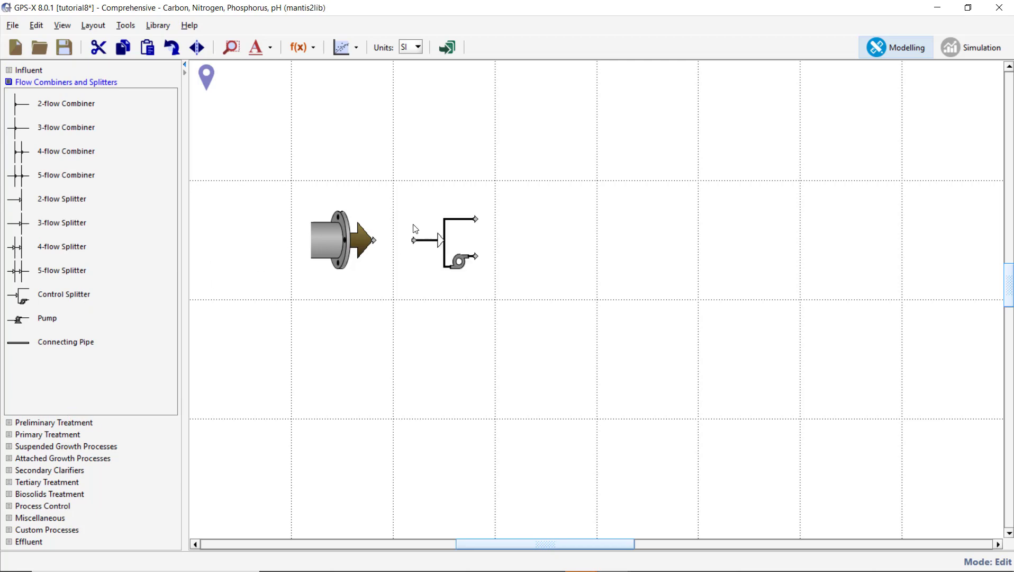
left_click_drag(81, 110, 110, 116)
left_click_drag(720, 244, 720, 243)
Add a Plug-Flow Tank and a Rectangular Secondary Clarifier side by side in the grid row below, between the splitter and the combiner.
left_click(68, 446)
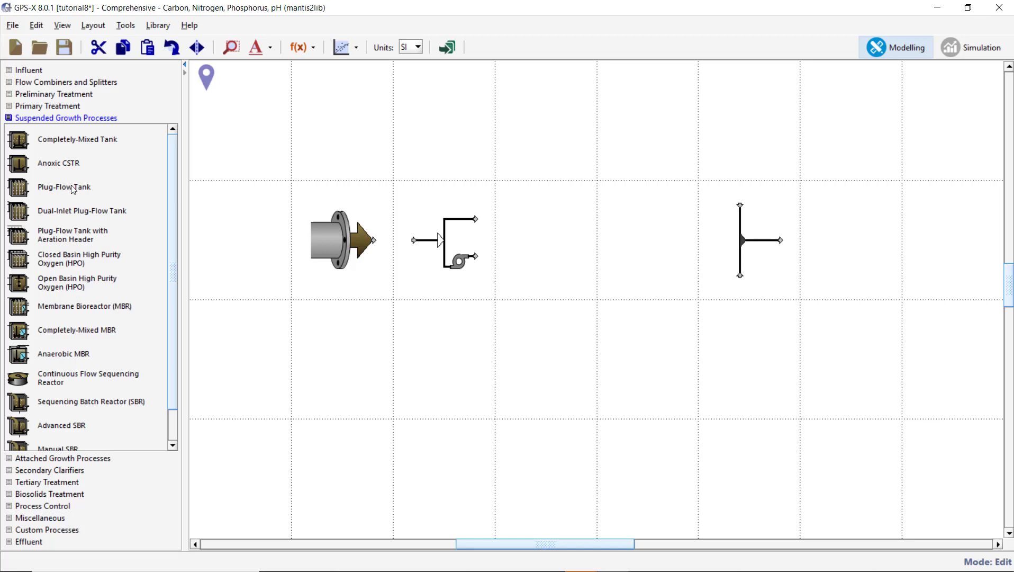
left_click_drag(73, 186, 346, 271)
left_click_drag(536, 339, 535, 340)
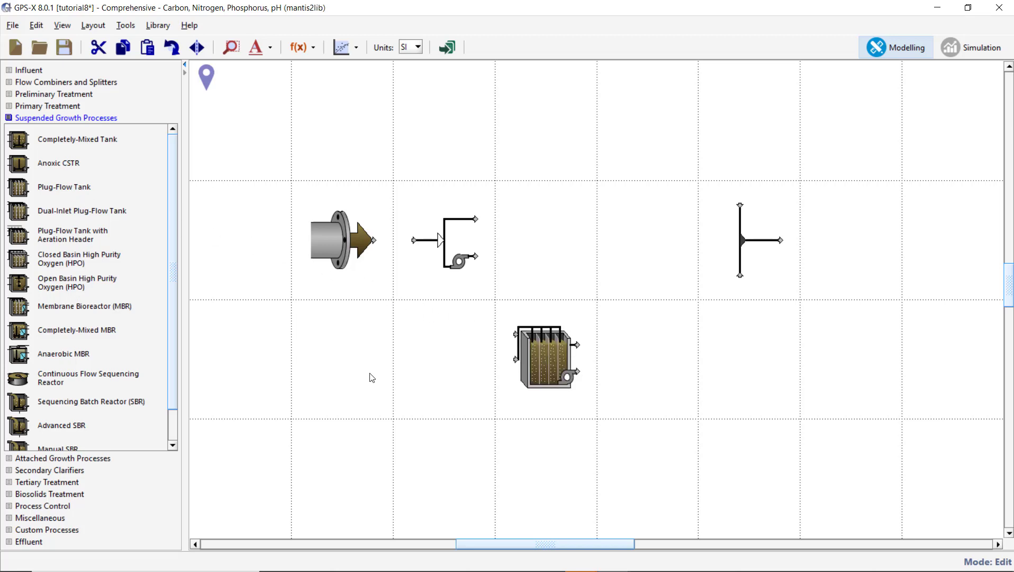
left_click(51, 470)
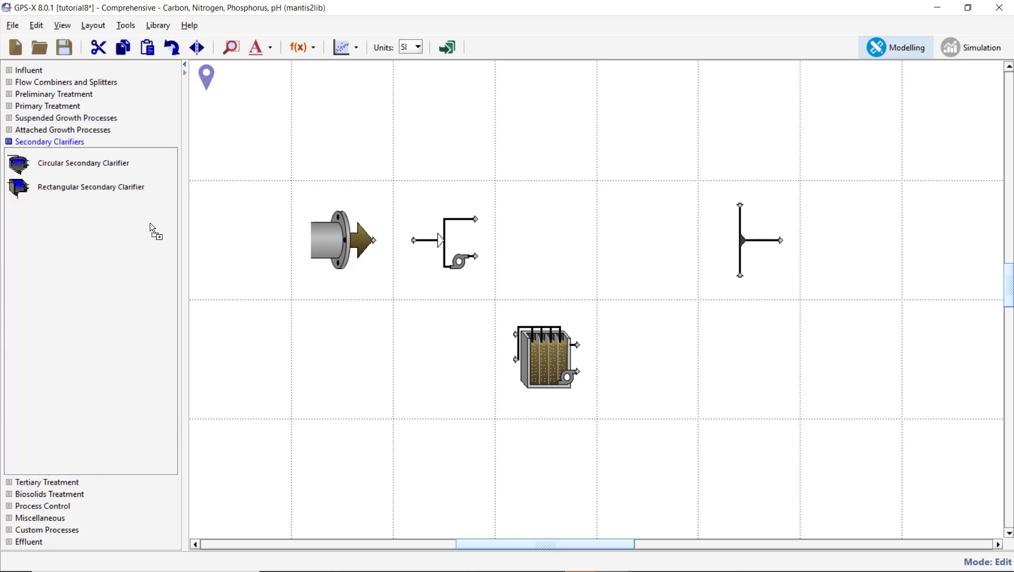
left_click_drag(639, 348, 640, 347)
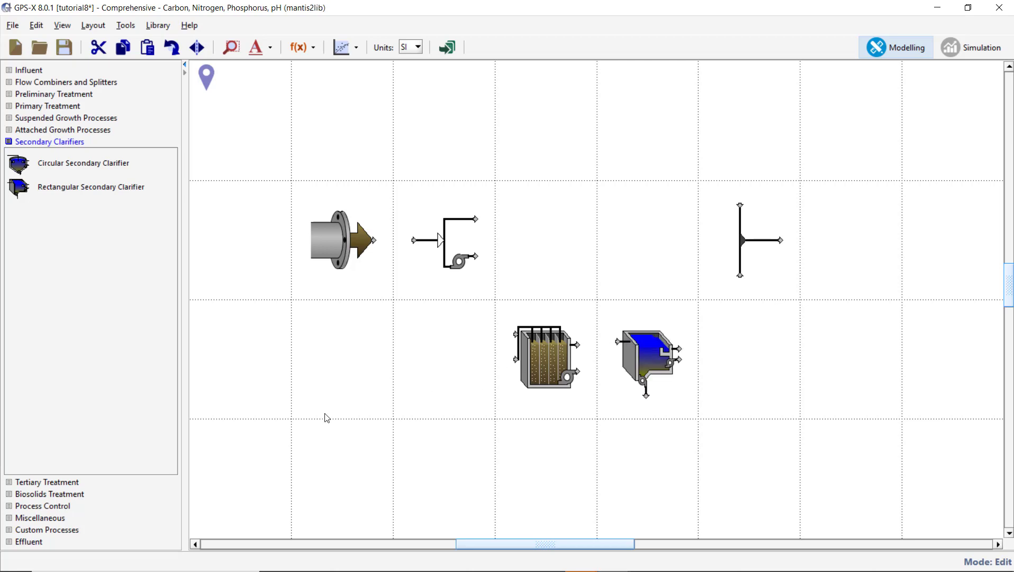
Place a Wastewater Outfall beyond the 2-flow combiner in the influent's row.
left_click(29, 541)
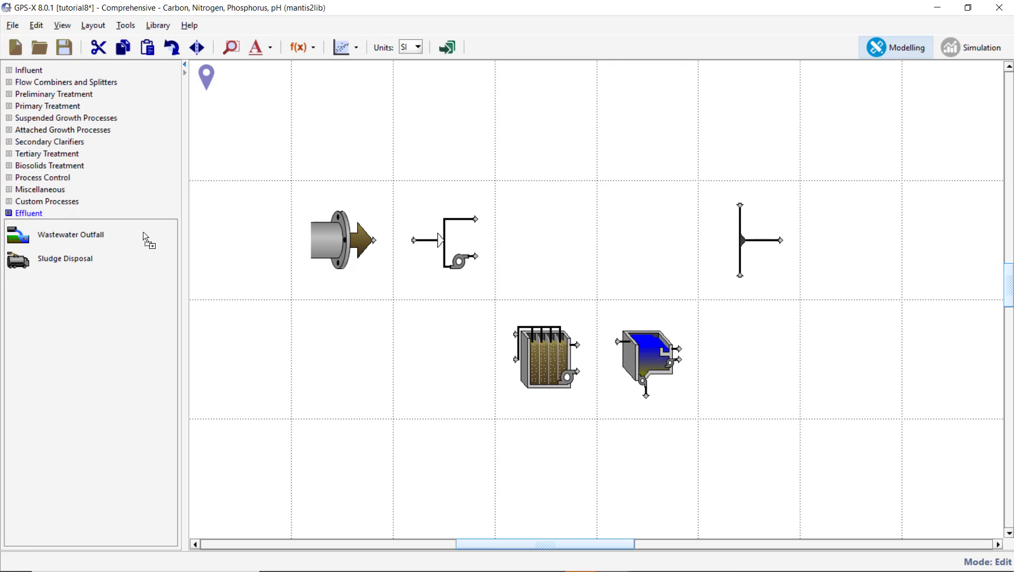
left_click_drag(143, 232, 738, 224)
left_click_drag(831, 228, 831, 227)
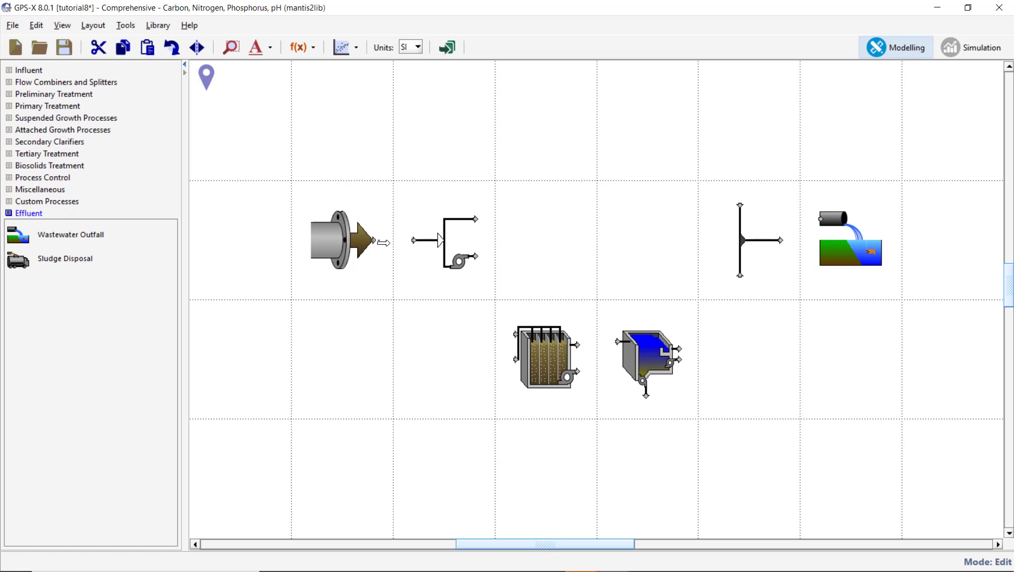
Connect the influent to the control splitter, then its overflow to the combiner's upper input and its pumped flow to the plug-flow tank's input.
left_click_drag(383, 242, 414, 240)
left_click_drag(475, 219, 740, 204)
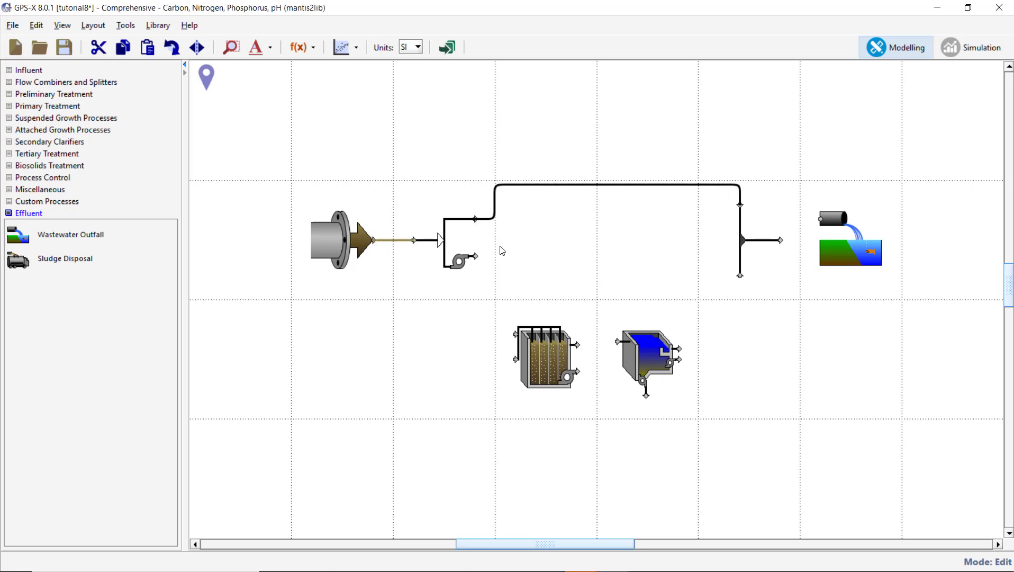
mouse_move(475, 256)
left_mouse_down()
mouse_move(493, 317)
mouse_move(516, 334)
left_mouse_up()
Connect the tank overflow to the clarifier, clarifier overflow to the combiner, combiner to the outfall, and clarifier underflow to the tank's recycle inlet.
left_click_drag(577, 344, 616, 342)
left_click_drag(680, 348, 740, 277)
left_click_drag(780, 240, 809, 218)
left_click_drag(646, 395, 504, 359)
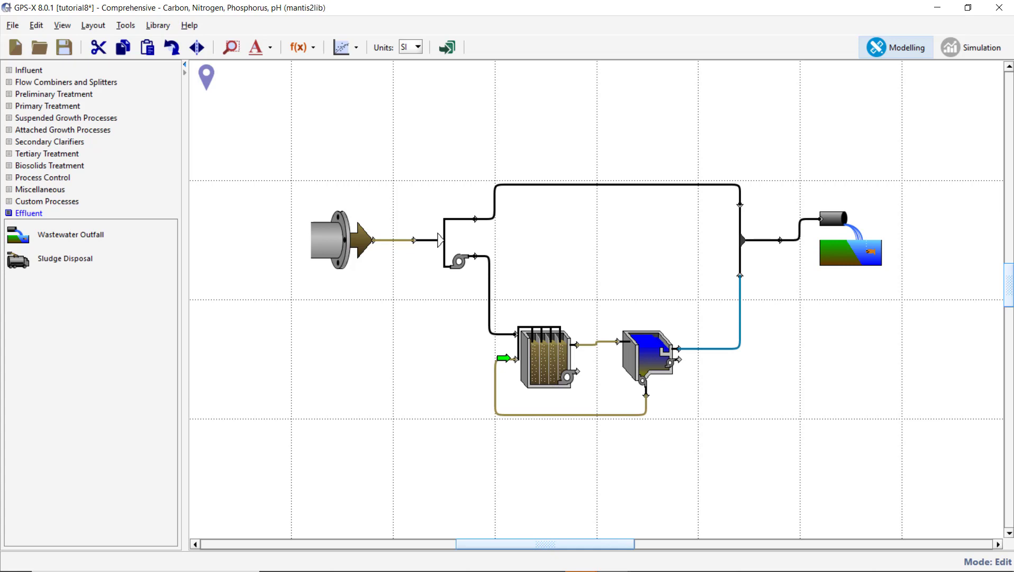
Display the stream labels, and label the wastewater influent Raw Influent with its influent stream named raw.
left_click(274, 53)
left_click(276, 64)
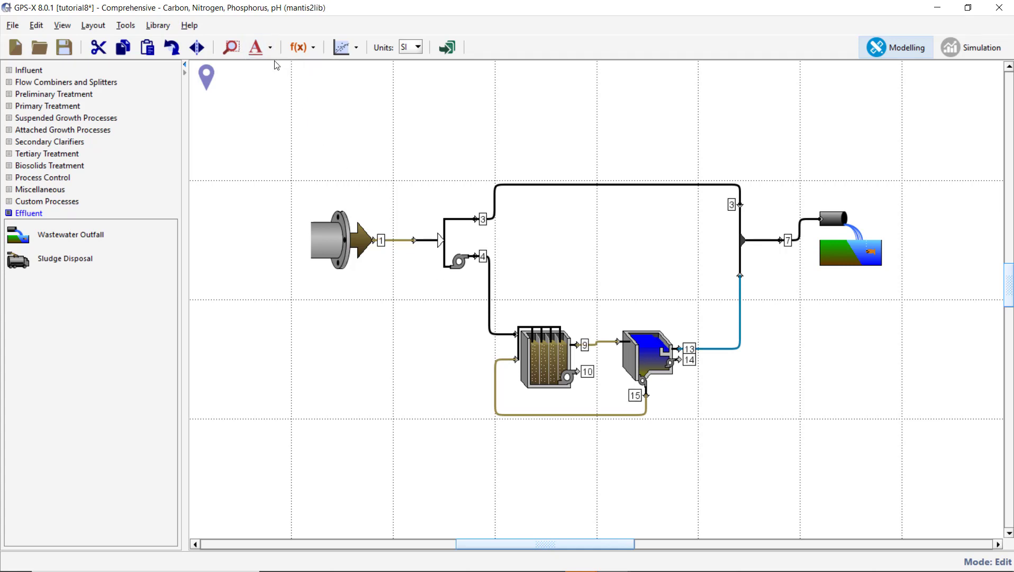
right_click(337, 231)
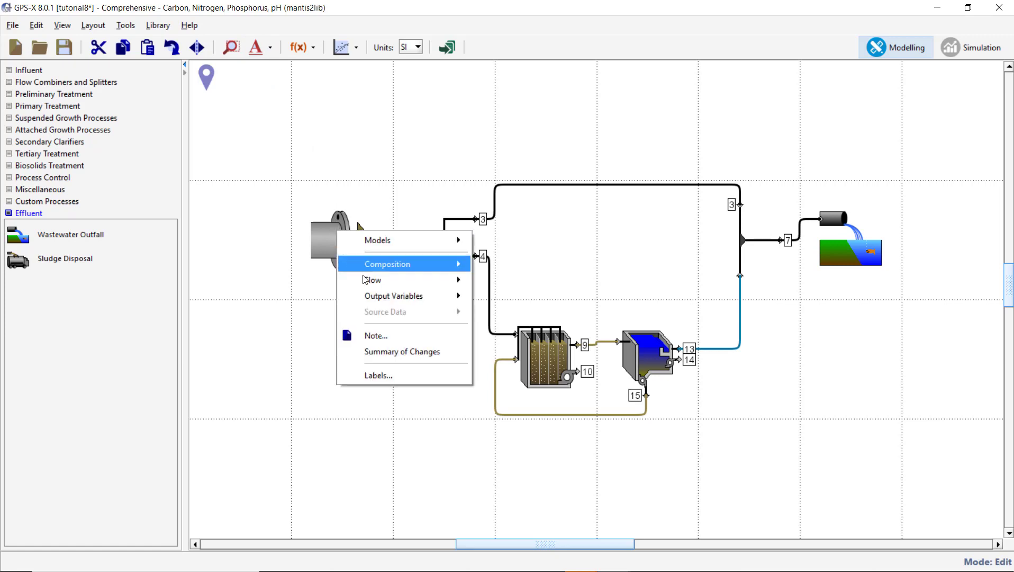
left_click(374, 369)
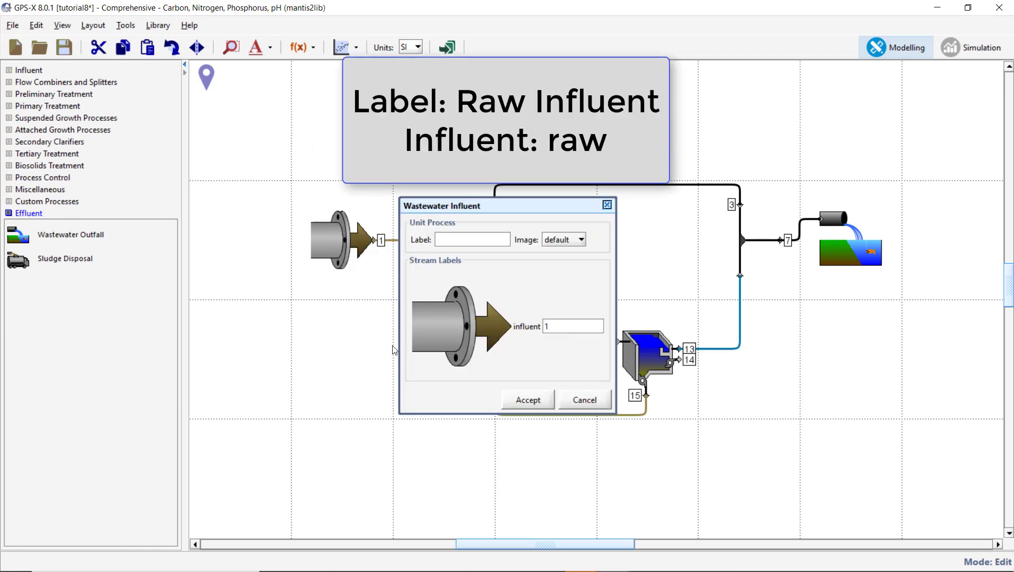
type("Raw Influent")
double_click(547, 325)
type("raw")
left_click(529, 399)
Name the control splitter's overflow stream bypass and its pump stream wwinf.
right_click(458, 235)
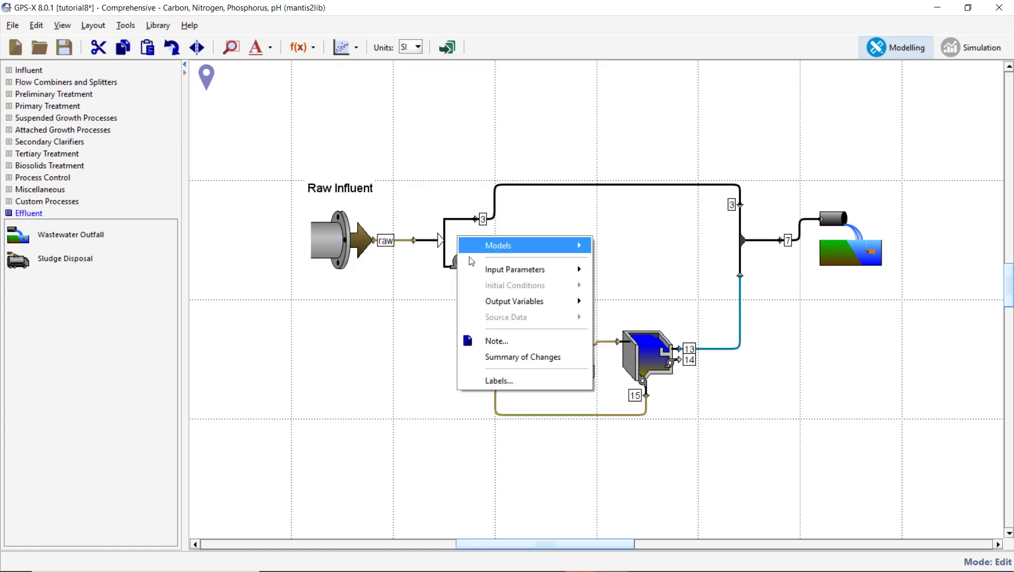
left_click(494, 376)
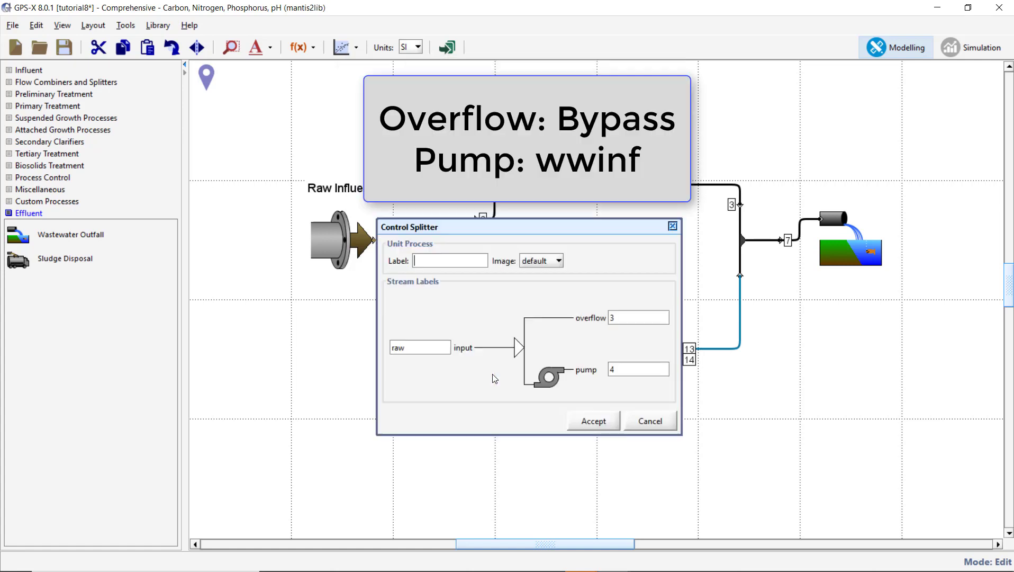
key("Tab")
type("bypass")
key("Tab")
type("wwinf")
left_click(590, 421)
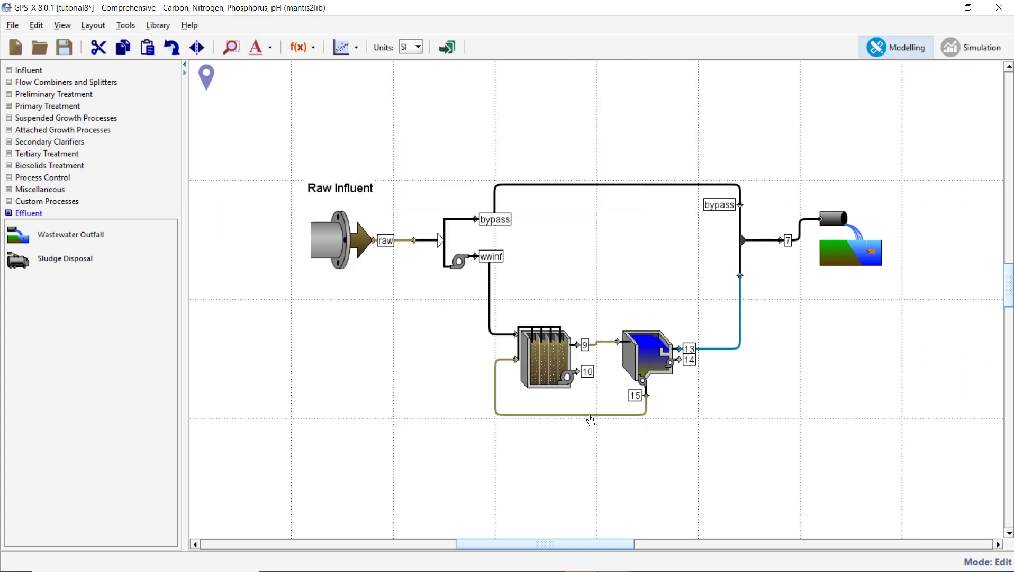
Label the plug-flow tank Aeration and name its overflow stream mlss, pump stream pmp and recycle stream ras.
right_click(561, 363)
left_click(601, 503)
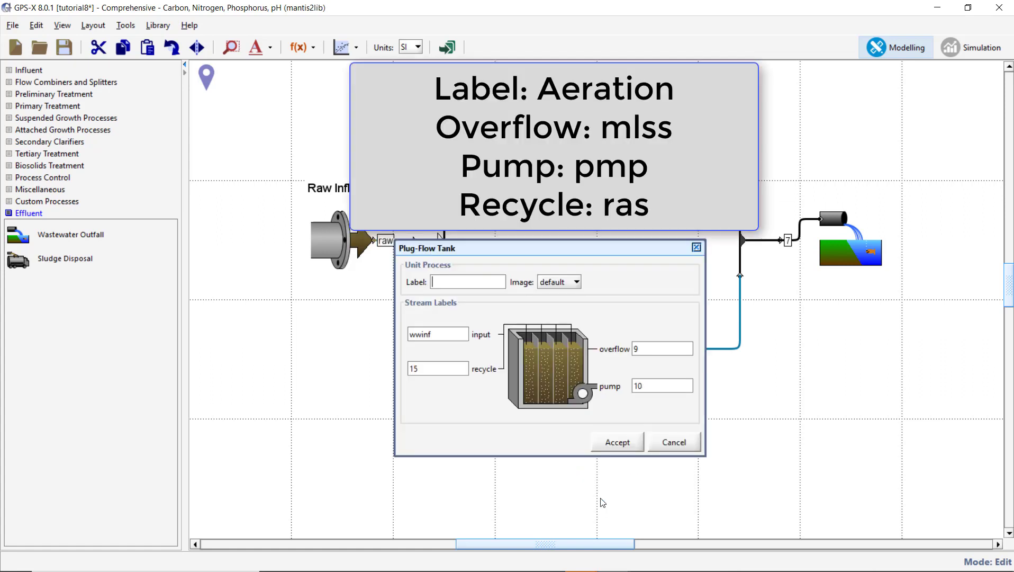
left_click(475, 288)
type("Aeration")
double_click(646, 349)
type("mlss")
key("Tab")
type("pmp")
double_click(460, 368)
type("ras")
left_click(613, 448)
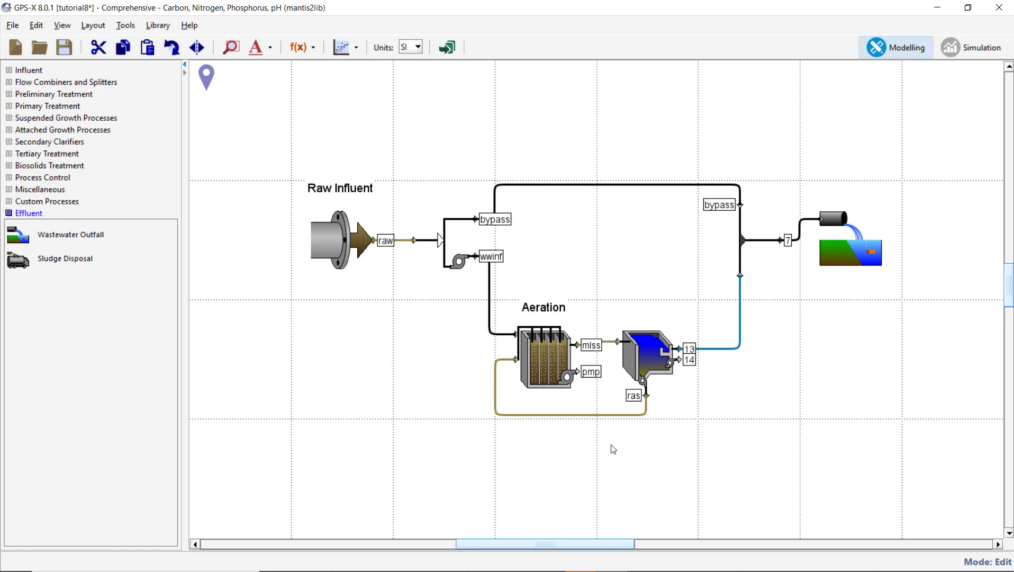
Label the rectangular secondary clarifier Final Clarifier and name its overflow stream fe and its pump stream was.
right_click(645, 364)
left_click(685, 507)
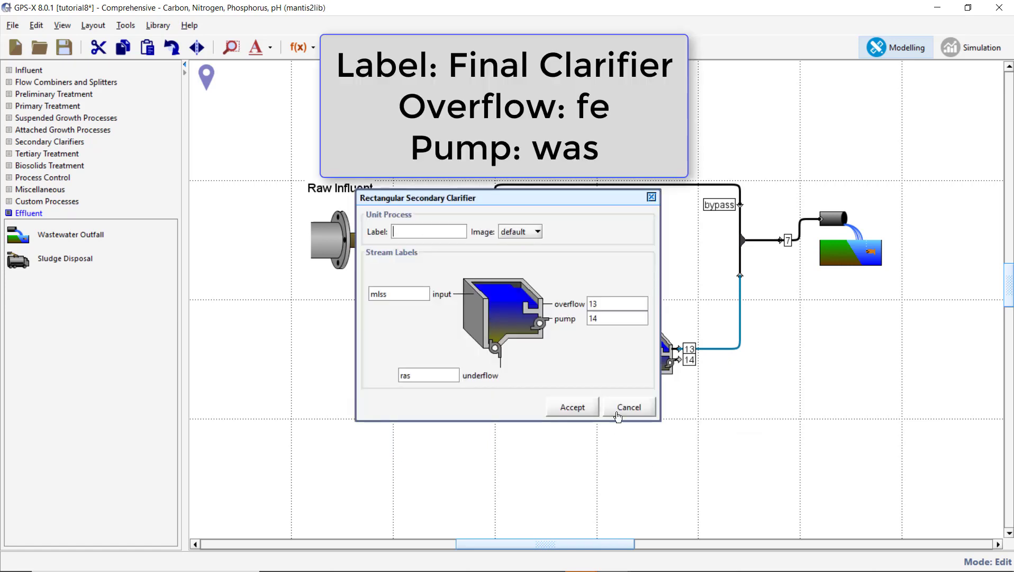
type("Final Clarifier")
double_click(589, 303)
type("fe")
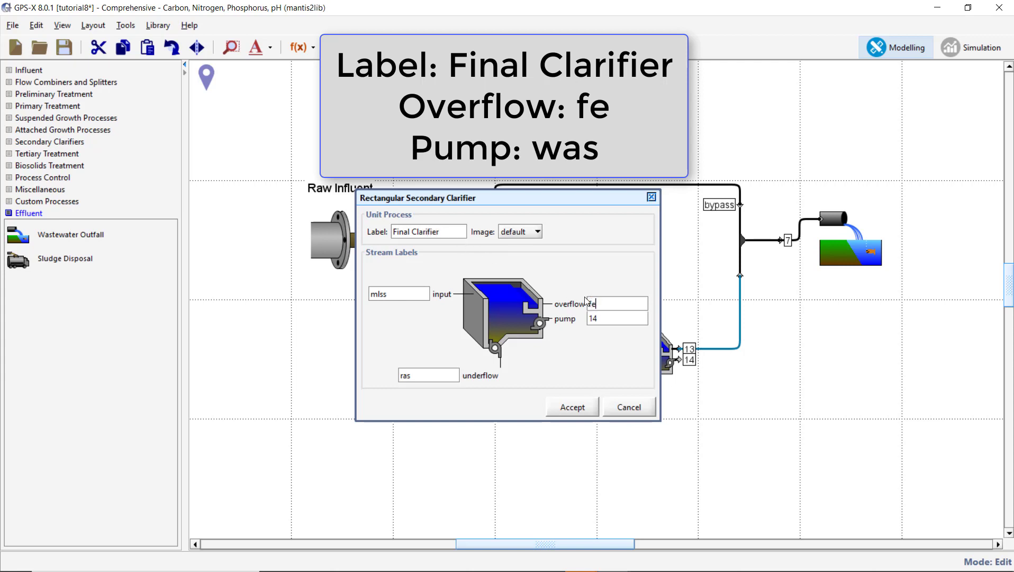
double_click(594, 318)
type("was")
left_click(572, 406)
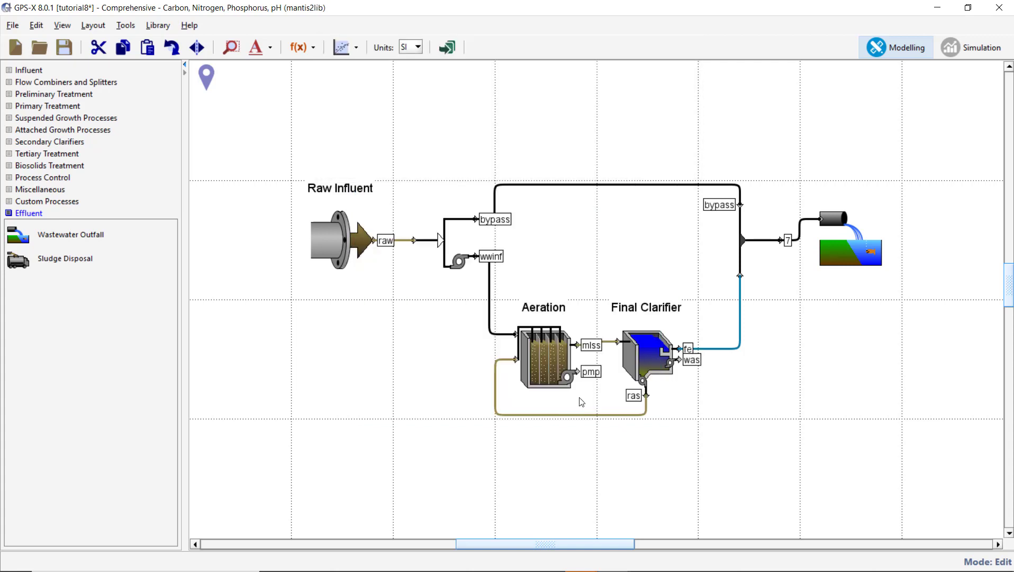
Name the 2-flow combiner's output stream finaleff.
right_click(743, 249)
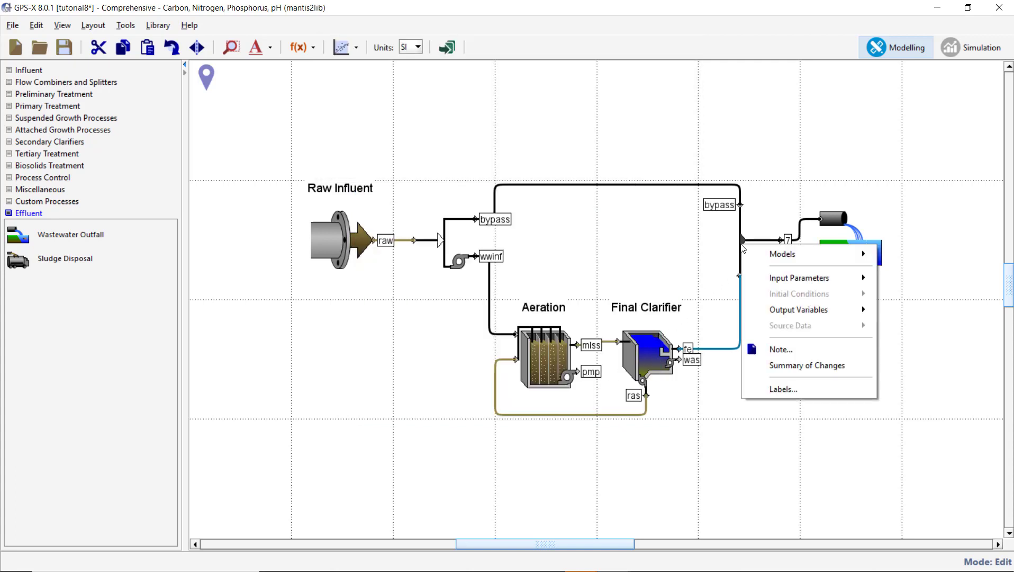
left_click(778, 385)
left_click_drag(612, 339, 566, 340)
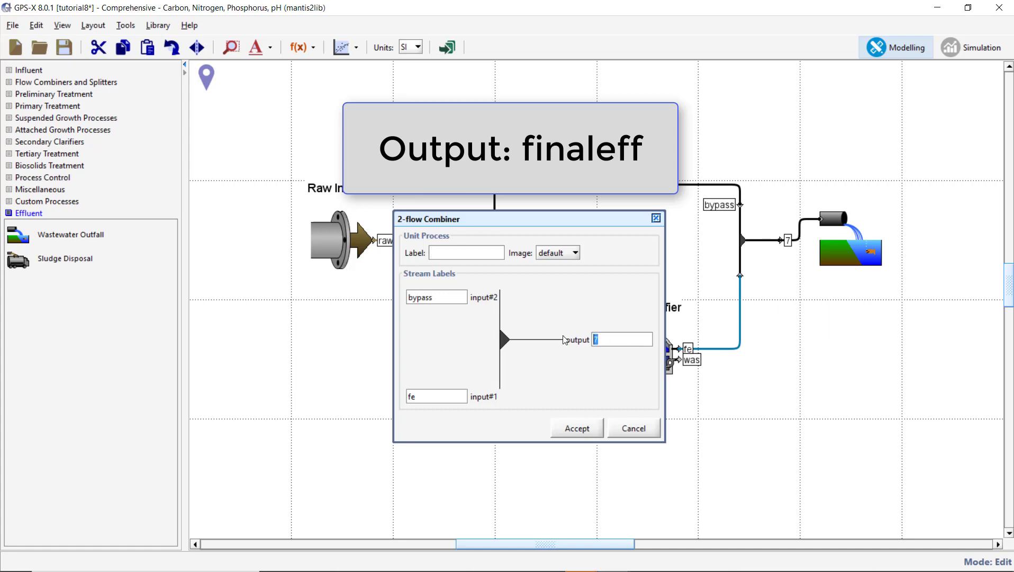
type("finaleff")
left_click(573, 427)
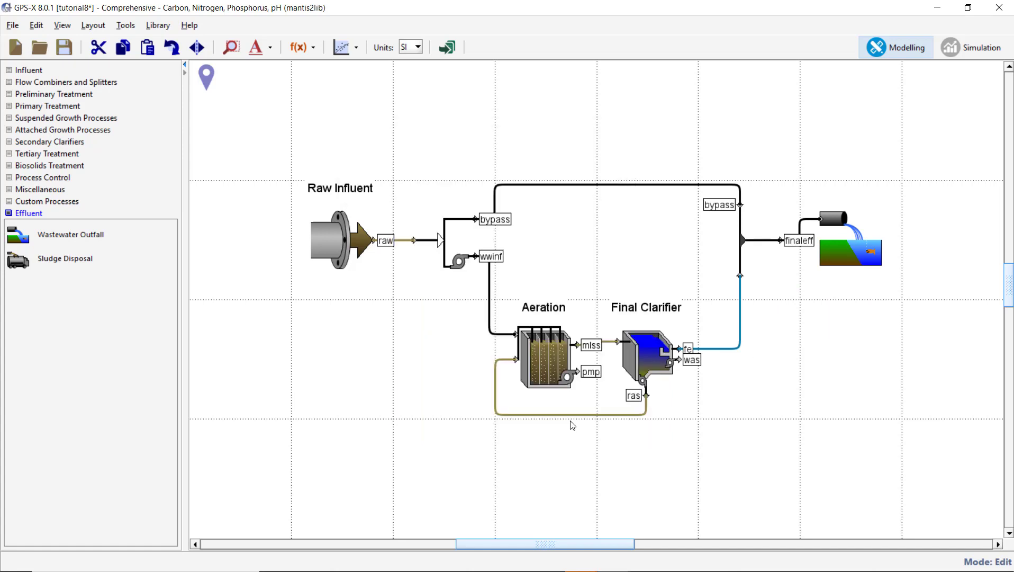
Label the wastewater outfall Effluent.
right_click(829, 253)
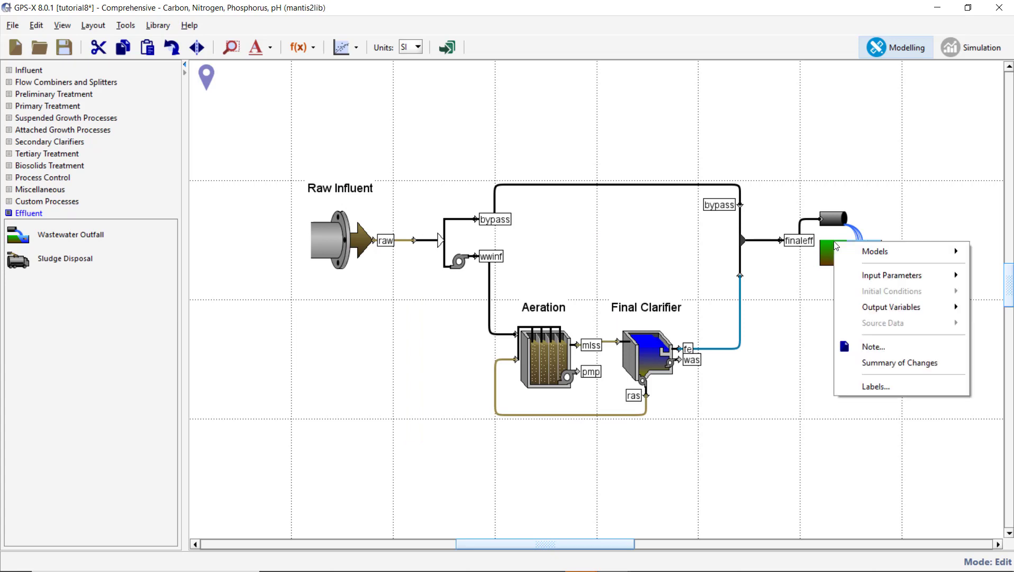
left_click(853, 386)
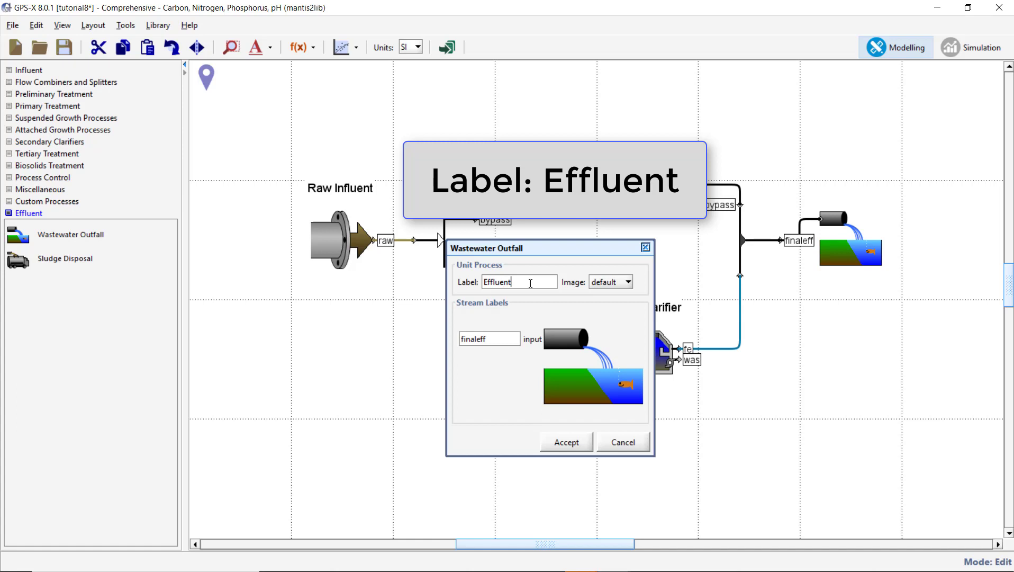
left_click(560, 443)
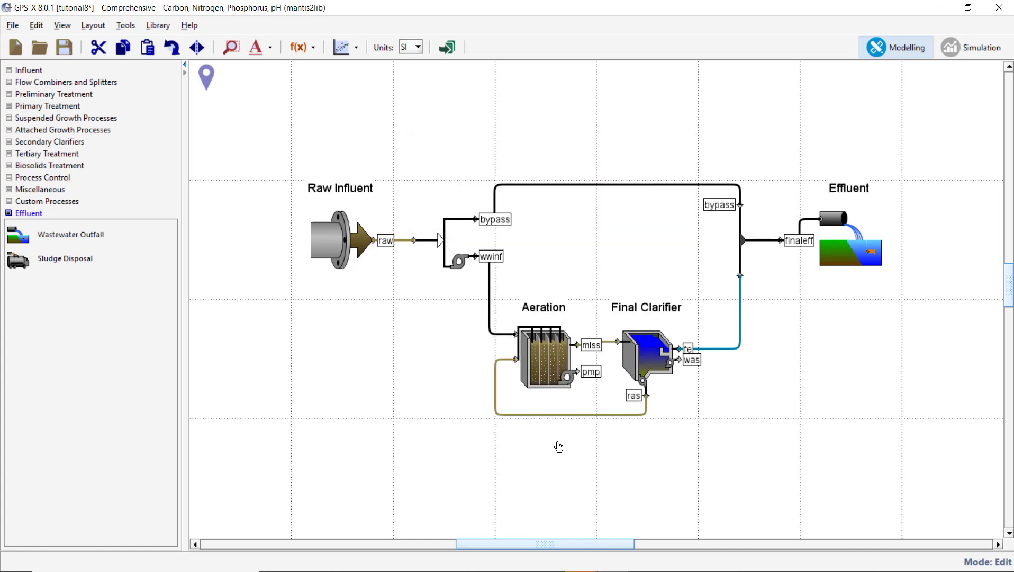
Turn on proportional recycle for the Final Clarifier's ras underflow and make it proportional to stream wwinf.
right_click(645, 359)
mouse_move(757, 391)
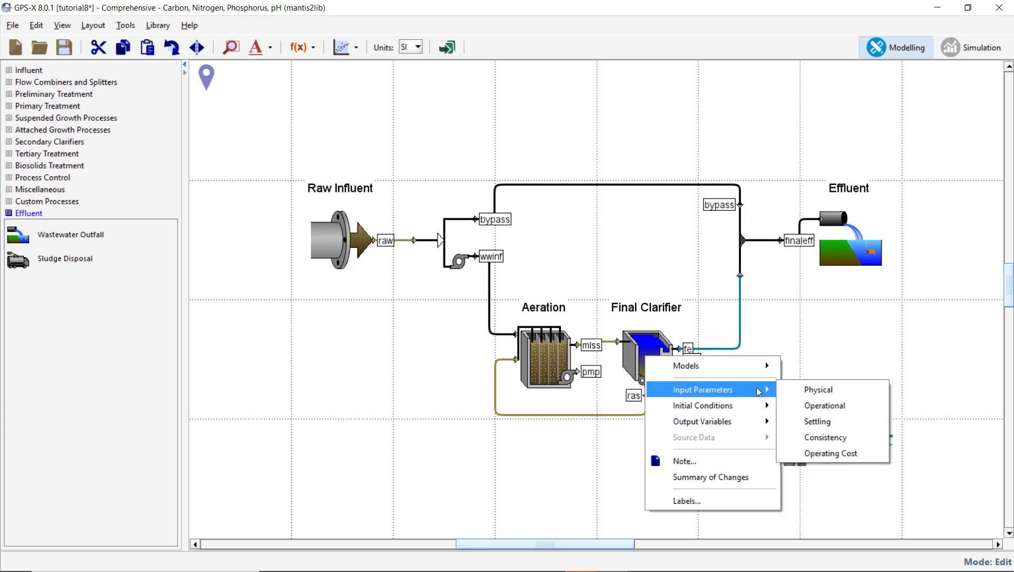
left_click(813, 406)
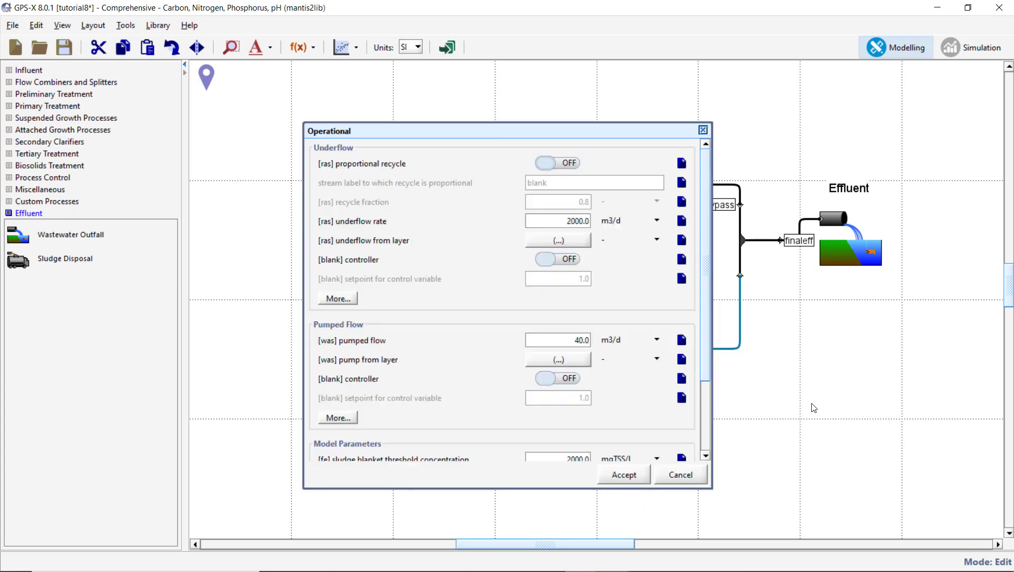
left_click(552, 164)
double_click(551, 180)
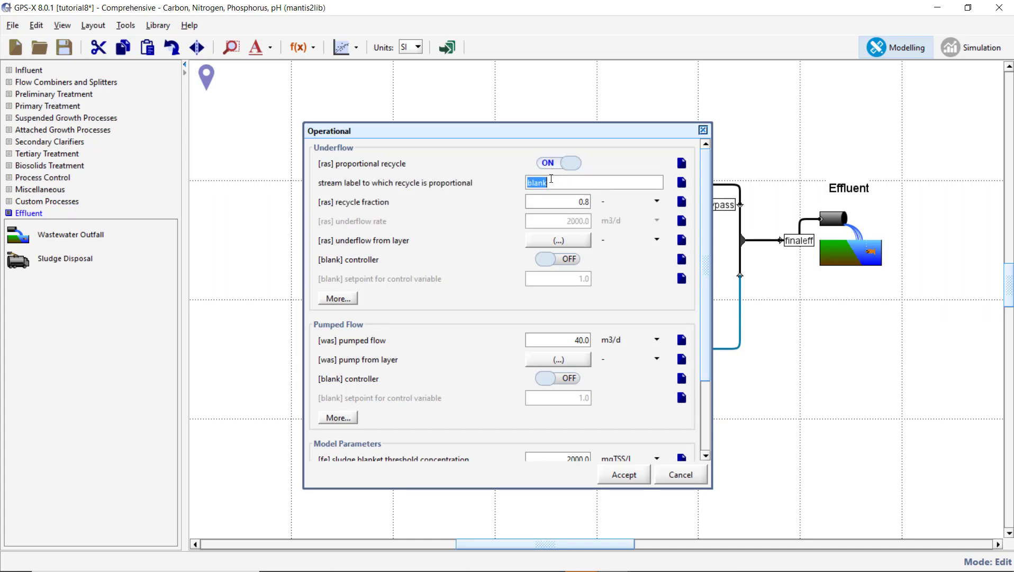
type("wwinf")
Set the Final Clarifier's was pumped flow to 100 m3/d and save the layout.
left_click(551, 340)
type("100")
key("Return")
left_click(624, 473)
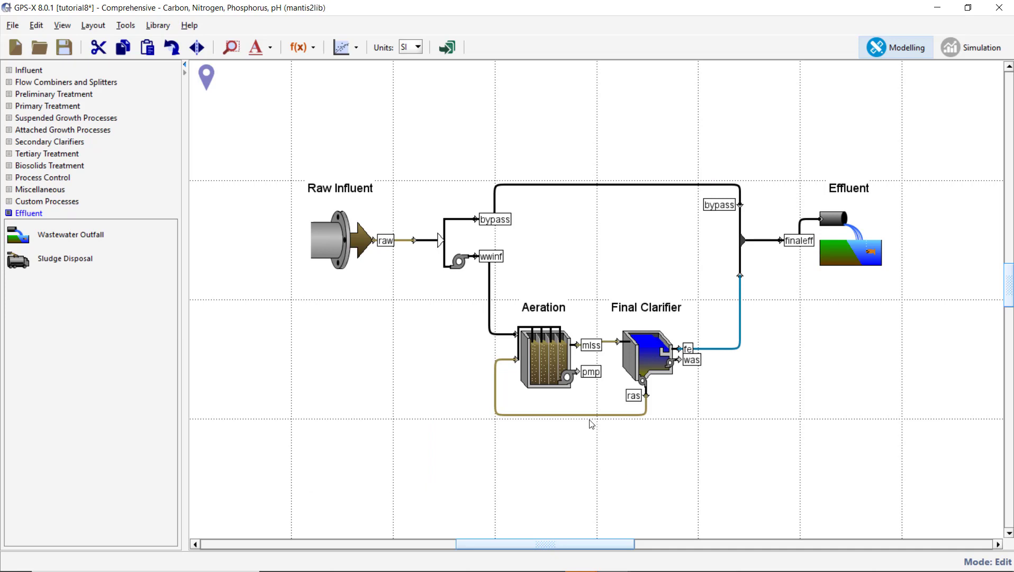
left_click(63, 47)
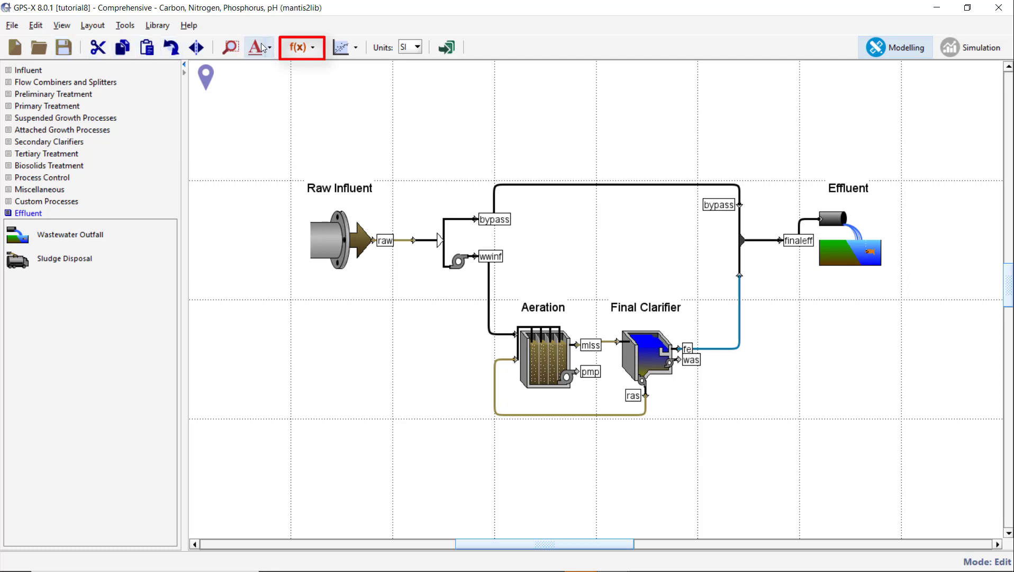
Define Mass Flow variables of total suspended solids for streams bypass, fe and finaleff, and save the layout.
left_click(299, 49)
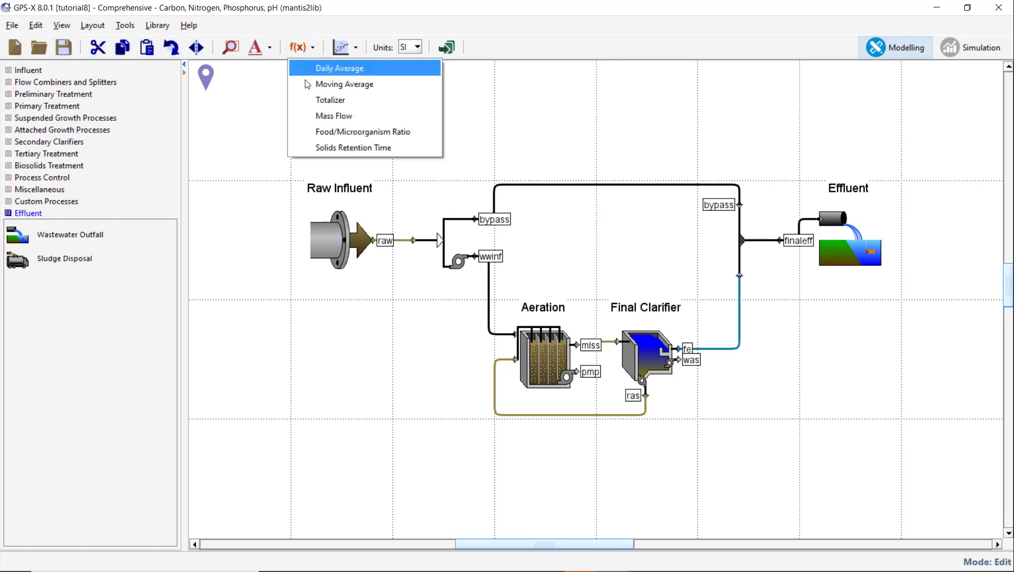
left_click(319, 115)
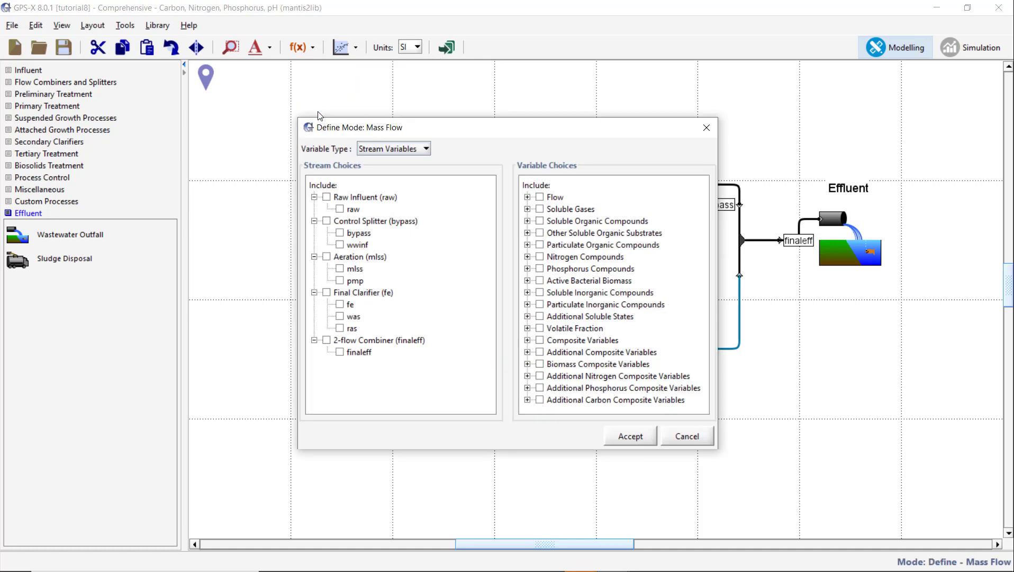
left_click(340, 233)
left_click(340, 305)
left_click(527, 340)
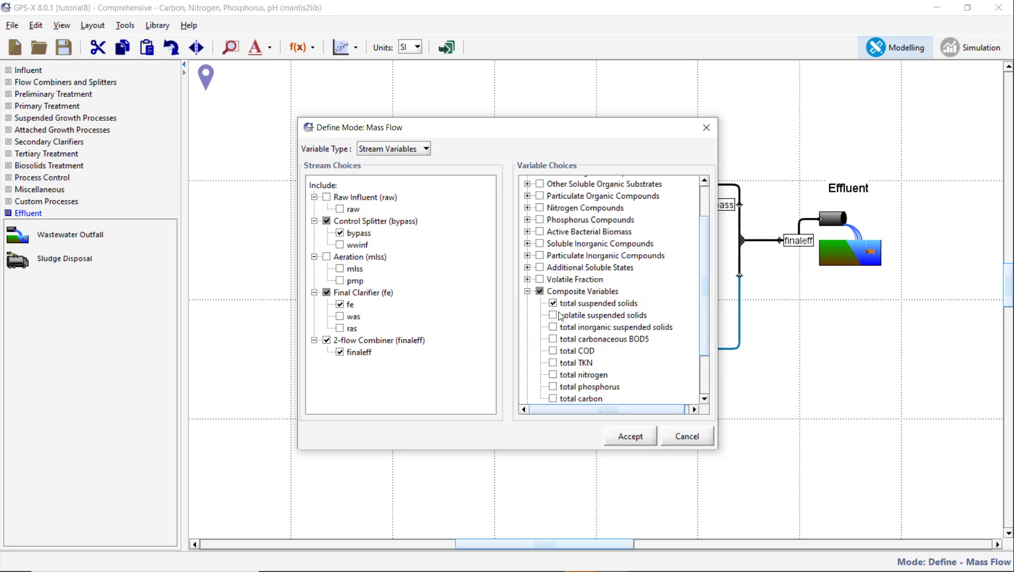
left_click(620, 437)
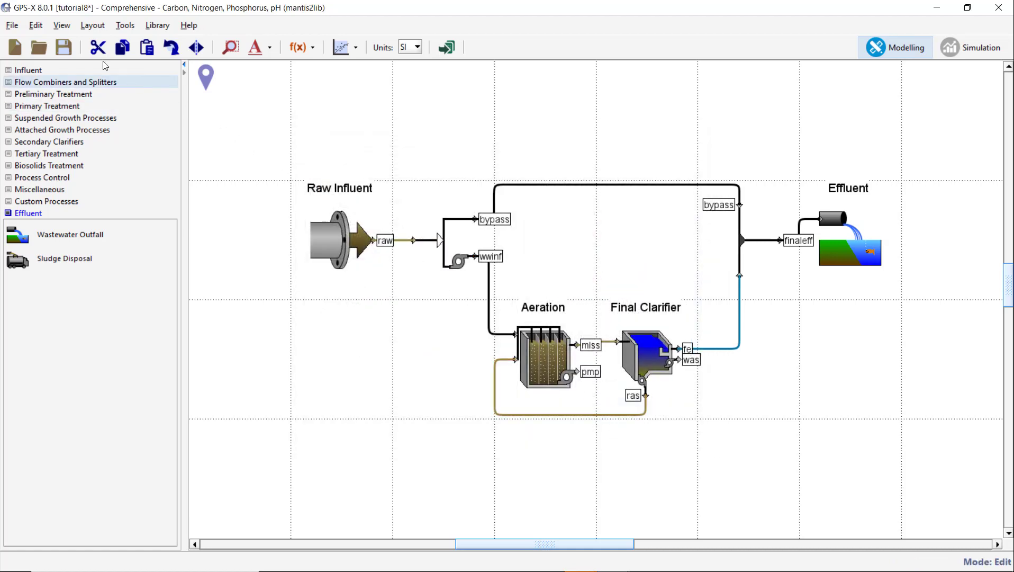
left_click(71, 47)
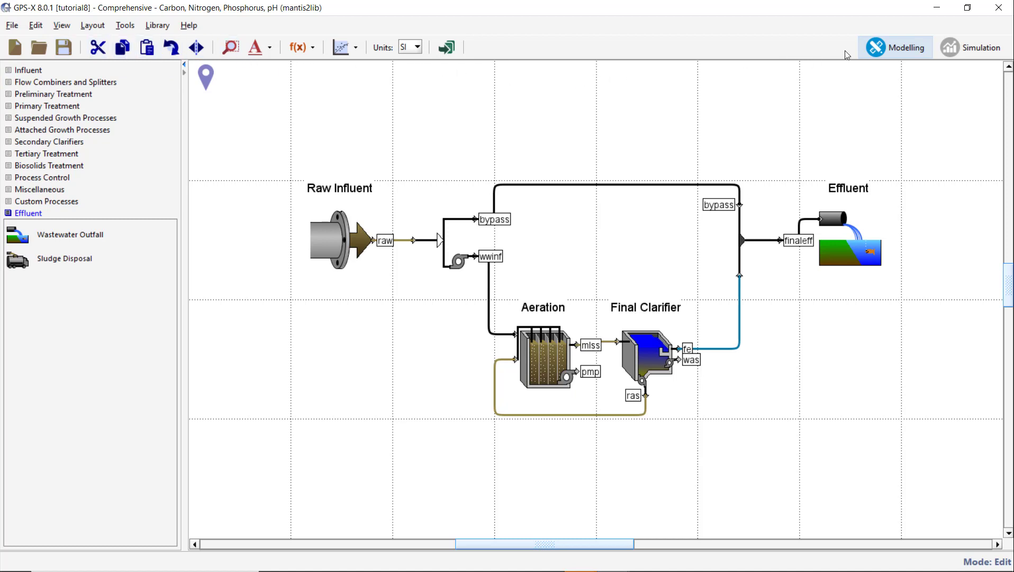
Switch to simulation mode and plot the fe stream's total suspended solids mass flow in a new output graph.
left_click(959, 48)
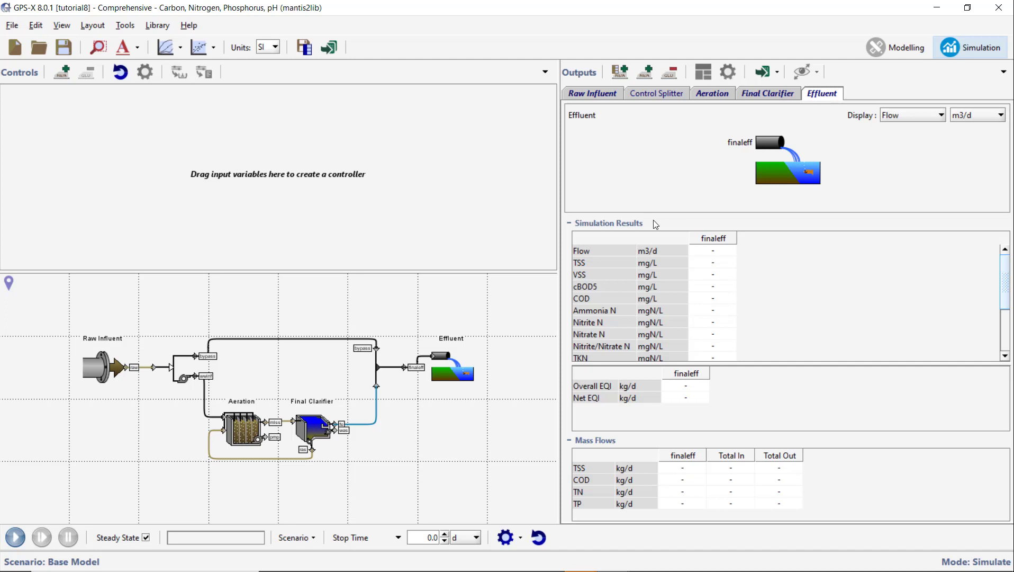
right_click(335, 423)
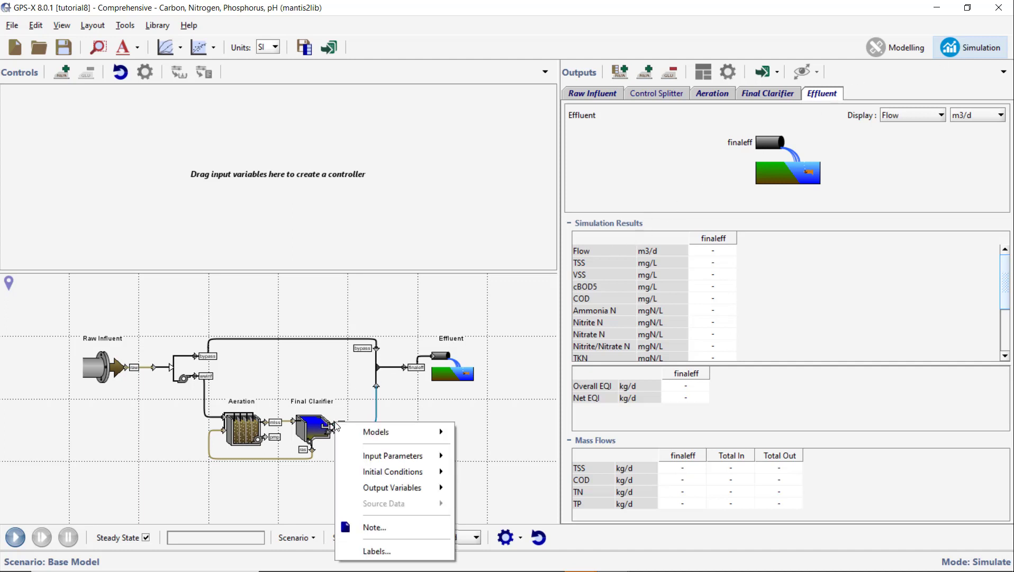
mouse_move(407, 485)
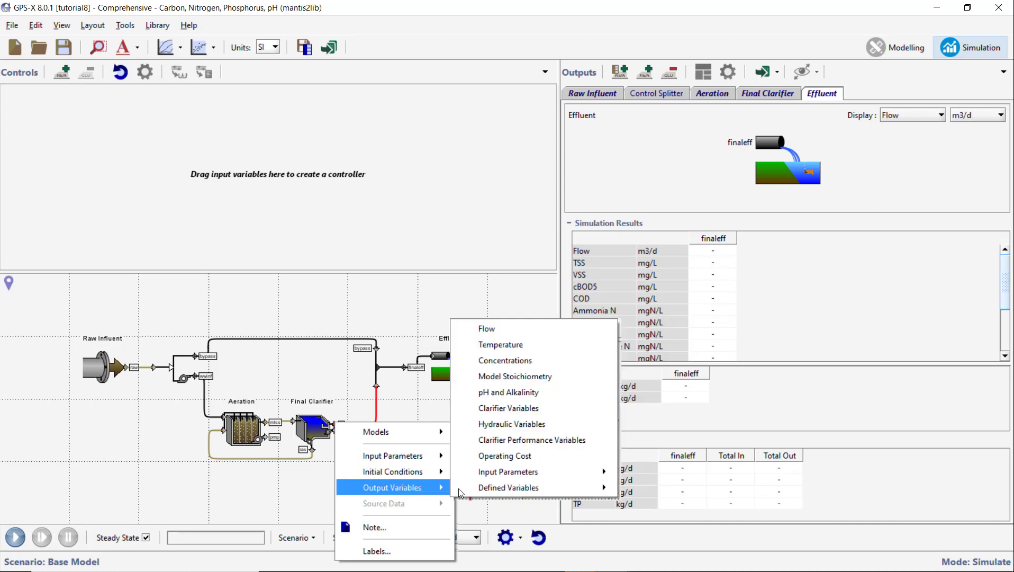
mouse_move(477, 491)
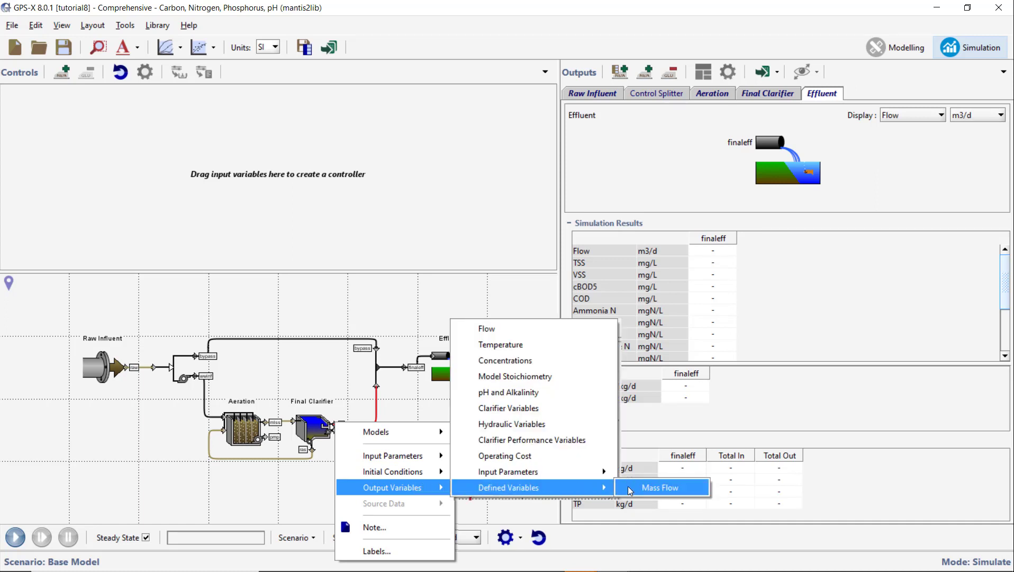
left_click(628, 486)
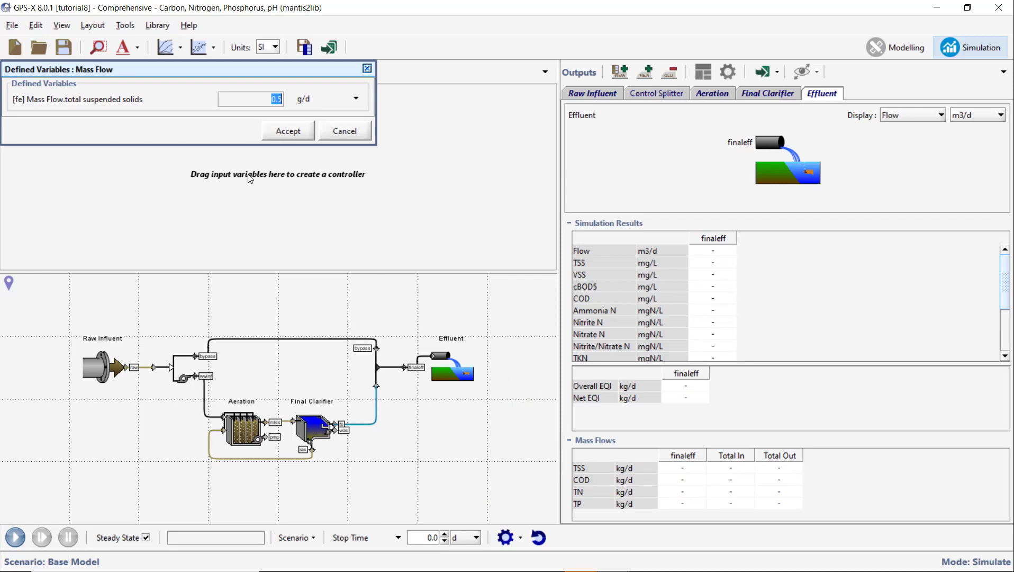
left_click_drag(120, 99, 851, 95)
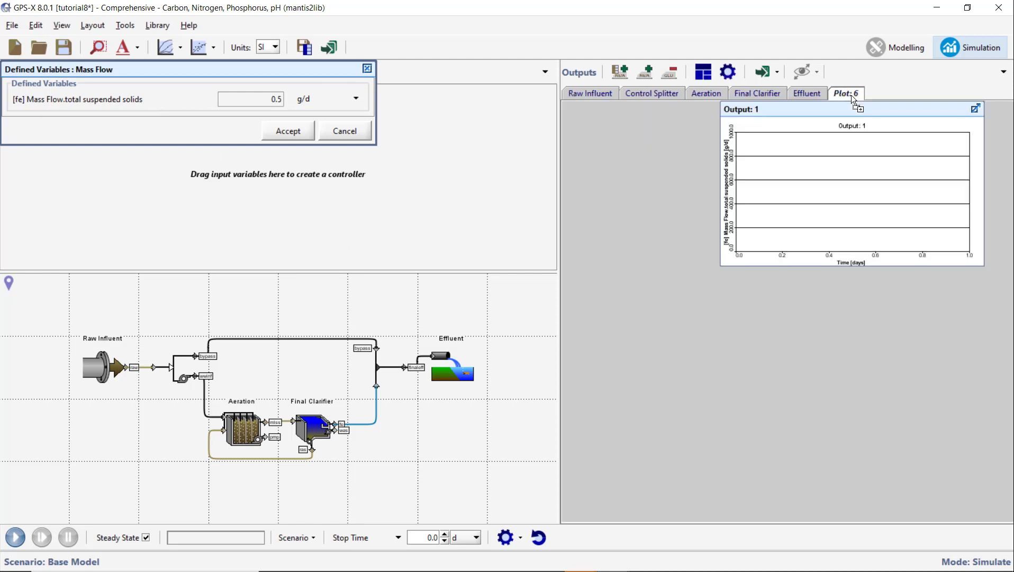
left_click(297, 131)
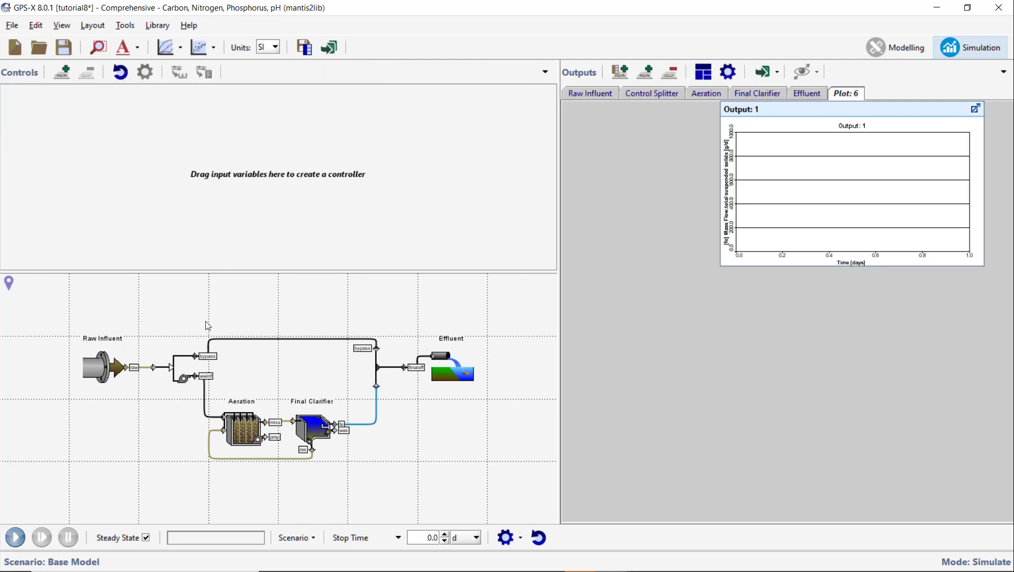
Add the bypass stream's total suspended solids mass flow to the existing output graph.
right_click(197, 359)
mouse_move(294, 426)
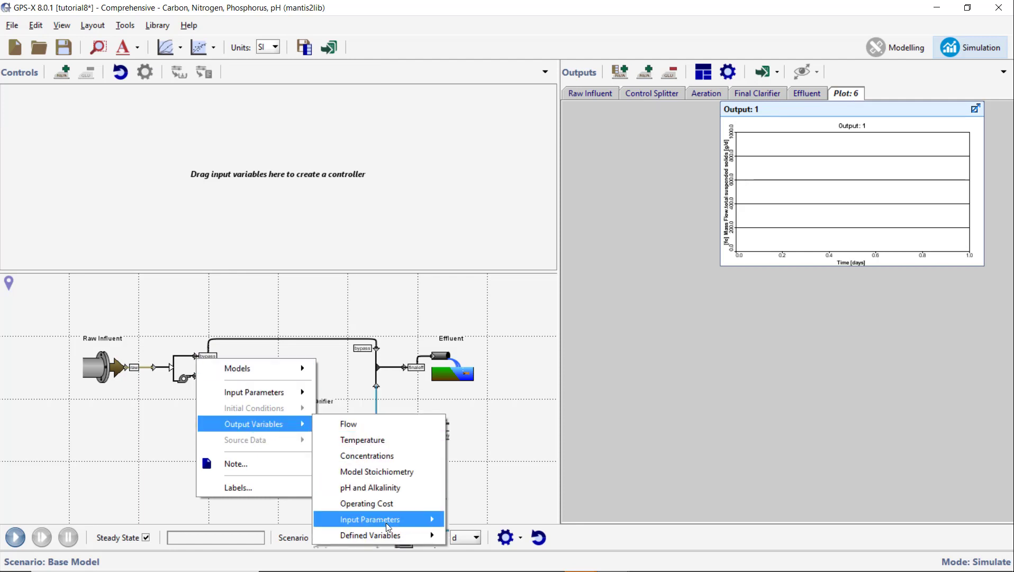
mouse_move(414, 535)
left_click(462, 537)
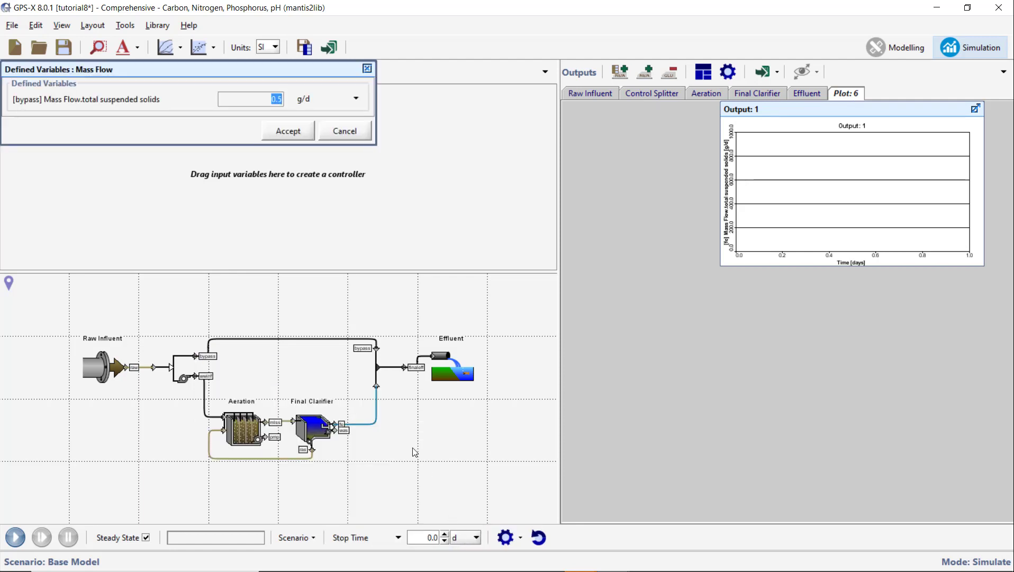
left_click_drag(122, 101, 763, 167)
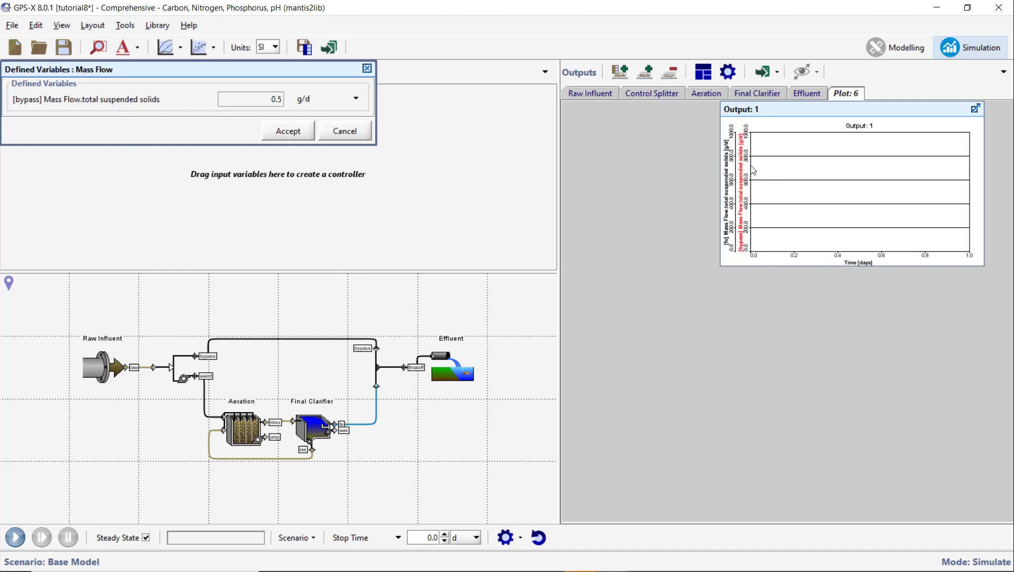
left_click(289, 131)
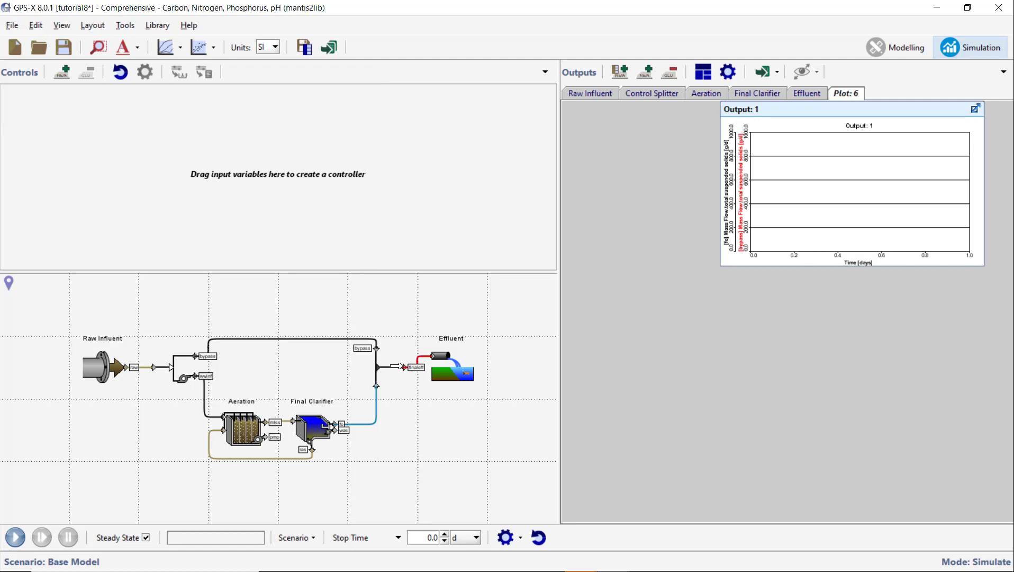
Add the finaleff stream's total suspended solids mass flow to the same output graph.
right_click(402, 366)
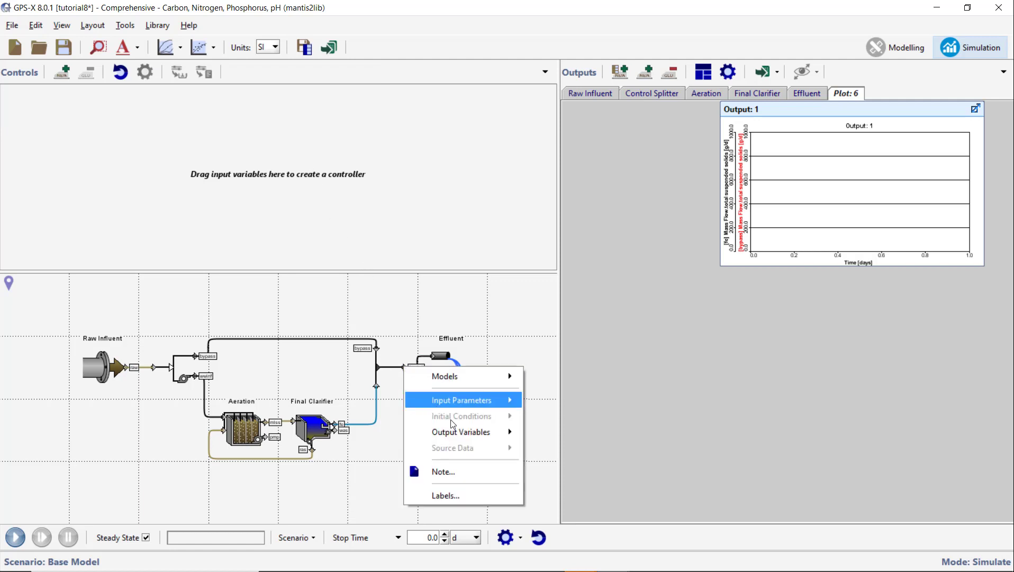
mouse_move(468, 433)
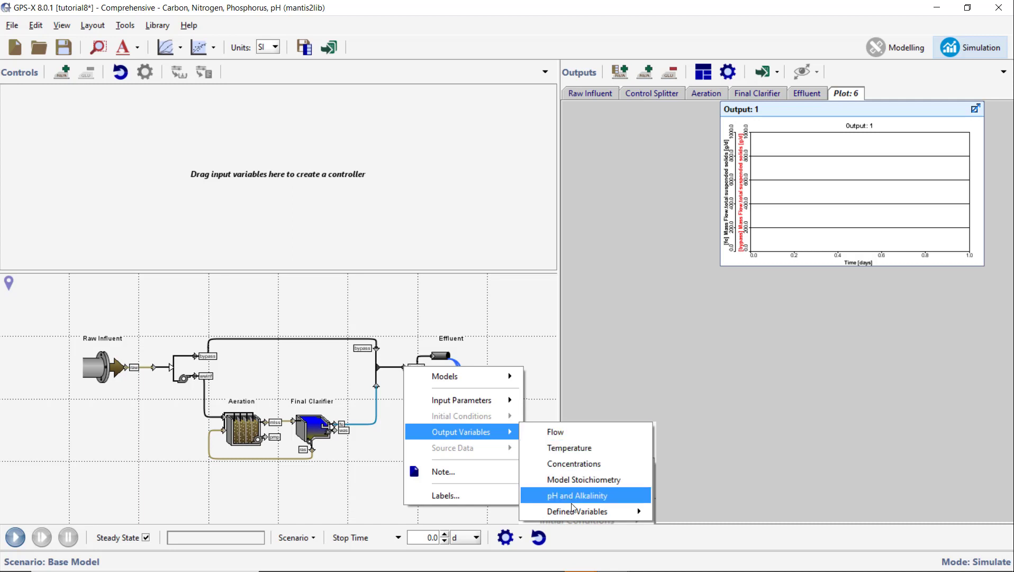
mouse_move(596, 508)
left_click(667, 513)
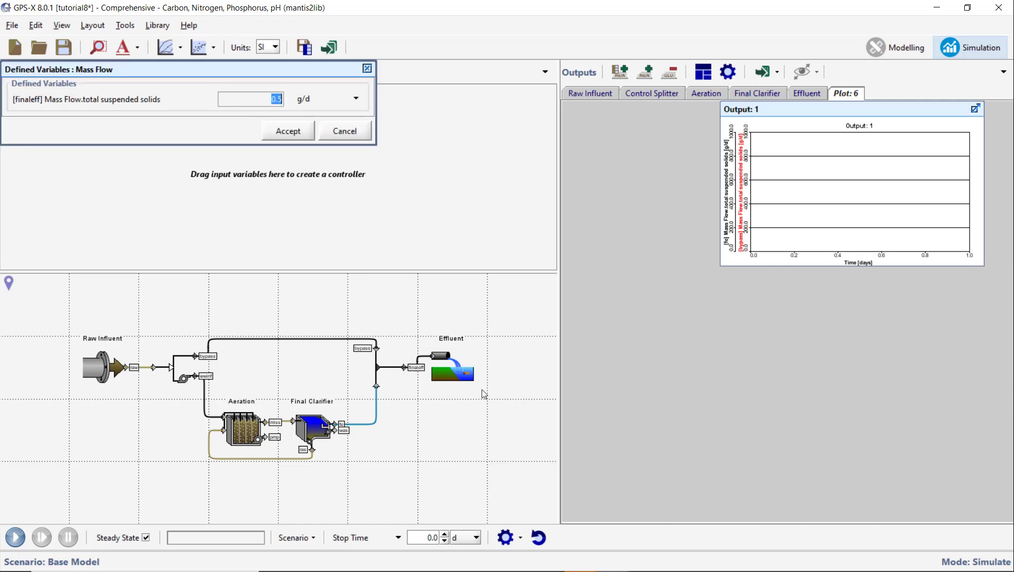
left_click_drag(121, 102, 784, 167)
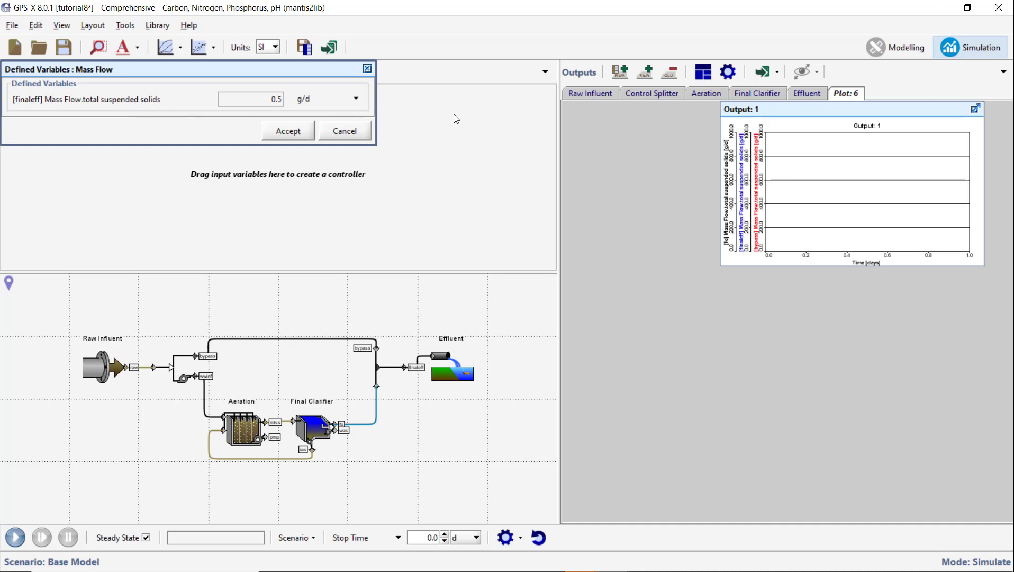
left_click(302, 132)
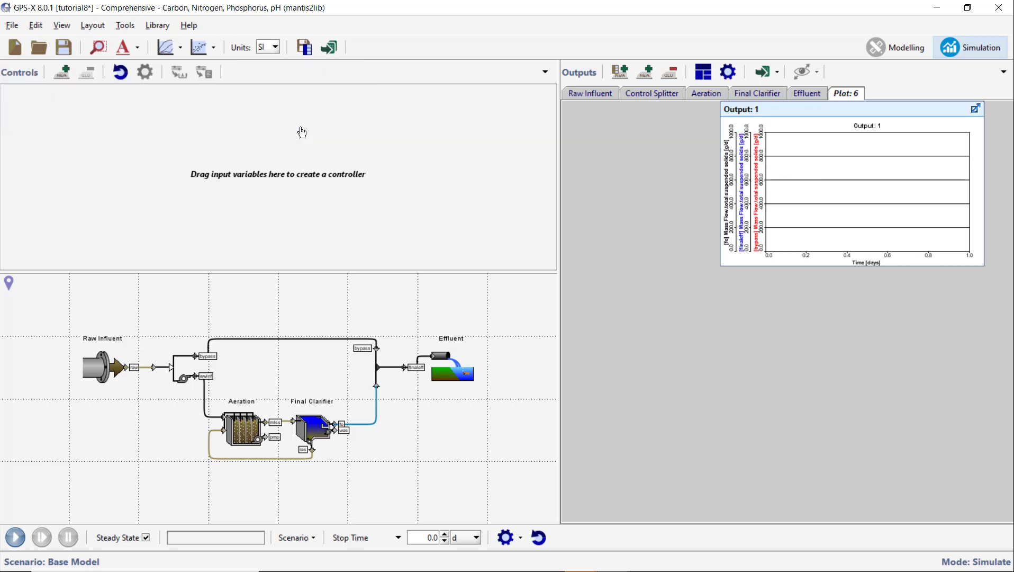
Change the units of the graph's bypass, finaleff and fe mass flows to kg/d.
left_click(726, 72)
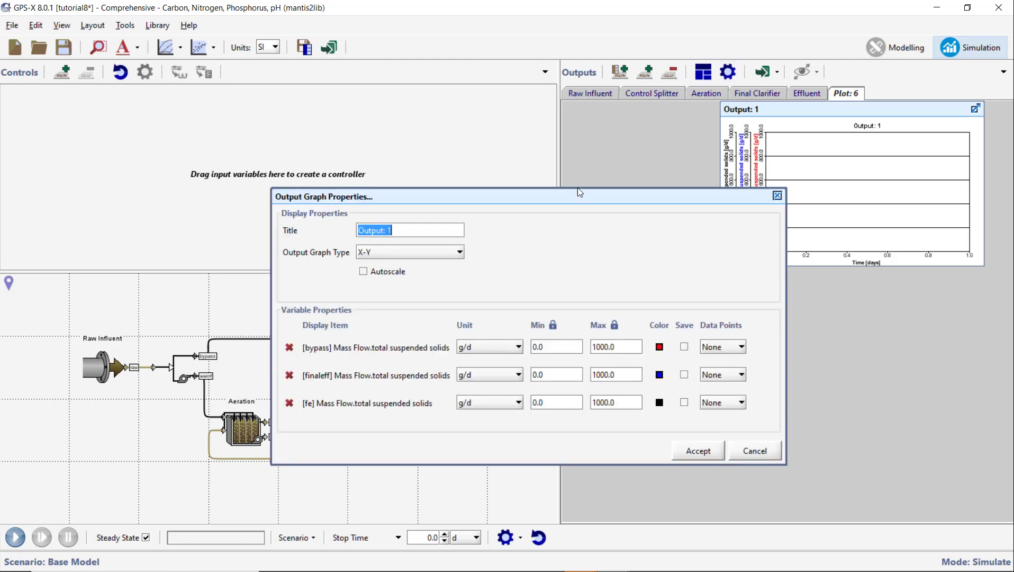
left_click(512, 346)
left_click(502, 358)
left_click(501, 374)
left_click(491, 388)
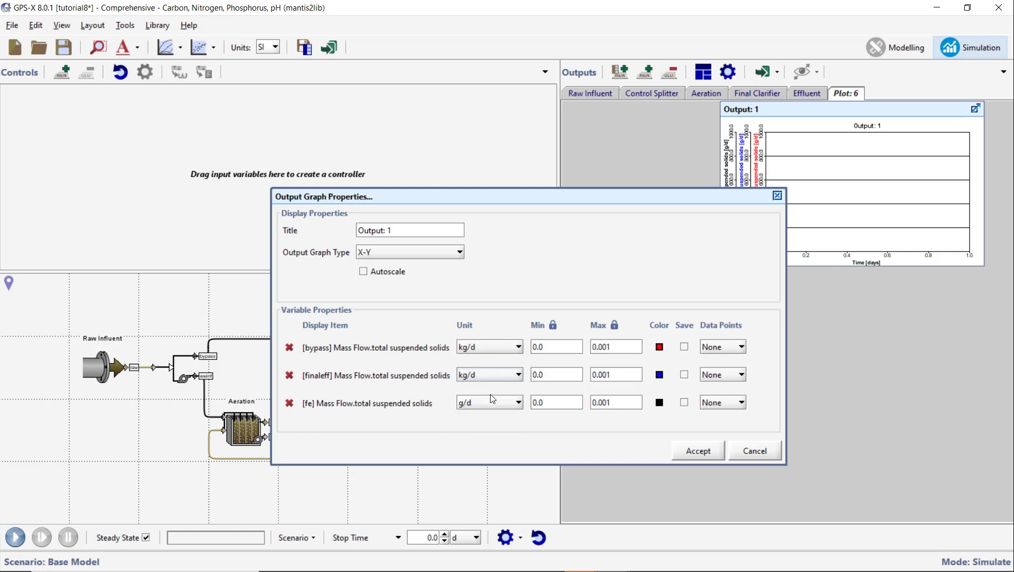
left_click(488, 402)
left_click(486, 417)
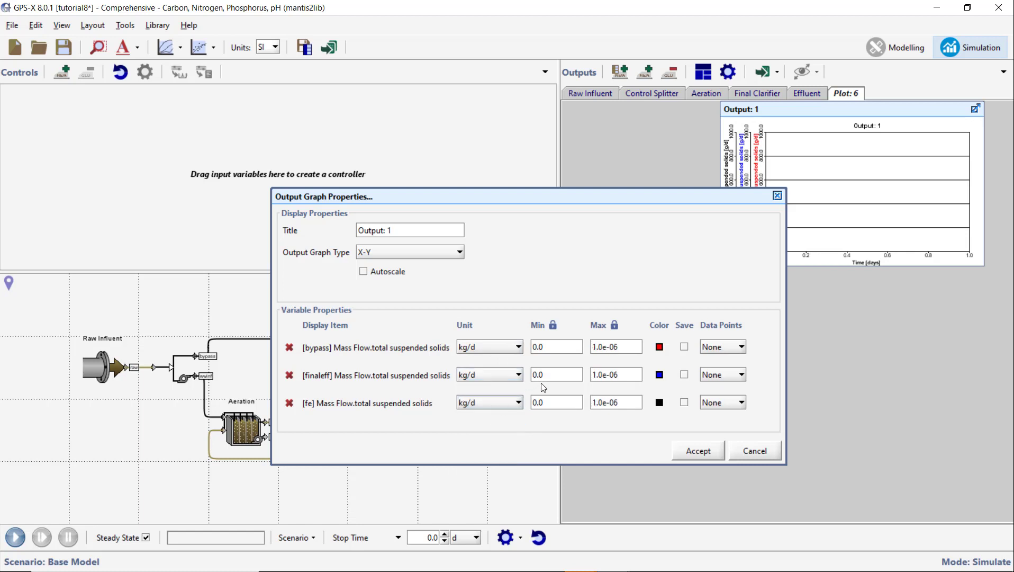
Set the maximum of all three graph variables to 1000 and title the graph Mass Flows.
triple_click(602, 347)
type("1000")
left_click(451, 228)
triple_click(451, 228)
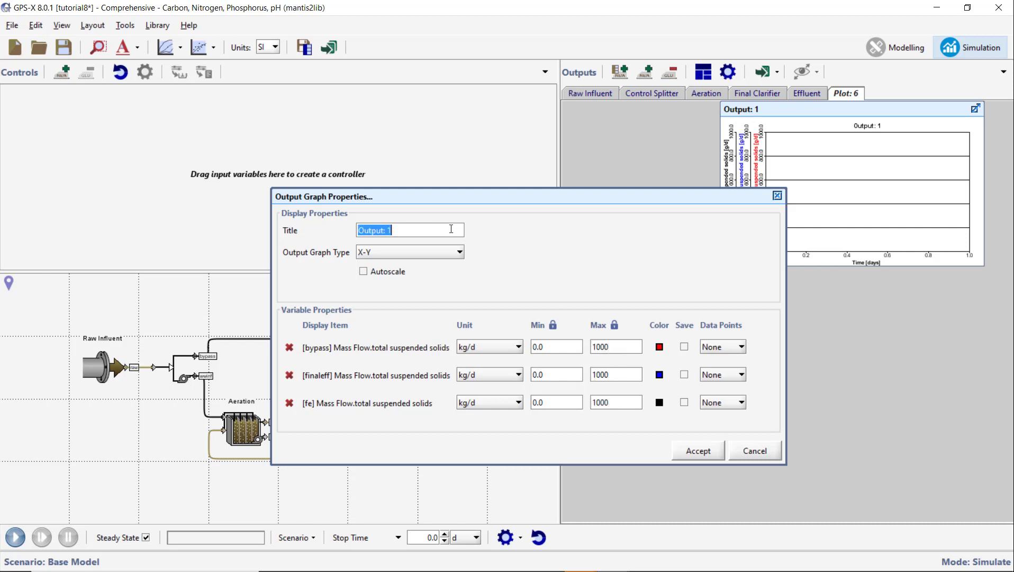
type("Mass Flows")
left_click(676, 450)
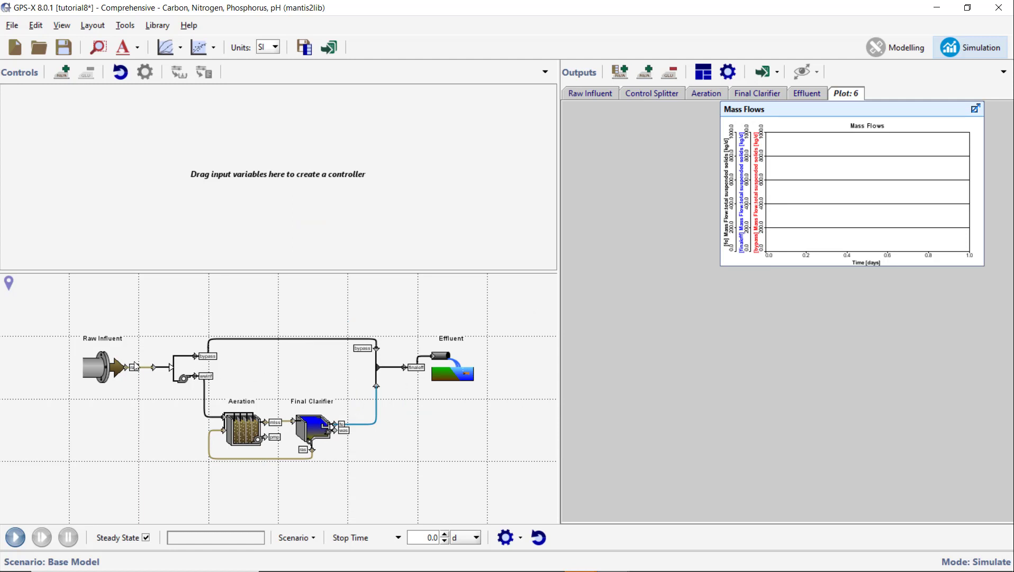
Create an input controller for the Raw Influent's influent flow.
right_click(103, 360)
mouse_move(162, 407)
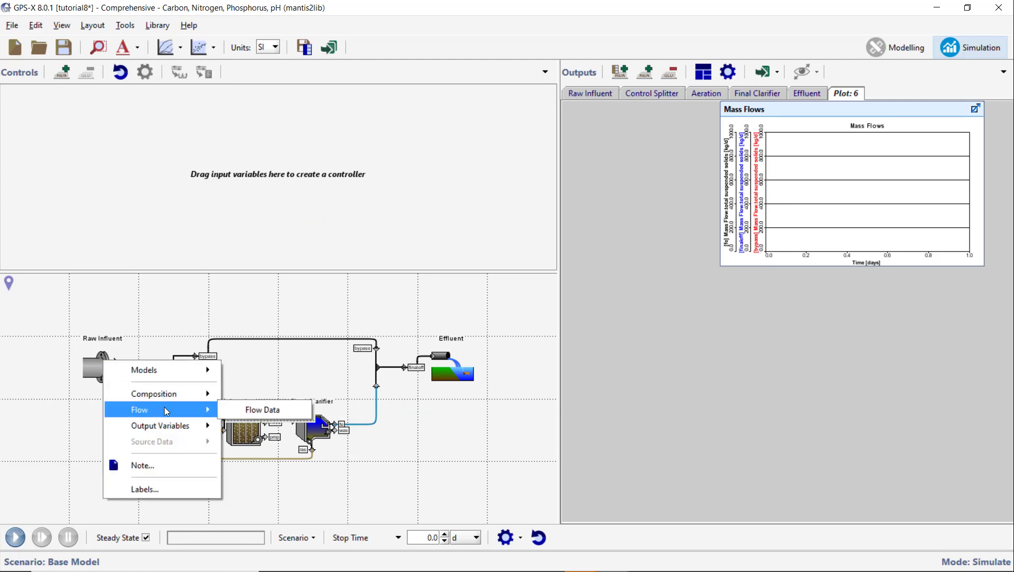
left_click(231, 411)
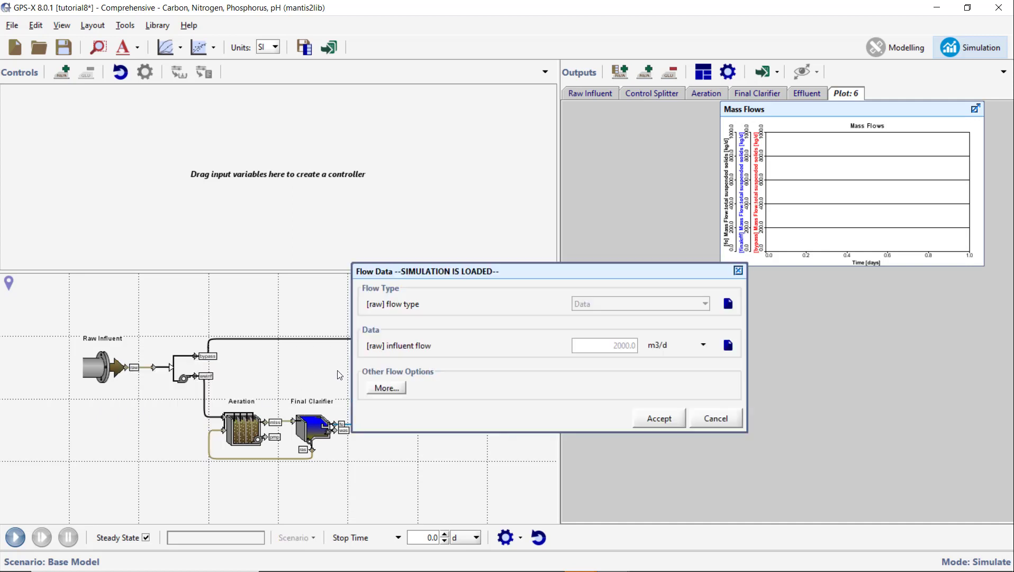
left_click_drag(397, 347, 273, 241)
left_click_drag(212, 184, 213, 183)
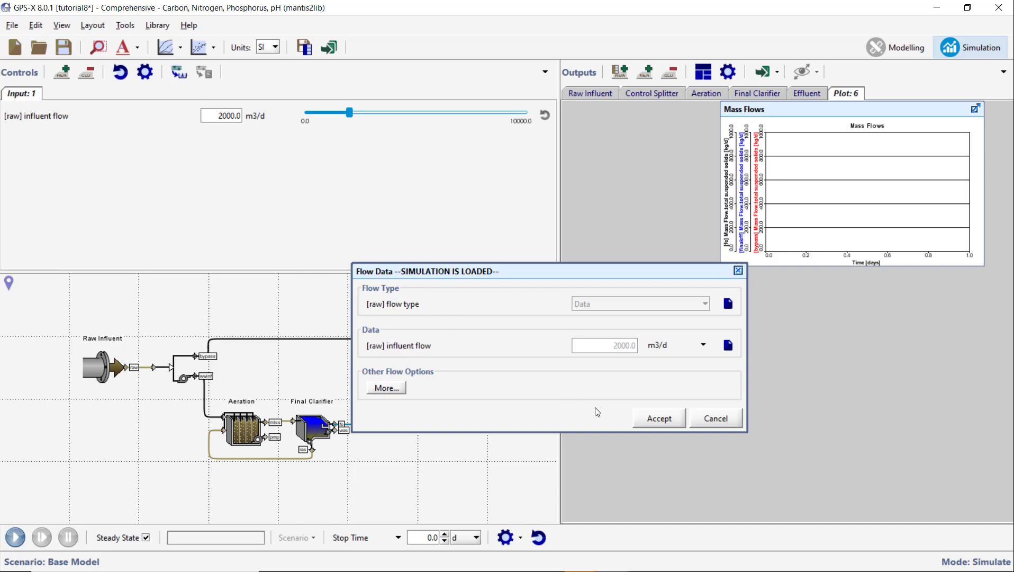
left_click(647, 419)
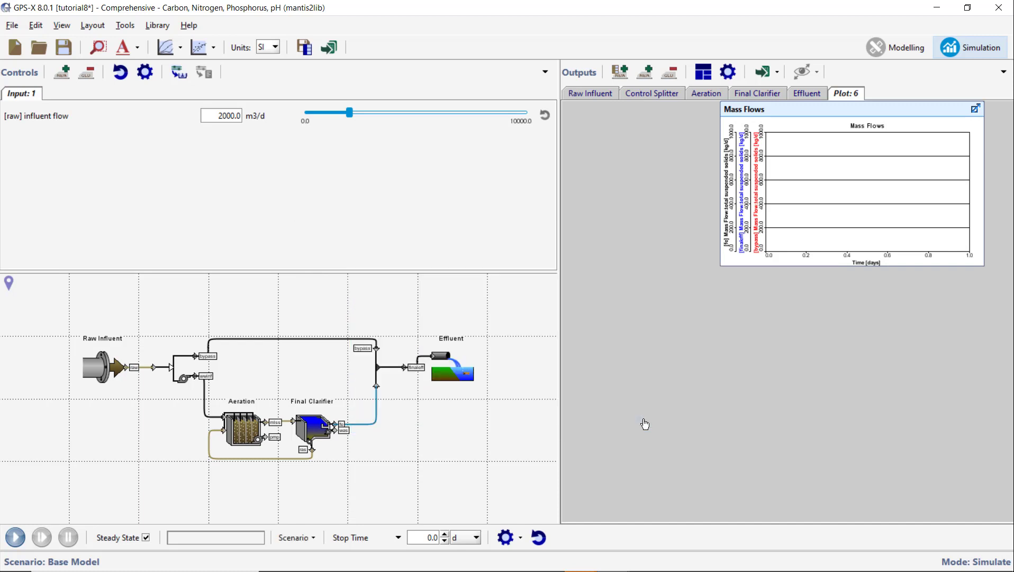
Fit the Mass Flows graph to the output area and run a 20-day simulation, raising the raw influent flow to 5590 m3/d during the run.
left_click(695, 80)
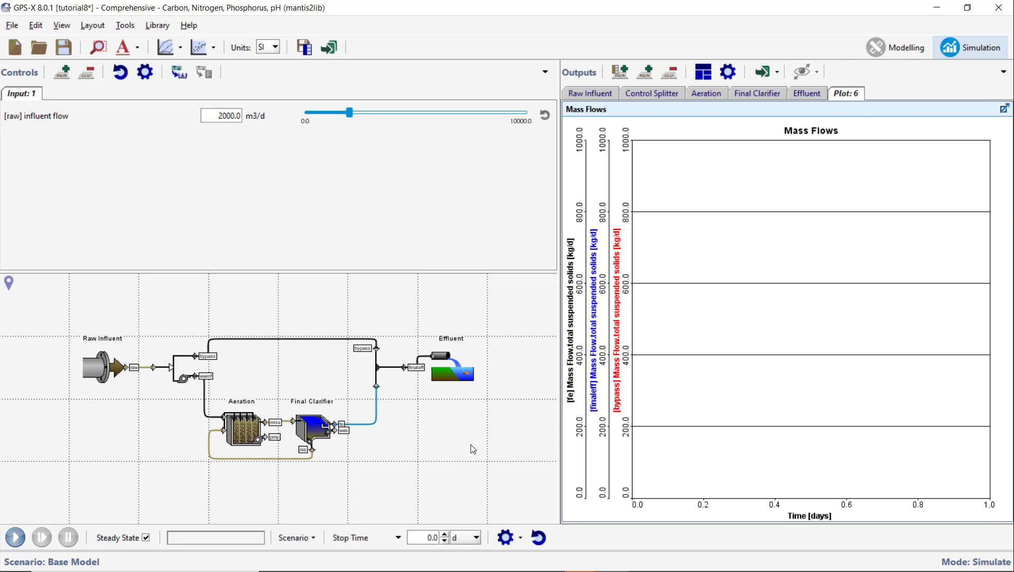
double_click(437, 537)
type("20.0")
left_click(17, 537)
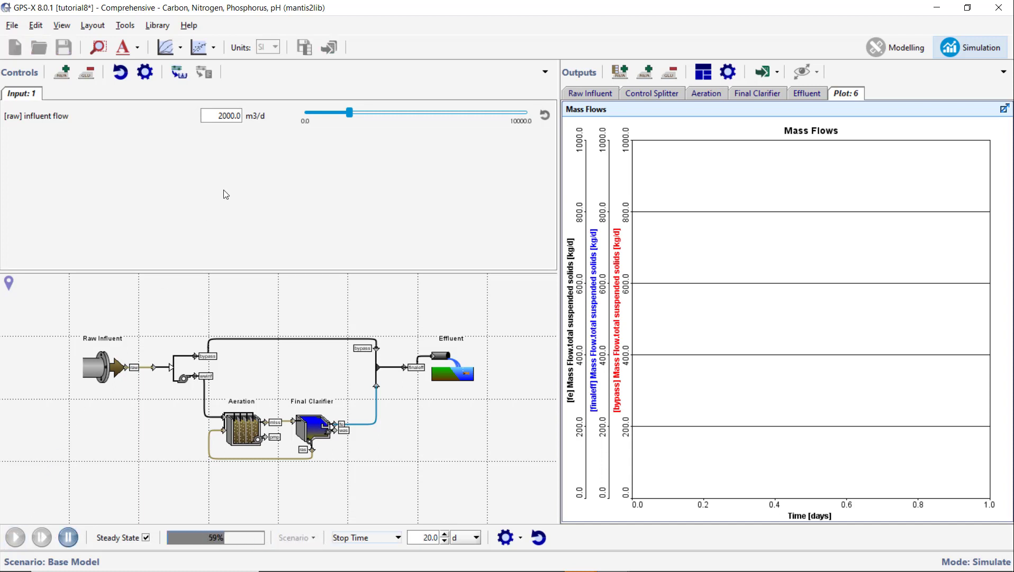
left_click_drag(350, 118, 430, 111)
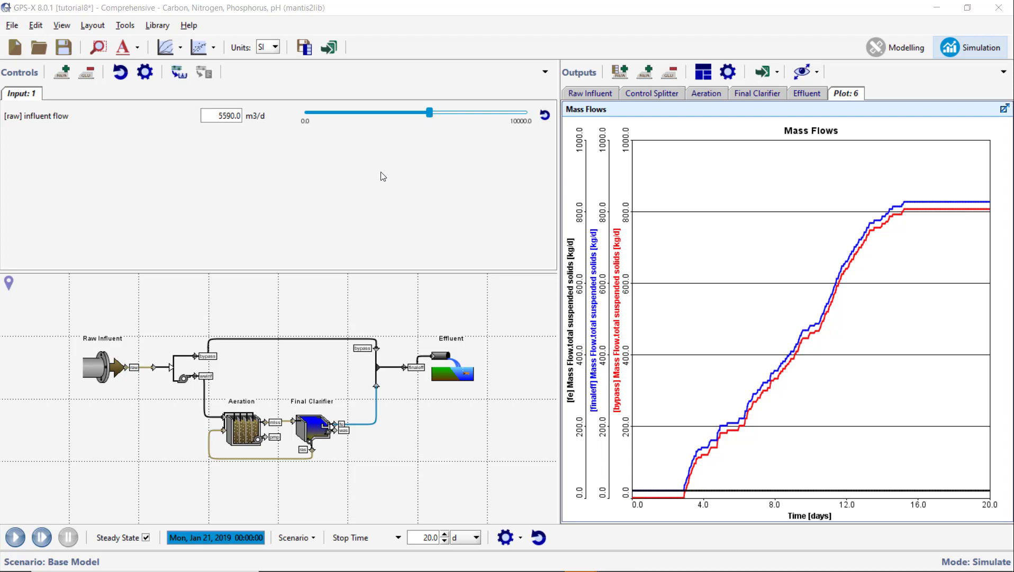
Add an input controller for the control splitter's wwinf pumped flow alongside the influent flow.
right_click(170, 361)
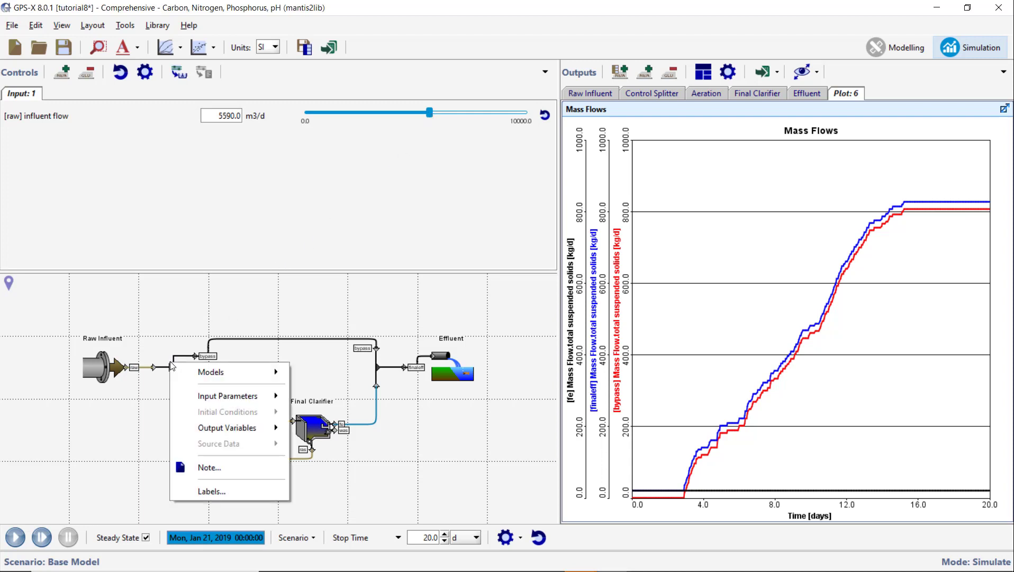
mouse_move(252, 396)
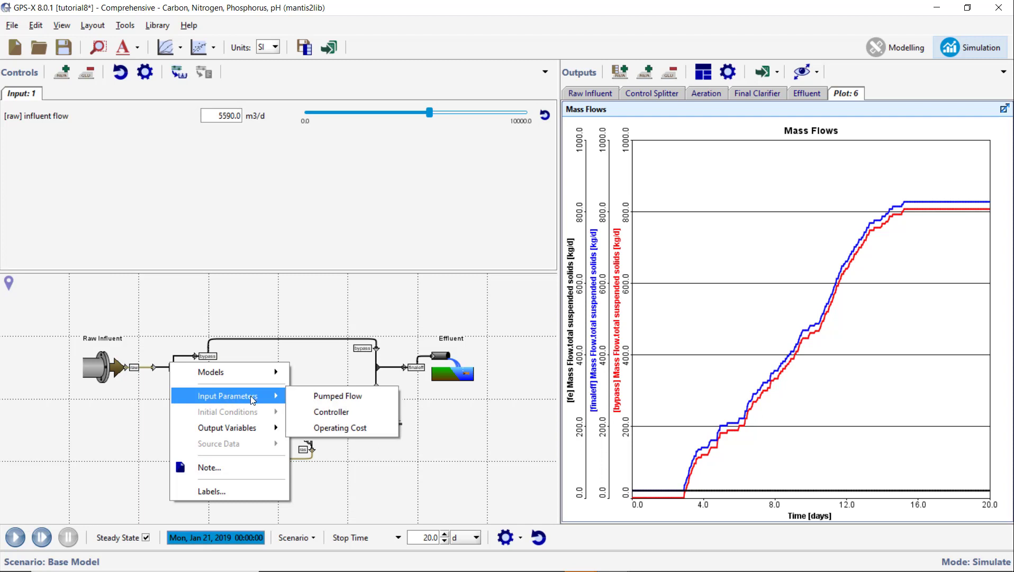
left_click(316, 395)
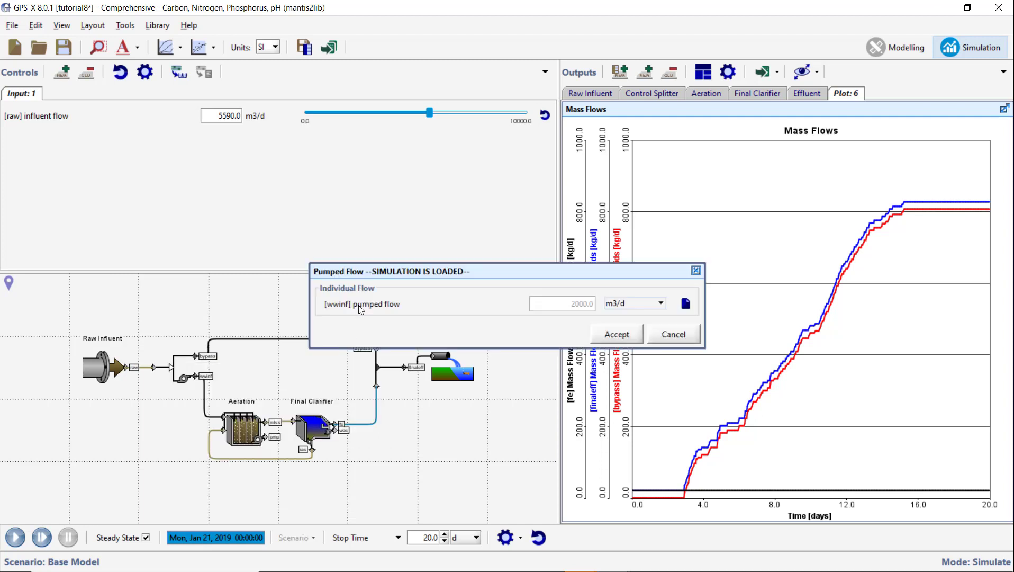
left_click_drag(256, 200, 230, 167)
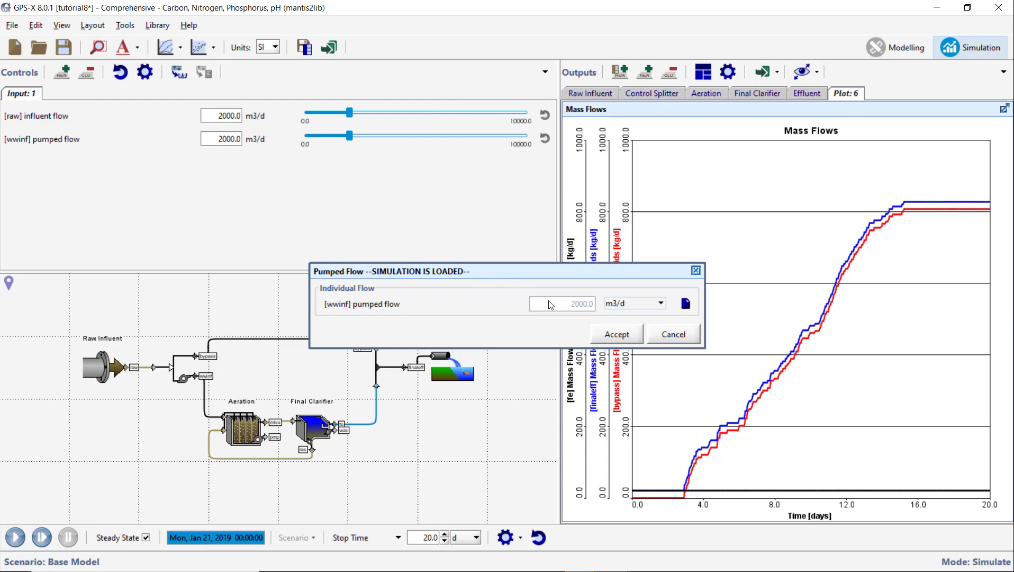
left_click(603, 331)
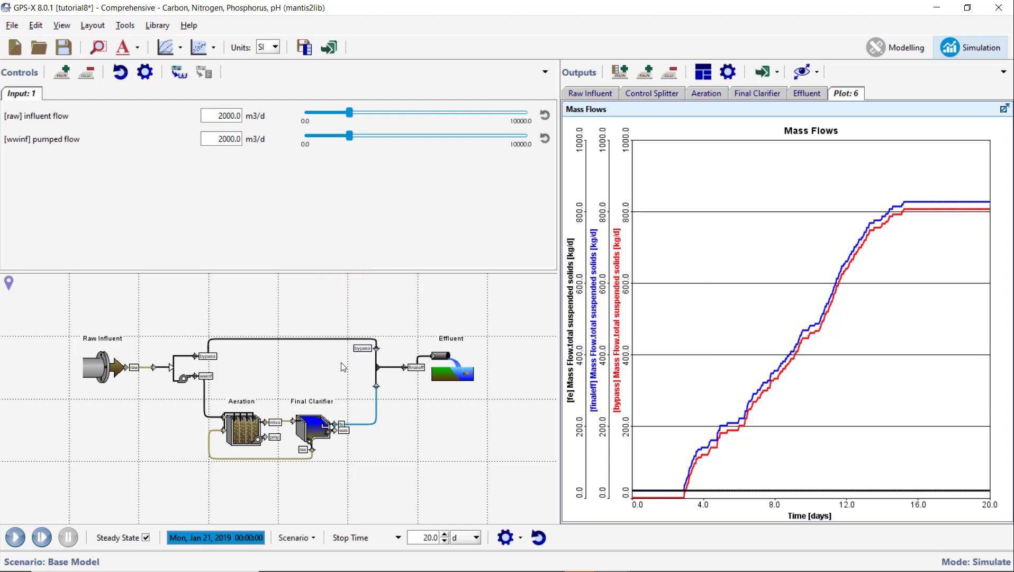
Rerun the 20-day simulation, adjusting the influent flow to 5590 m3/d and the wwinf pumped flow to 4260 m3/d, and save the layout.
left_click(20, 531)
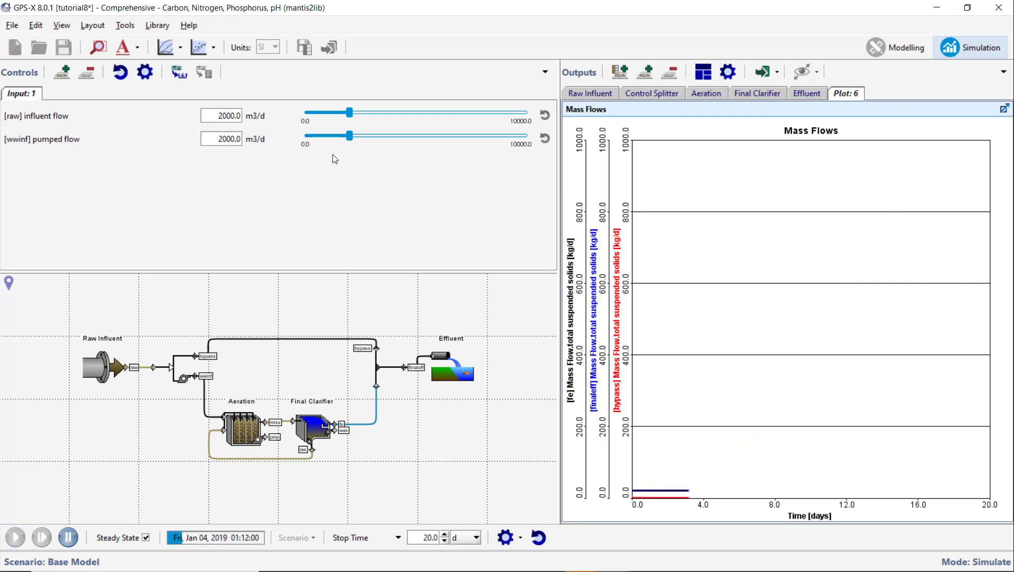
left_click_drag(349, 113, 429, 116)
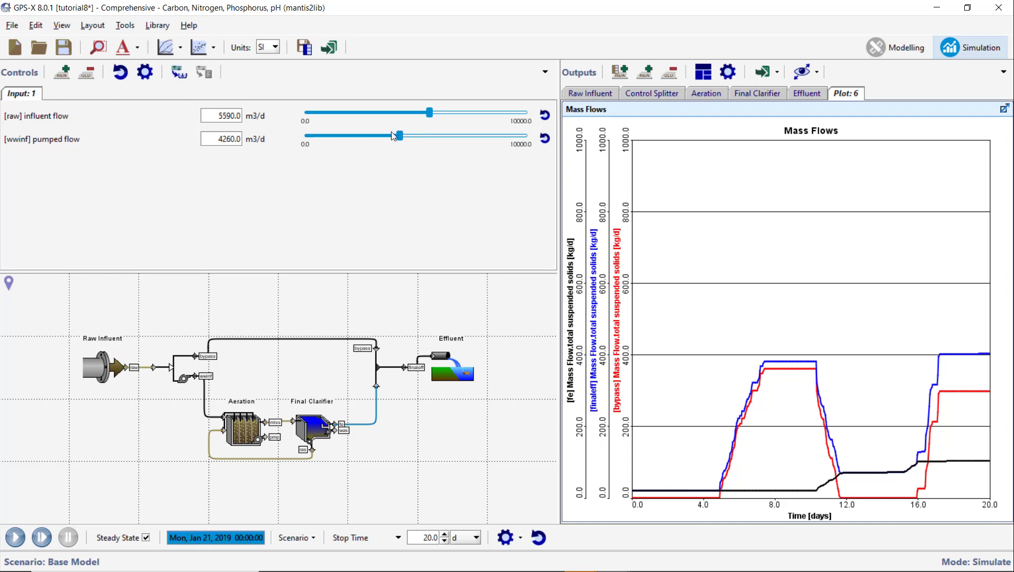
left_click(70, 57)
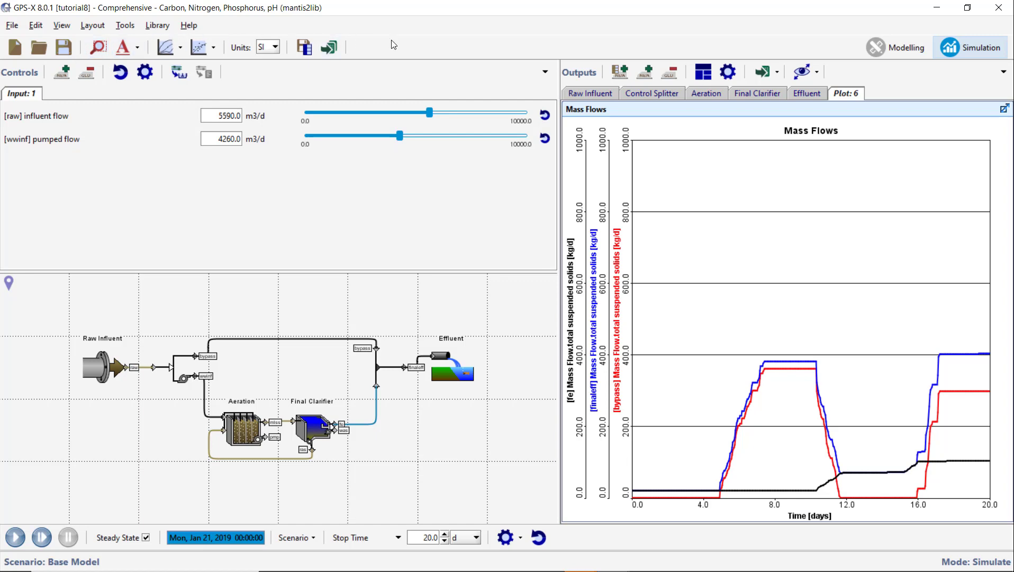
Return to modelling mode and create a solids retention time variable named tank.
left_click(874, 49)
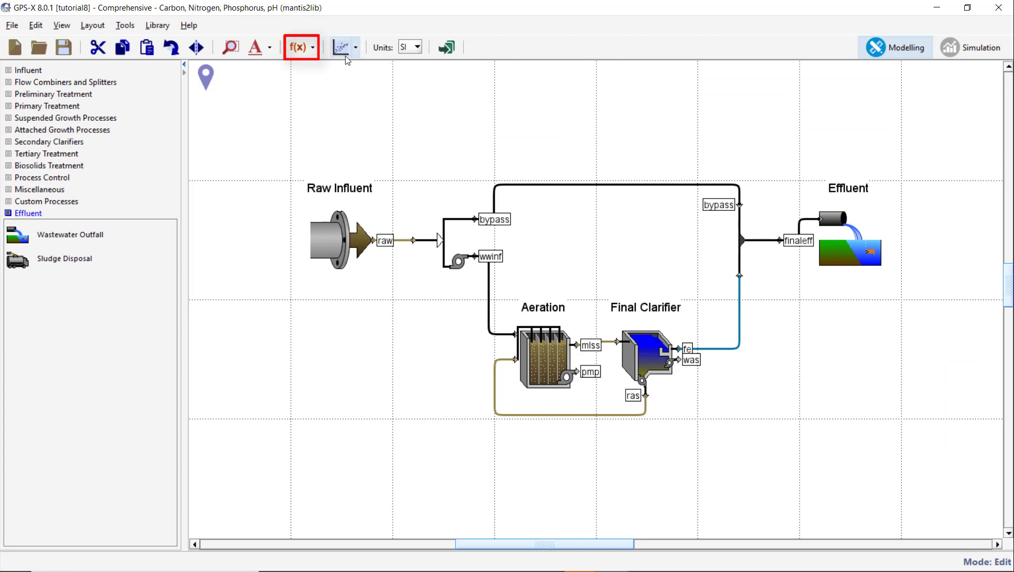
left_click(309, 51)
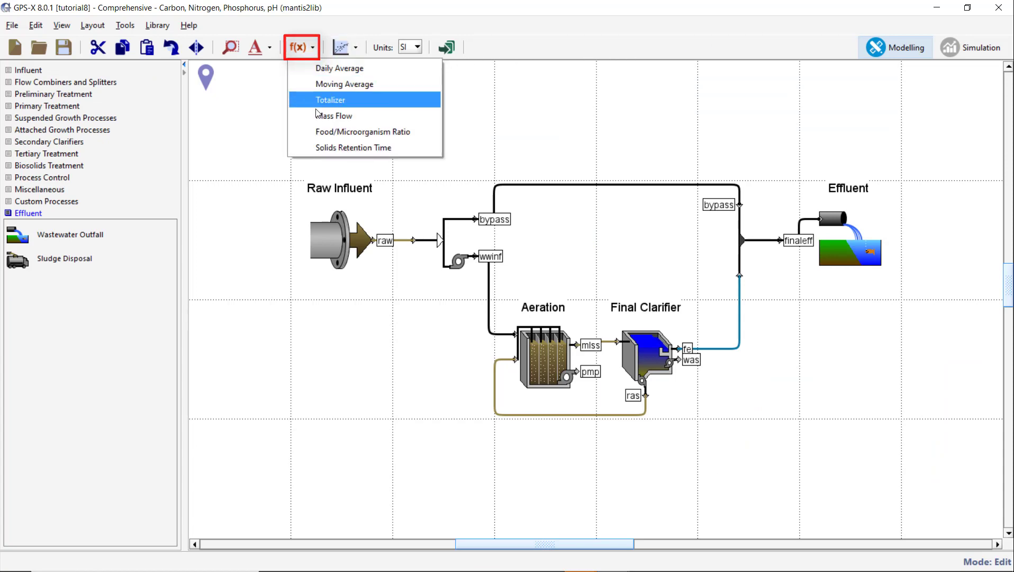
left_click(325, 147)
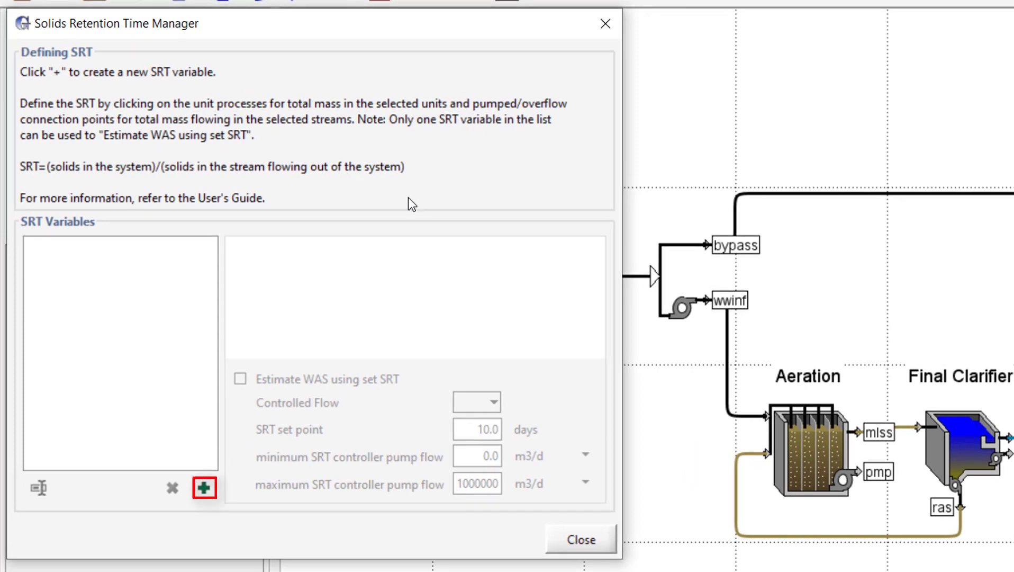
left_click(206, 483)
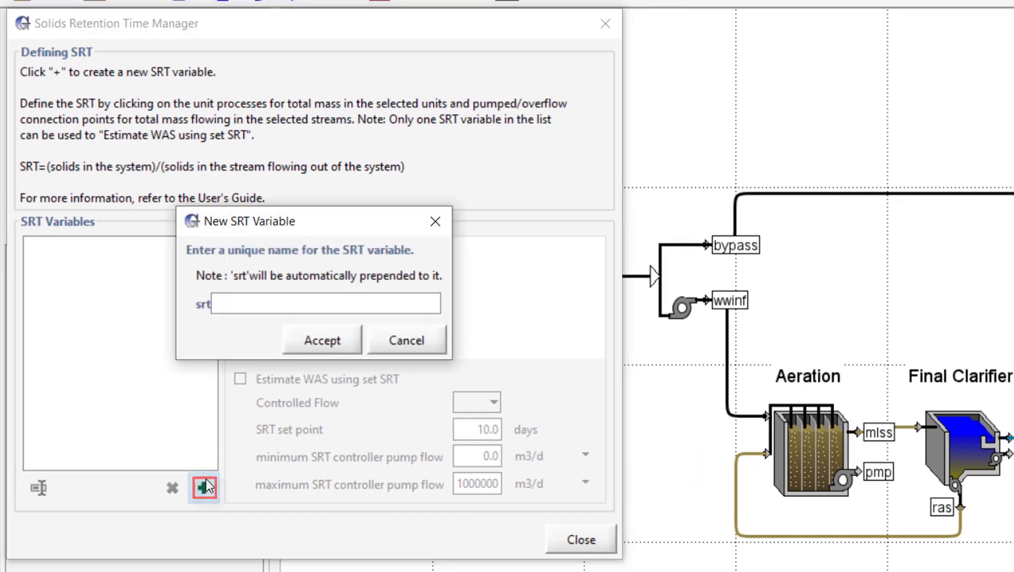
type("tank")
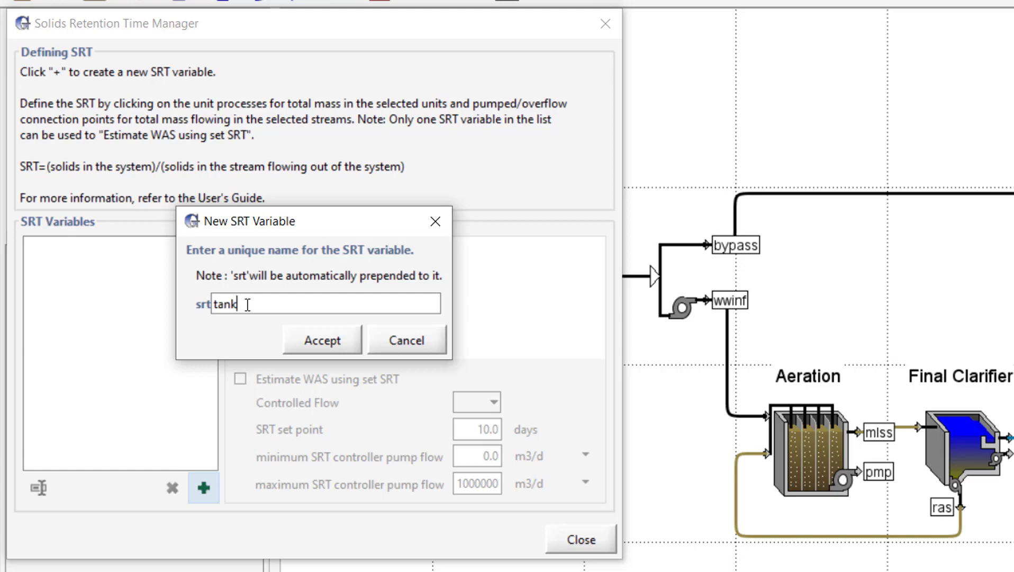
left_click(311, 340)
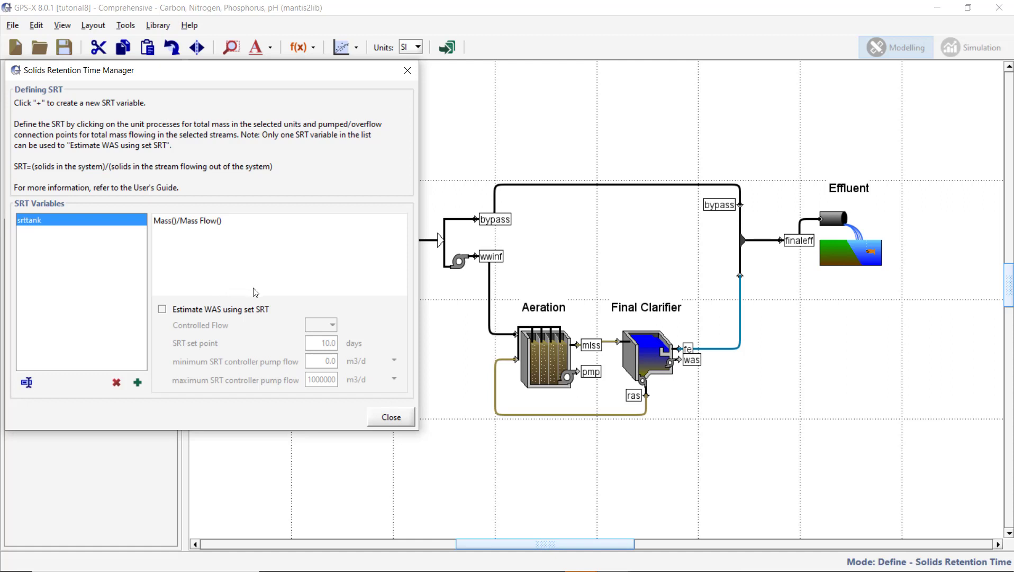
Define srttank as the mass in all four Aeration reactors divided by the mass flow of the fe and was streams.
left_click(540, 357)
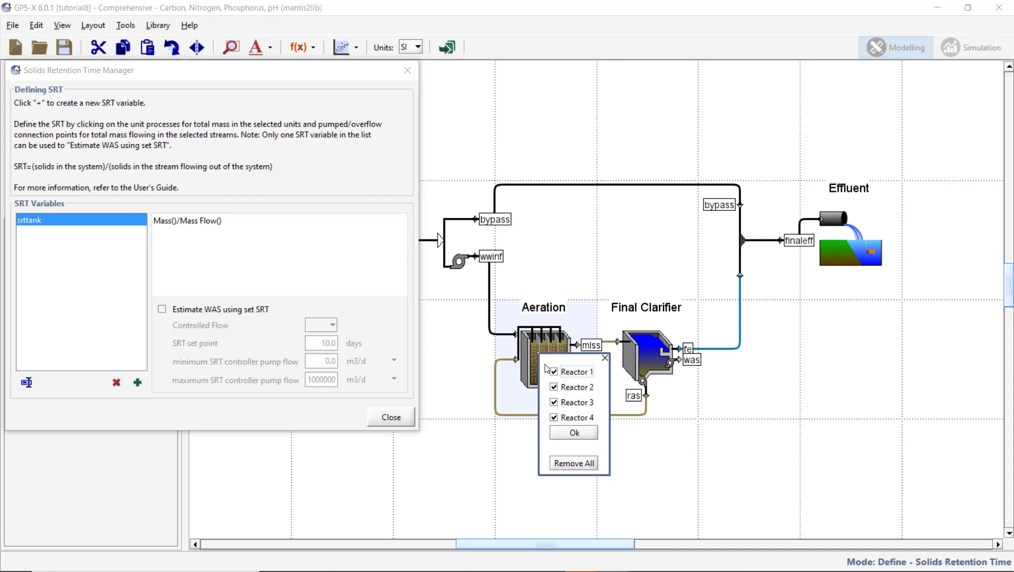
left_click(568, 432)
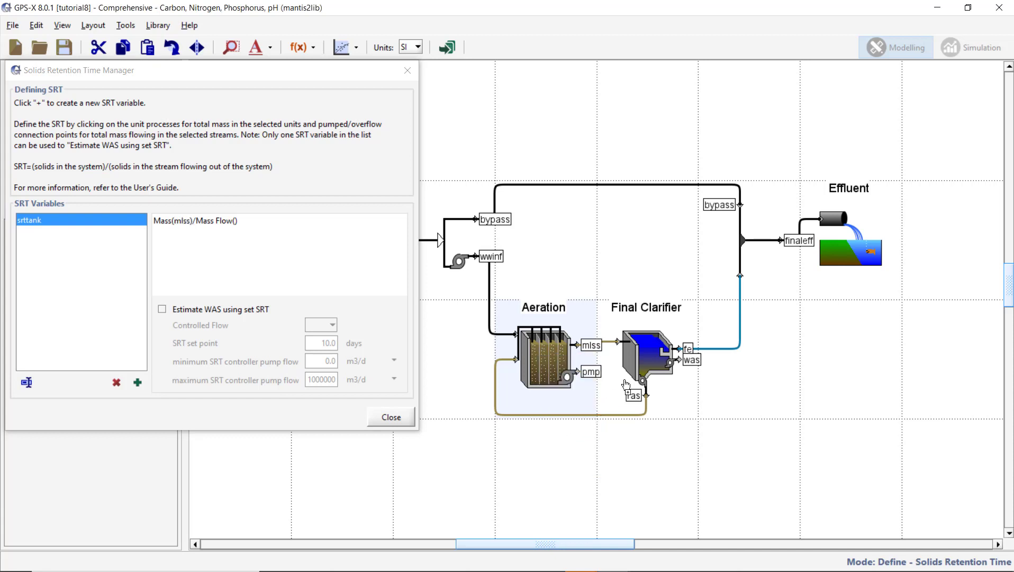
left_click(649, 360)
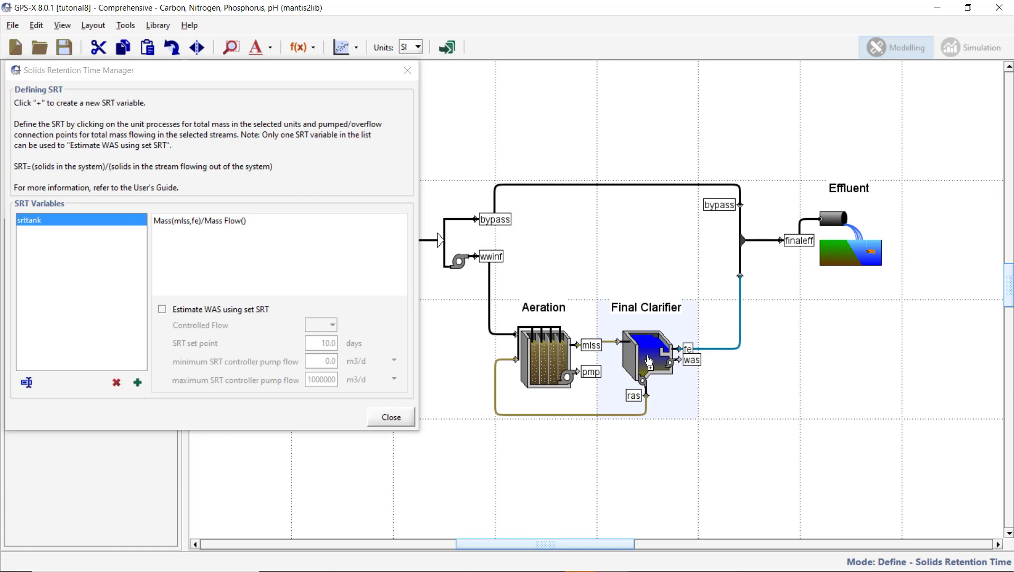
left_click(672, 350)
left_click(682, 362)
left_click(654, 359)
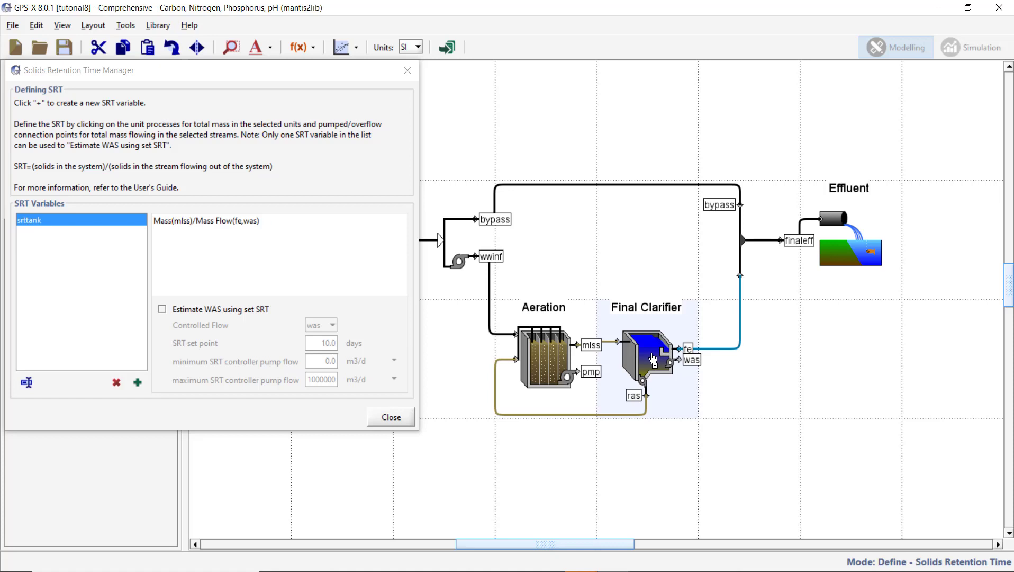
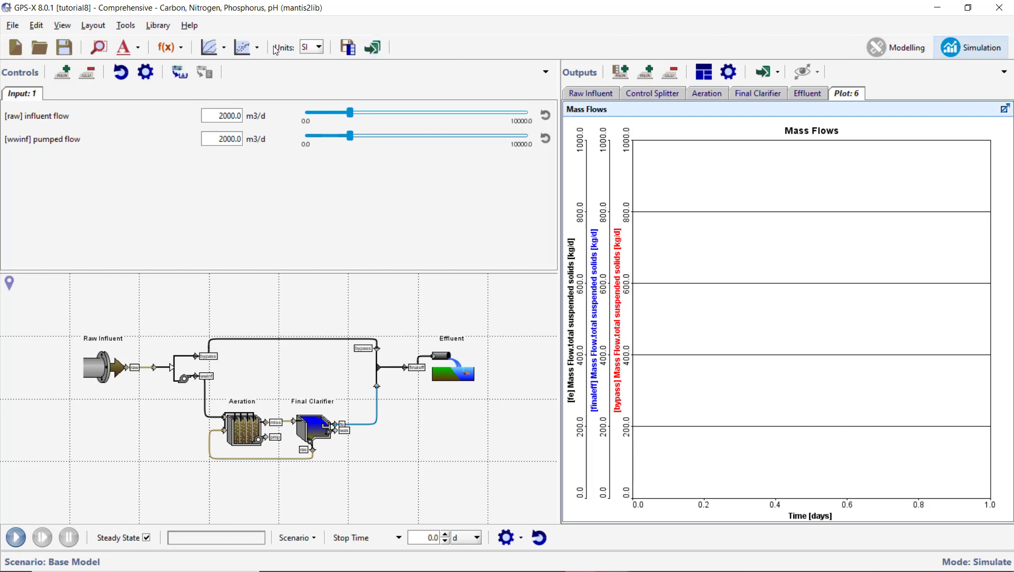
Plot the srttank solids retention time variable on a new output graph in simulation mode.
left_click(180, 47)
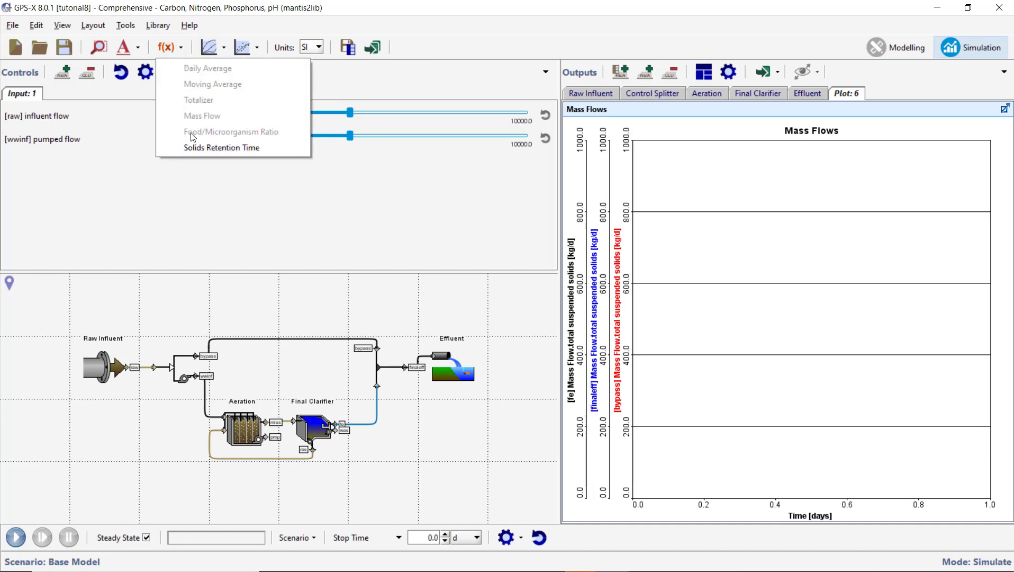
left_click(192, 149)
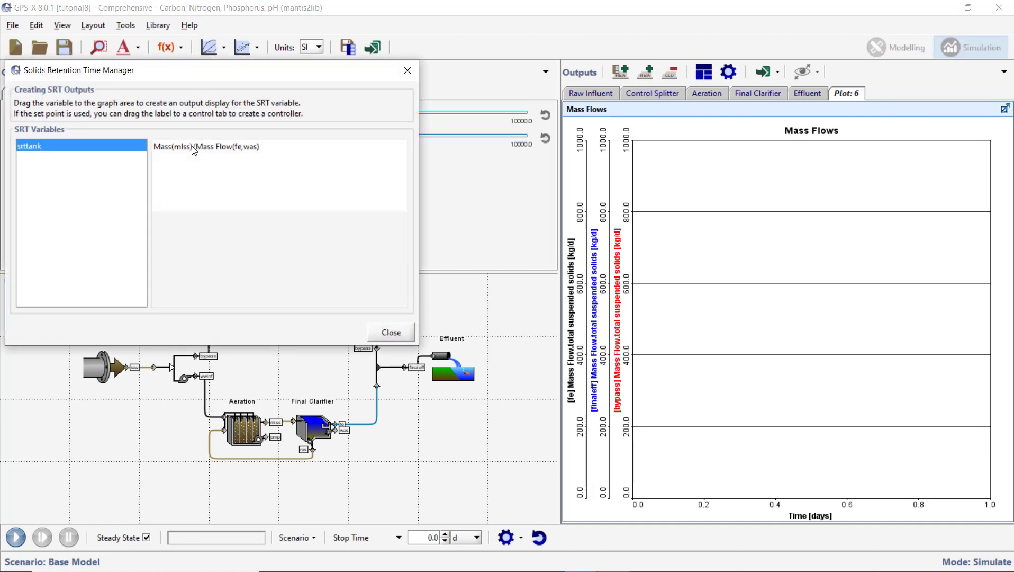
left_click_drag(37, 142, 874, 86)
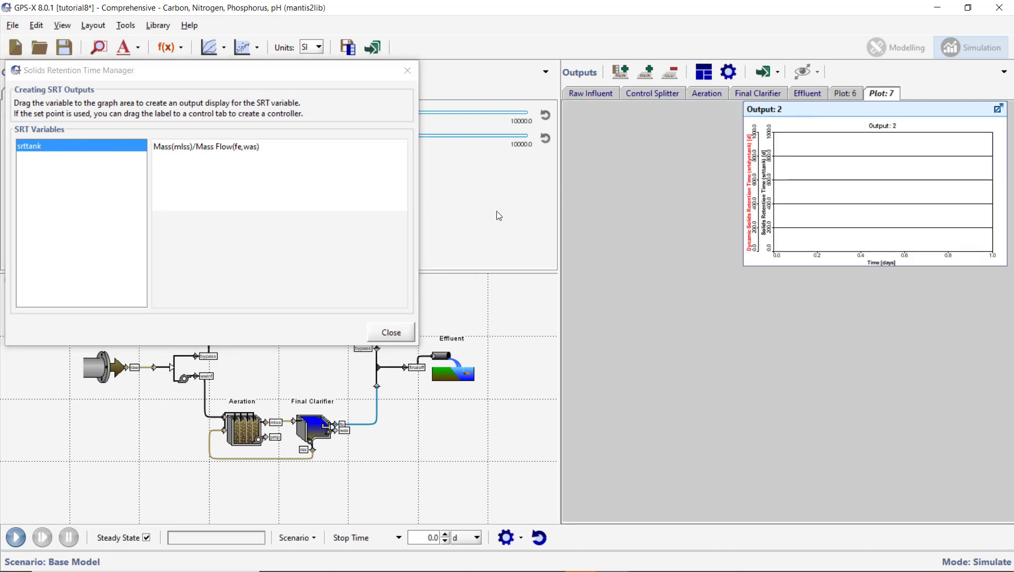
left_click(389, 331)
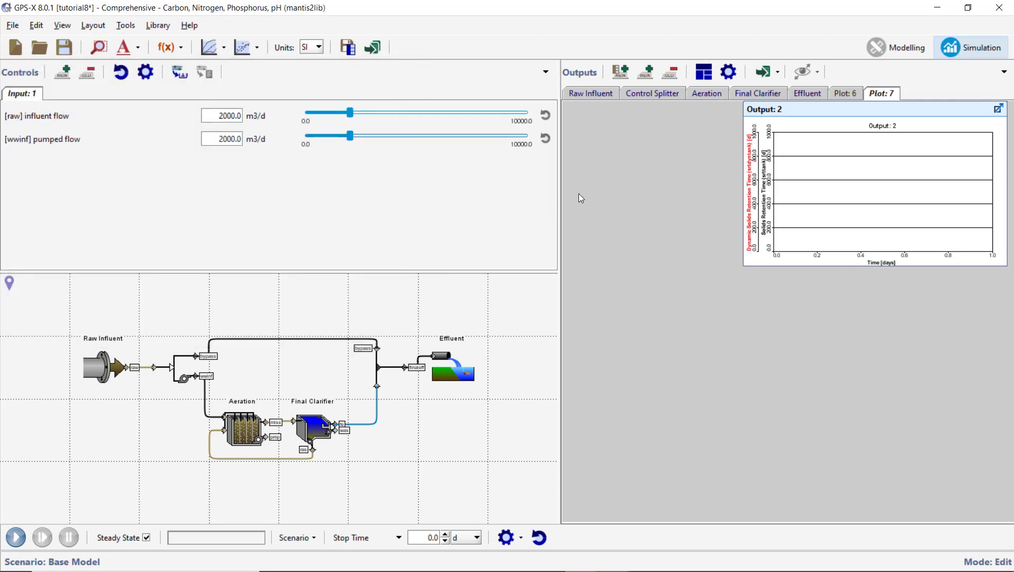
Title the new graph SRT with a maximum of 30 for both variables, and save and auto-arrange the layout.
left_click(711, 80)
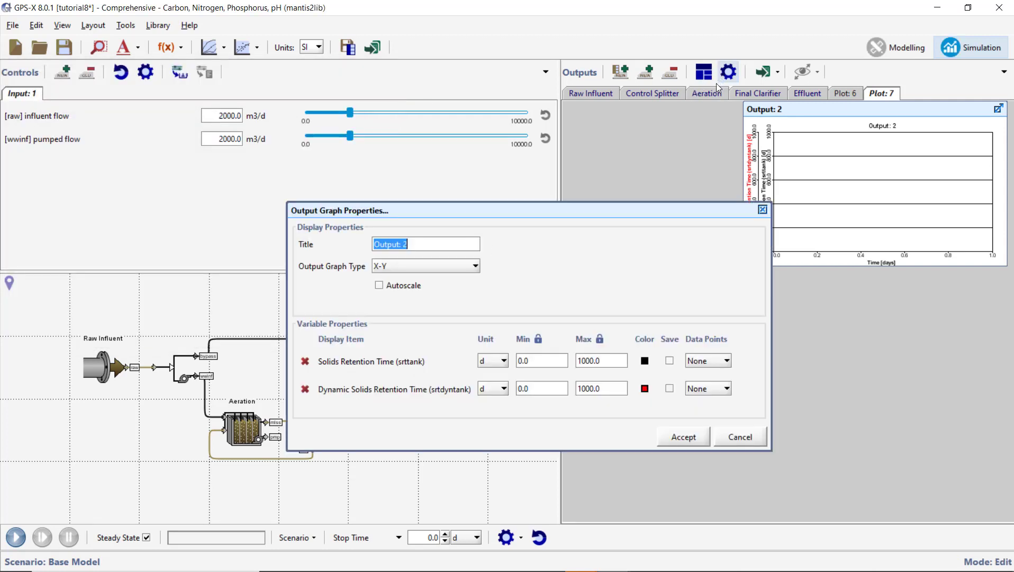
double_click(598, 359)
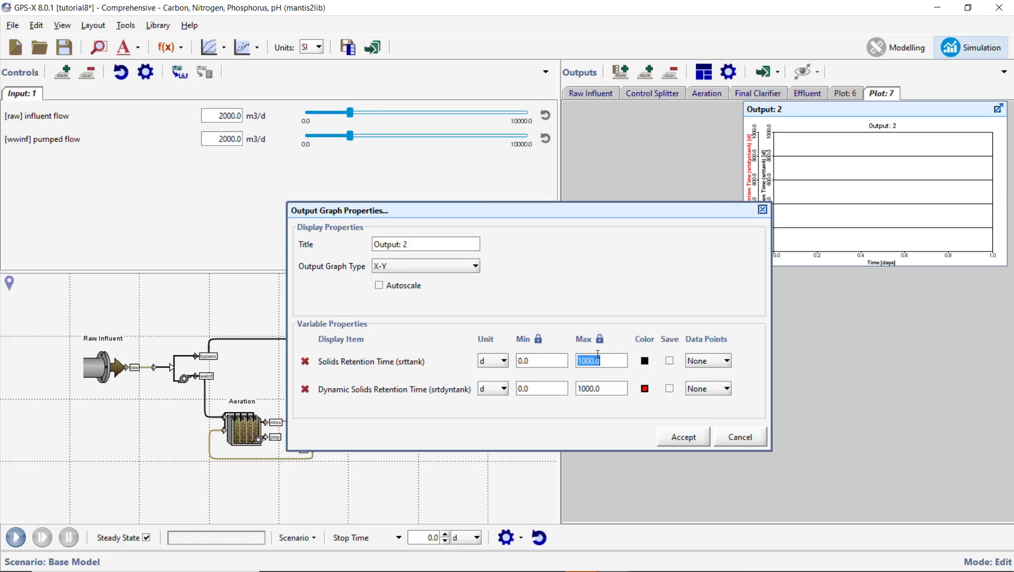
type("30")
triple_click(438, 245)
type("SRT")
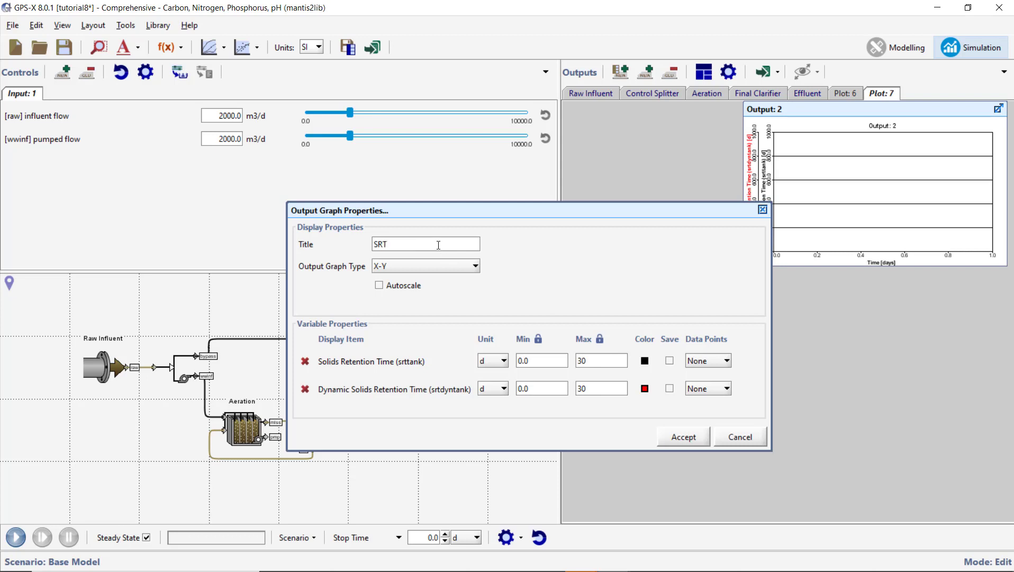
left_click(685, 436)
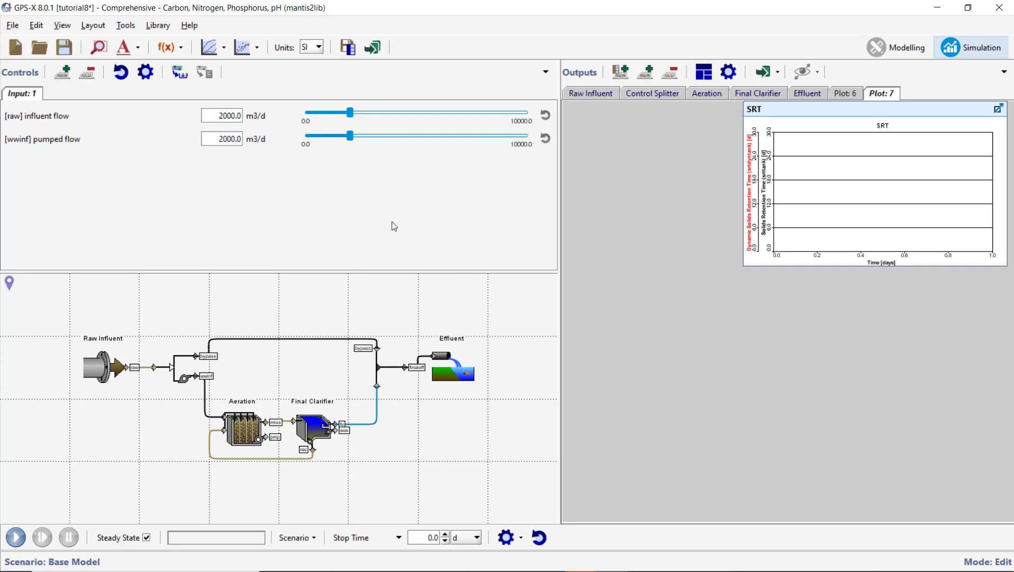
left_click(65, 48)
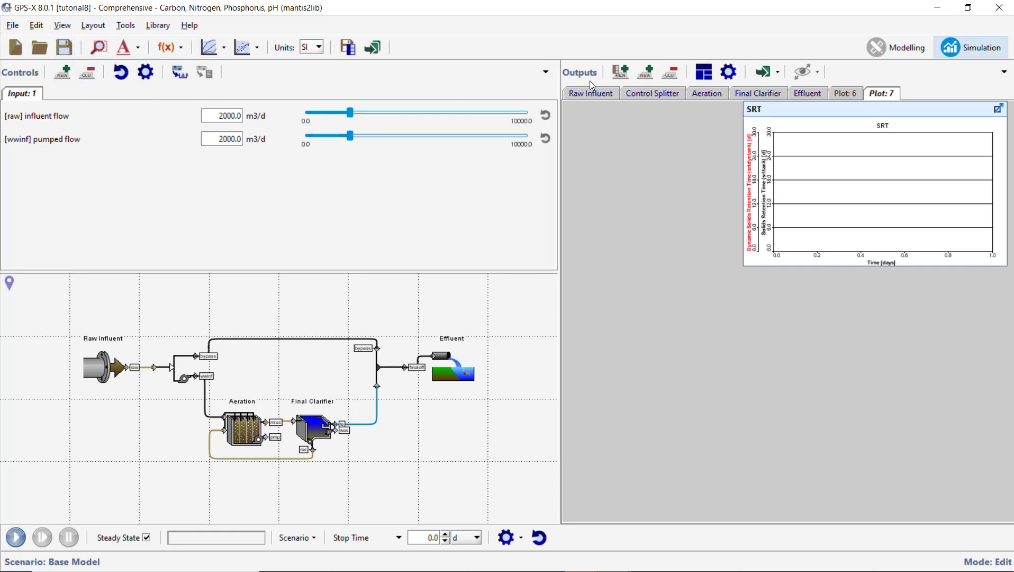
left_click(703, 75)
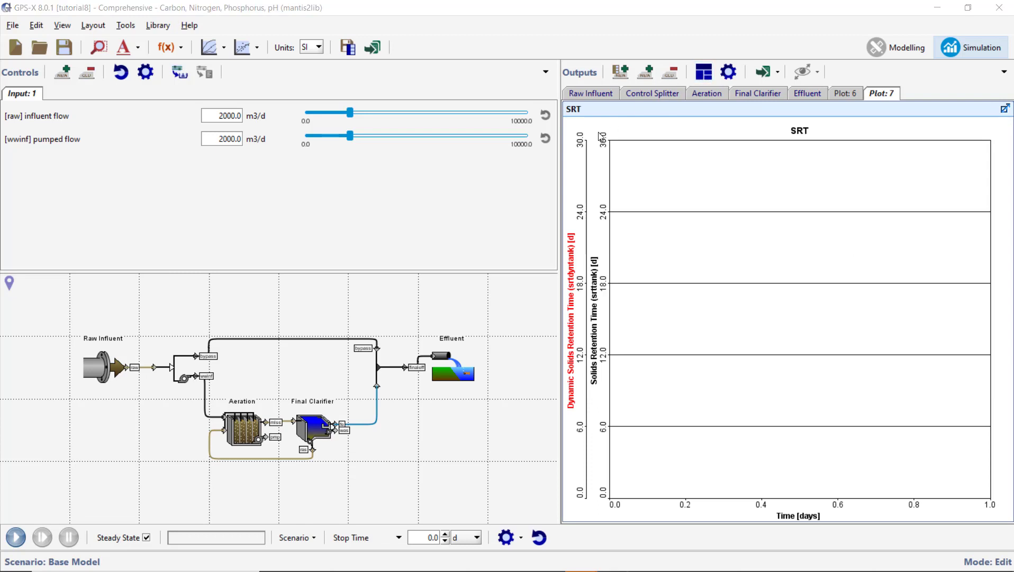
Add an input controller for the Final Clarifier's was pumped flow from its operational parameters.
right_click(312, 422)
mouse_move(415, 457)
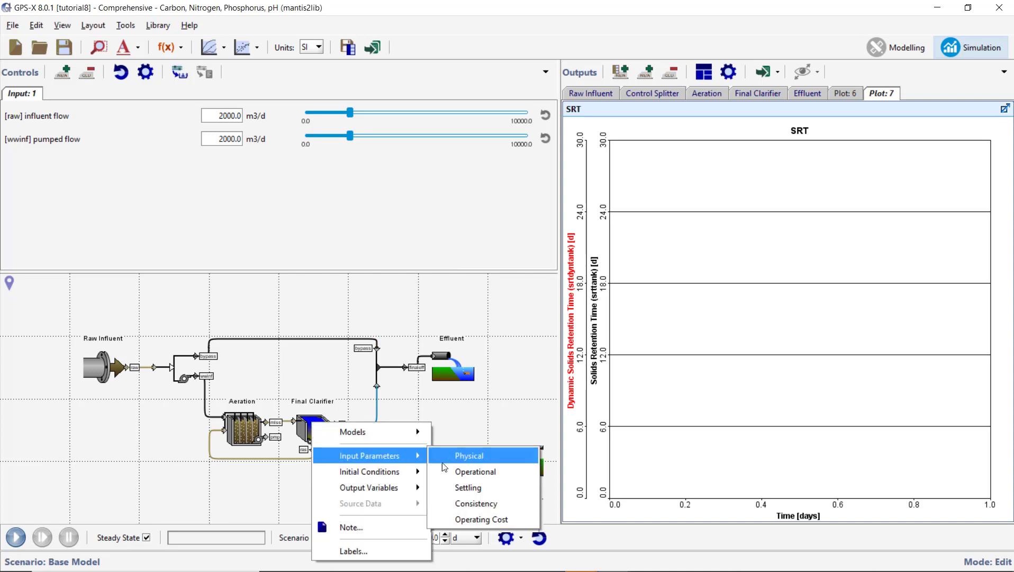
left_click(479, 471)
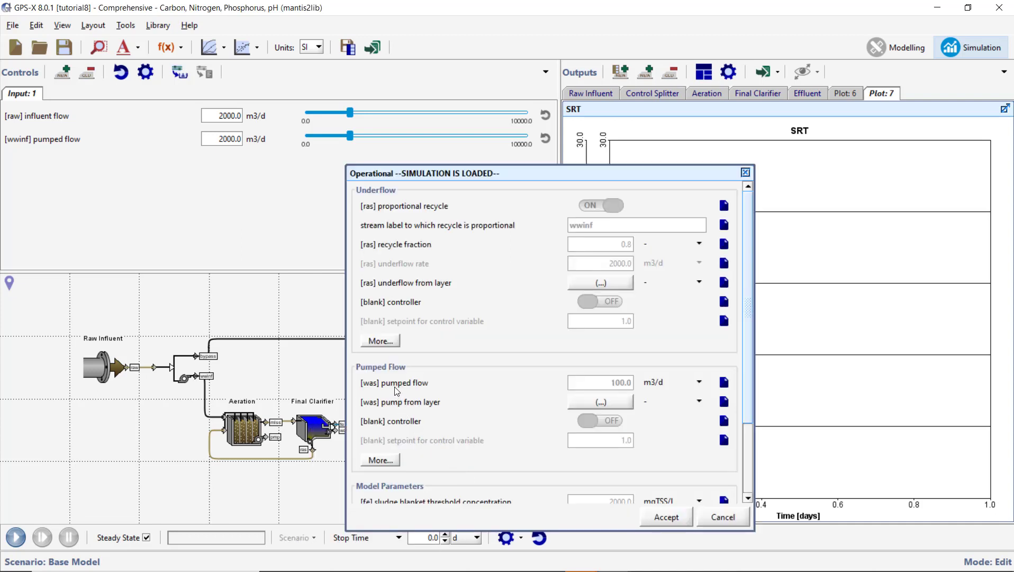
left_click_drag(396, 389, 207, 199)
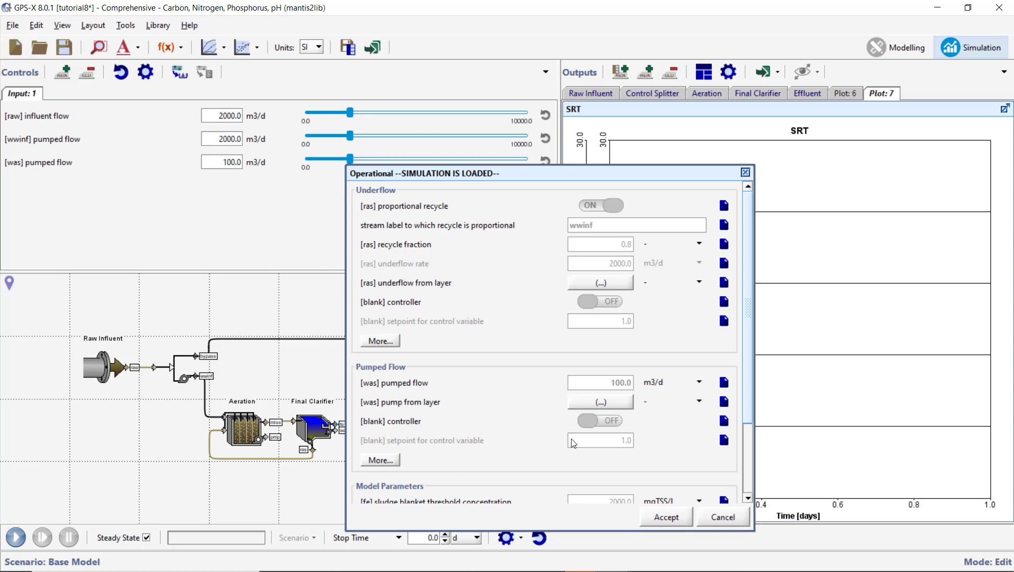
Accept the clarifier's operational parameters and run a 20-day simulation, raising the was pumped flow to 500 m3/d during the run.
left_click(666, 516)
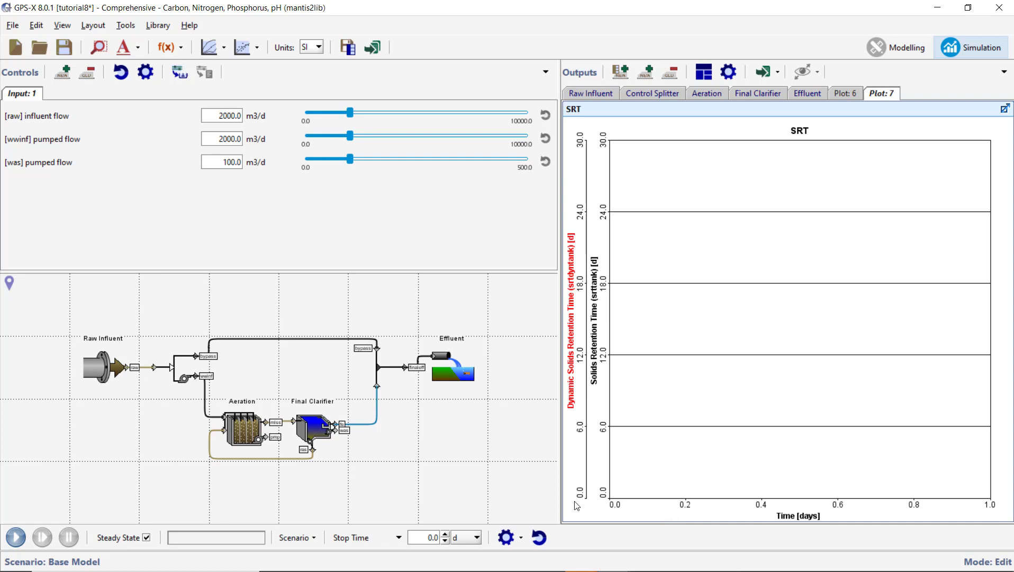
double_click(424, 533)
type("20.0")
left_click(18, 533)
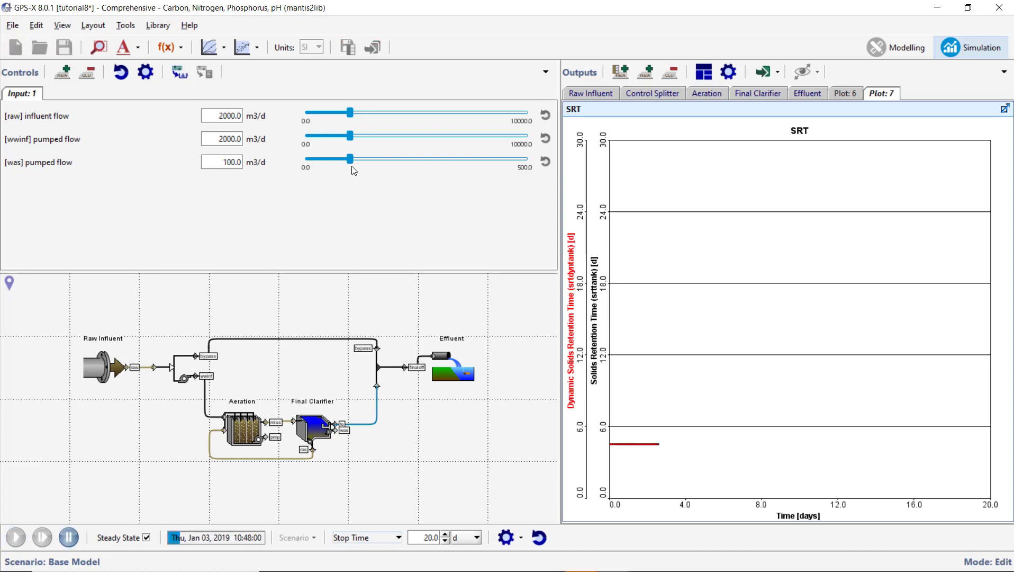
left_click_drag(352, 161, 531, 169)
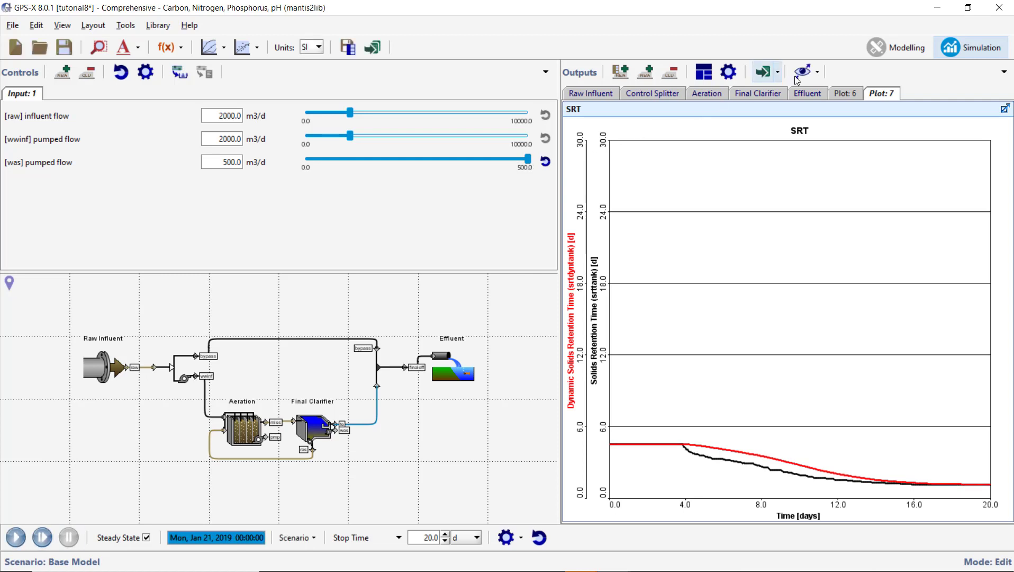
In modelling mode, define a daily average of the finaleff stream's total suspended solids mass flow.
left_click(888, 53)
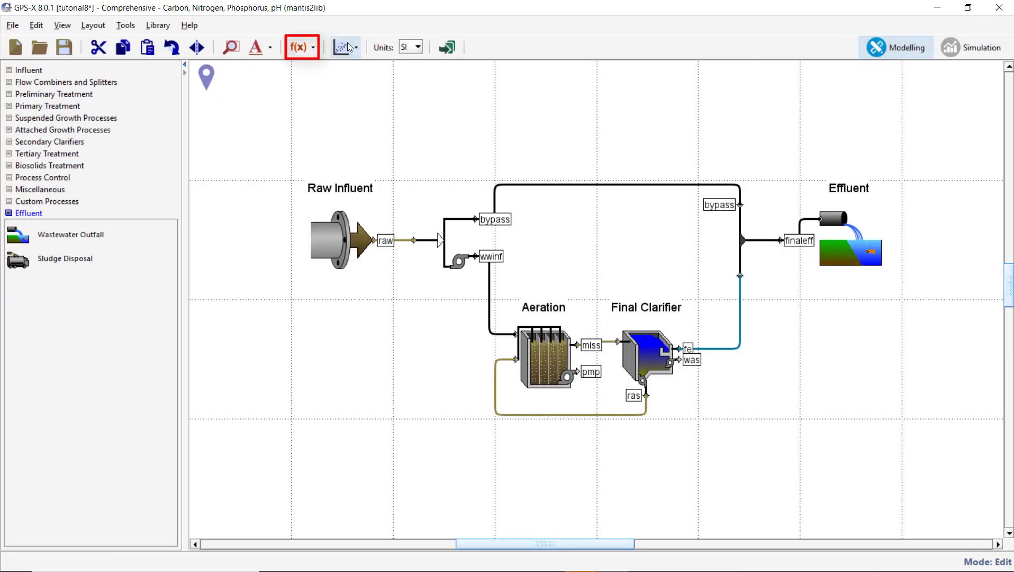
left_click(313, 48)
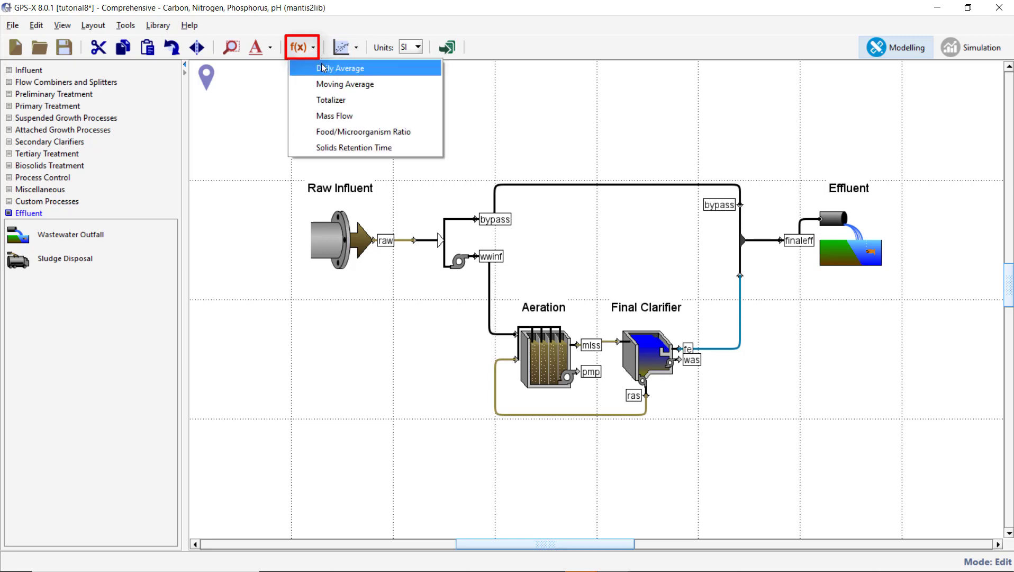
left_click(324, 68)
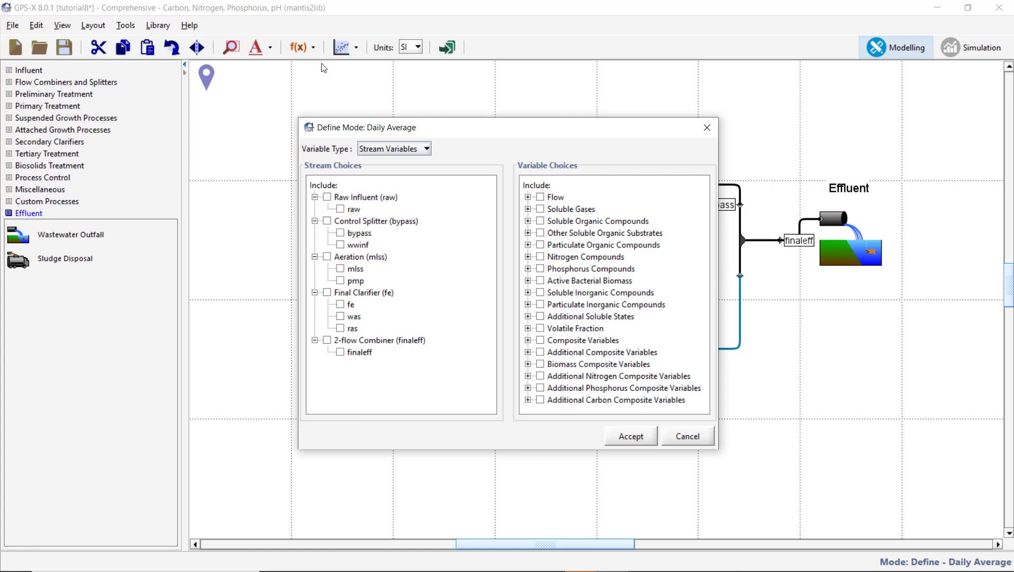
left_click(418, 150)
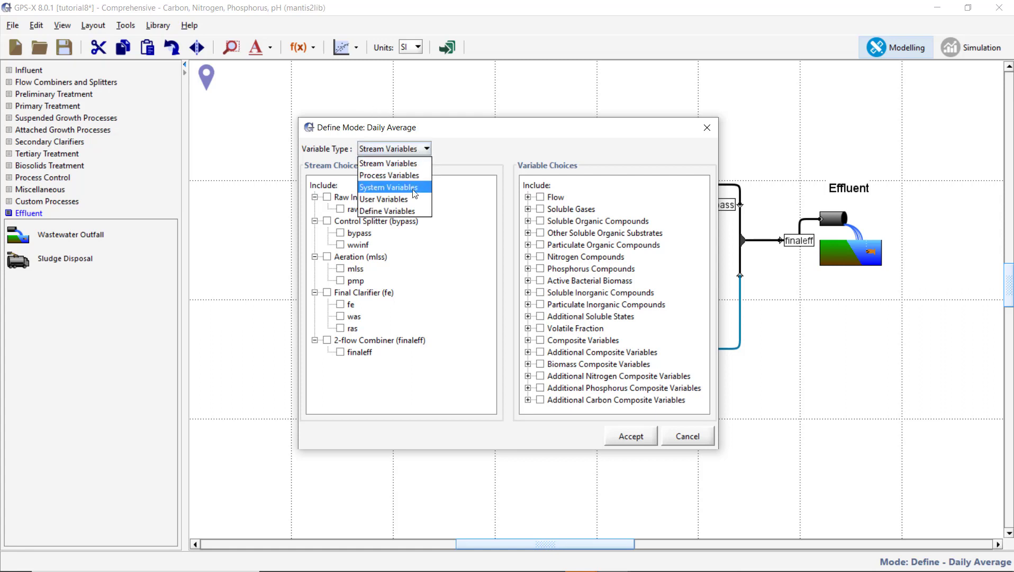
left_click(409, 211)
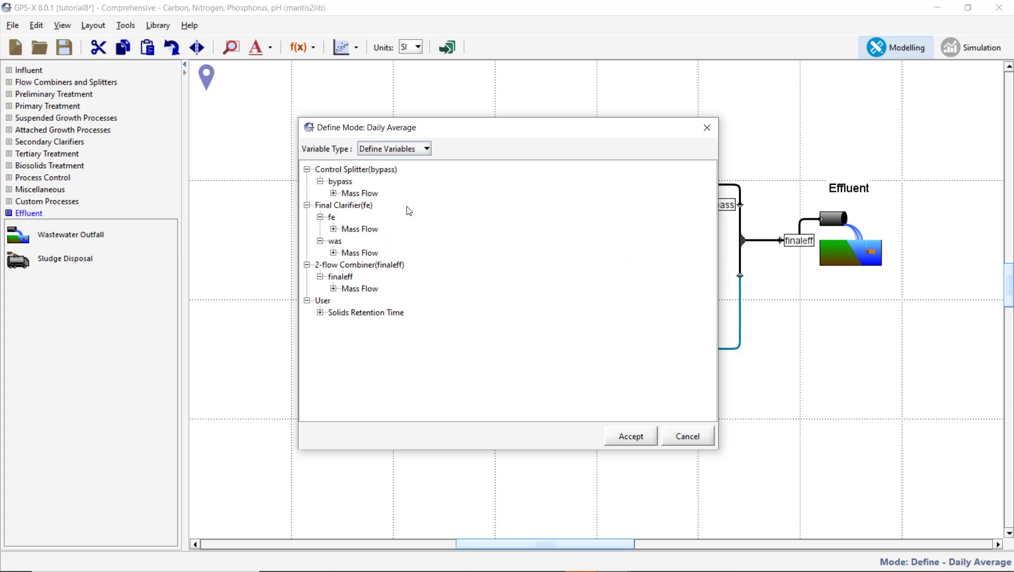
left_click(333, 288)
left_click(359, 300)
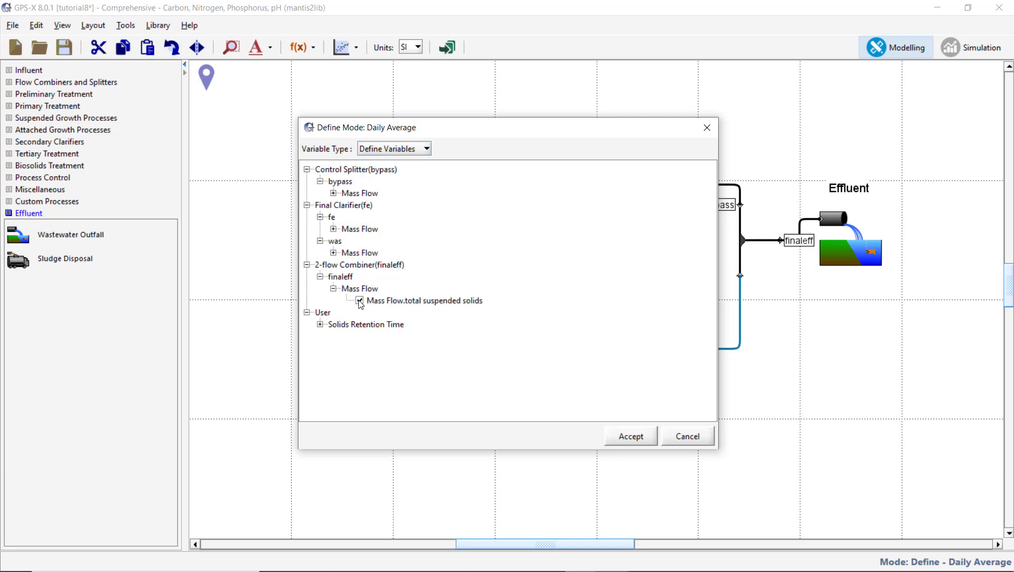
left_click(623, 434)
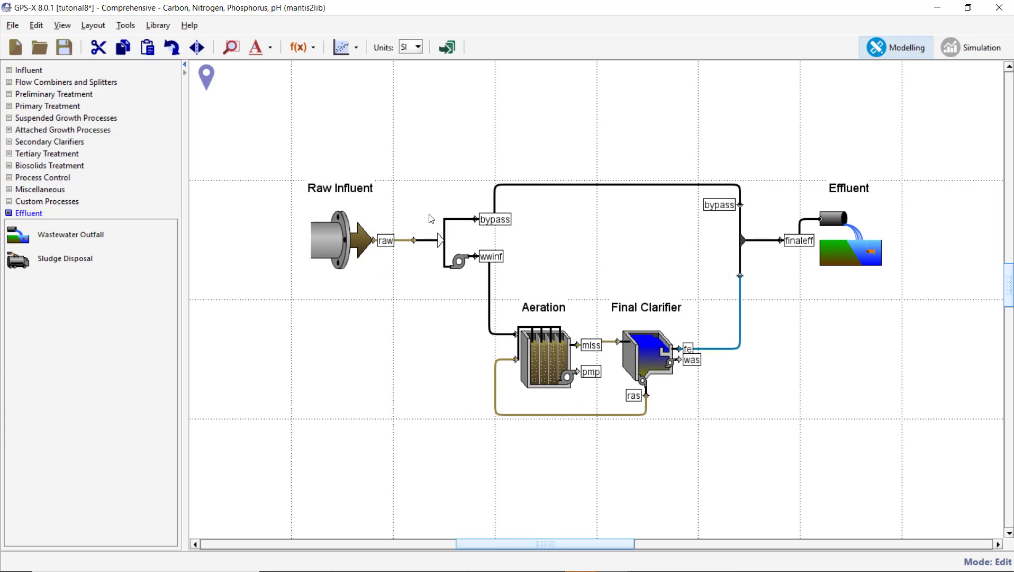
Define a moving average of the finaleff stream's total suspended solids mass flow.
left_click(318, 49)
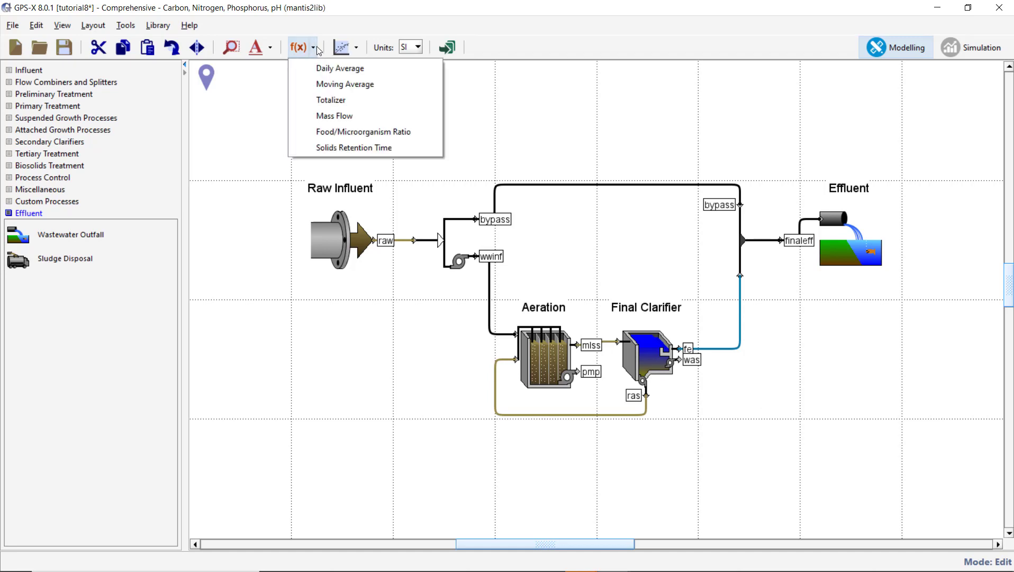
left_click(324, 86)
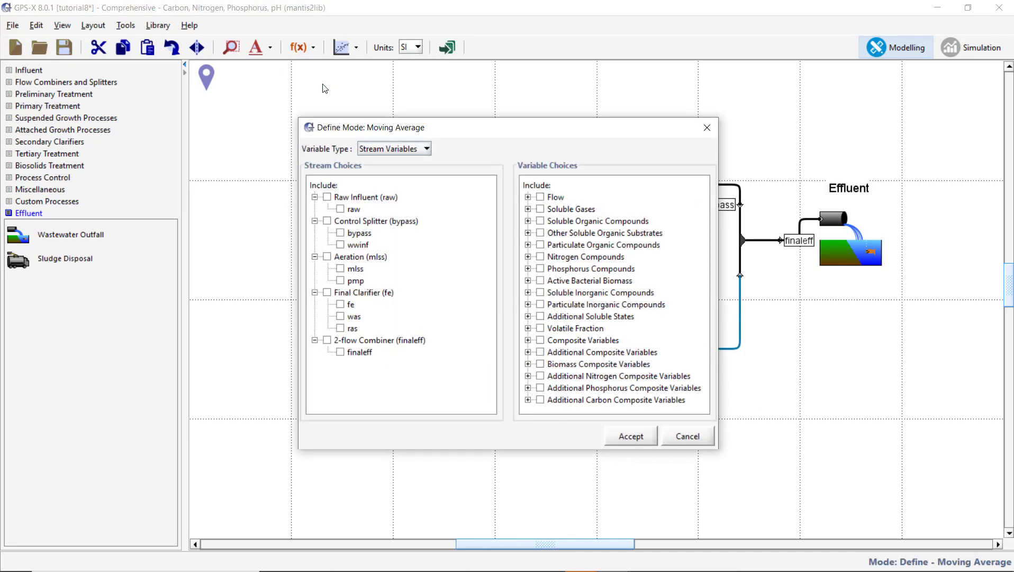
left_click(388, 149)
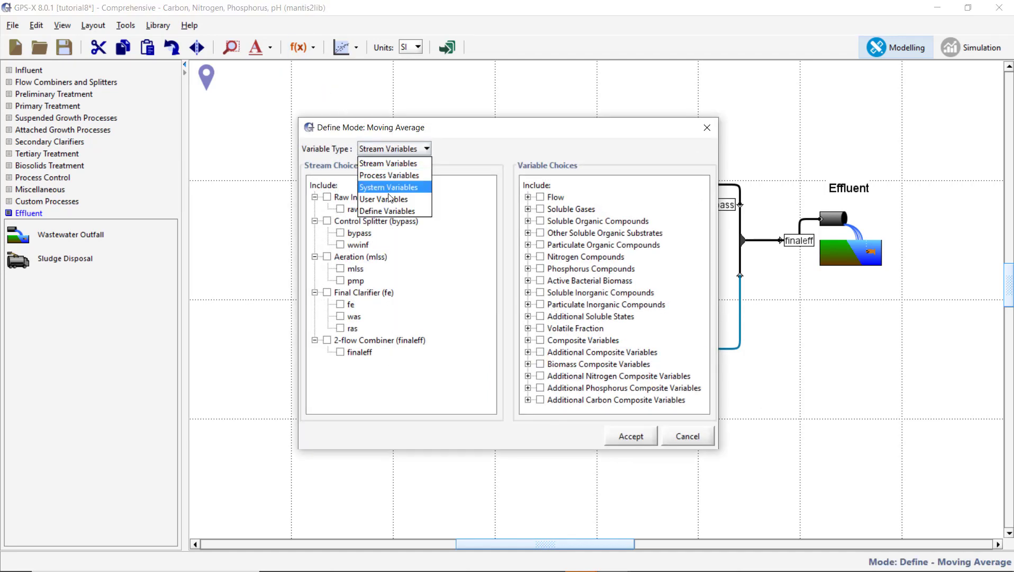
left_click(389, 211)
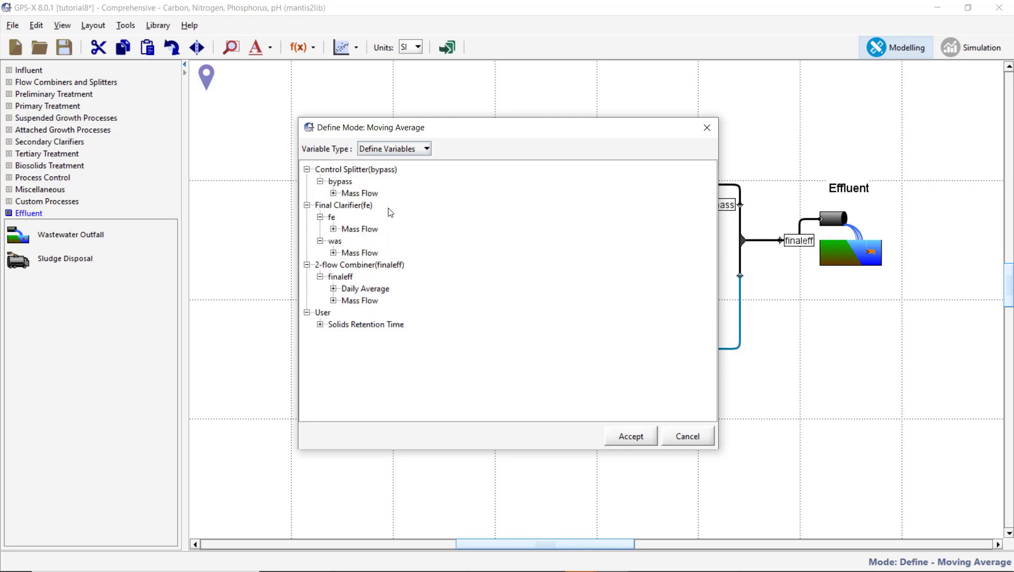
left_click(334, 300)
left_click(360, 313)
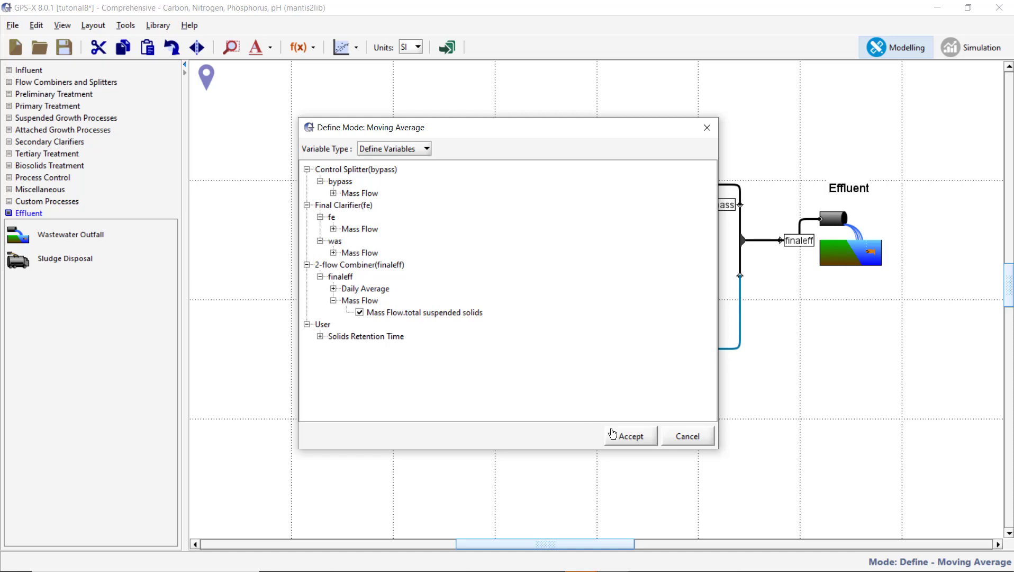
left_click(613, 433)
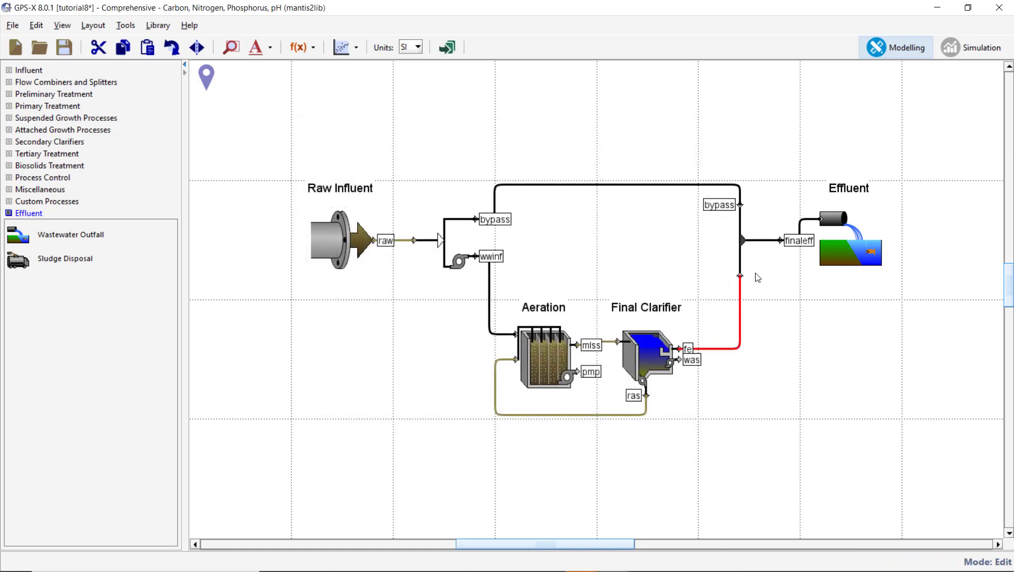
Rebuild the model in simulation mode and plot finaleff's daily average suspended solids mass flow on a new output graph.
left_click(970, 53)
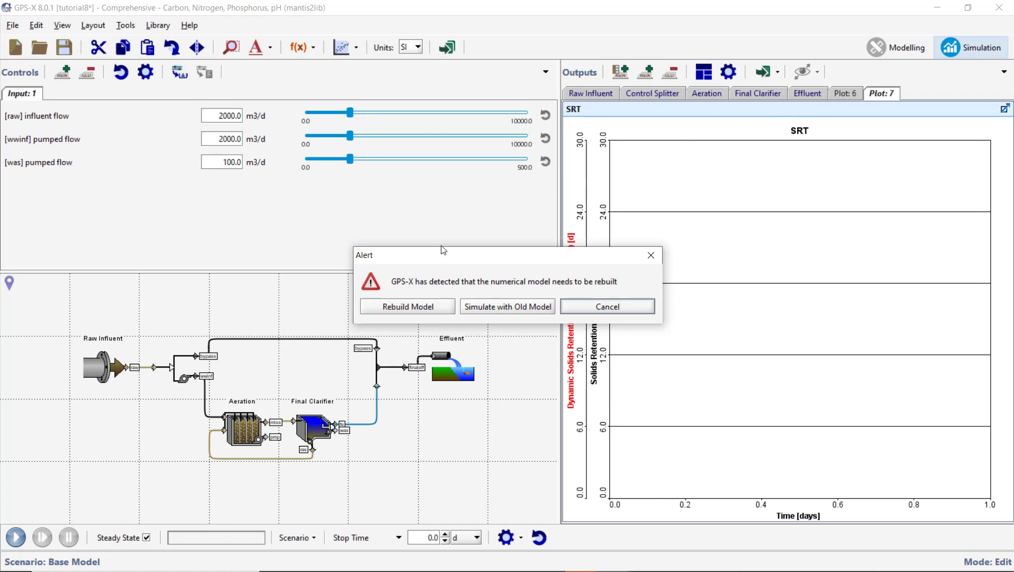
left_click(389, 307)
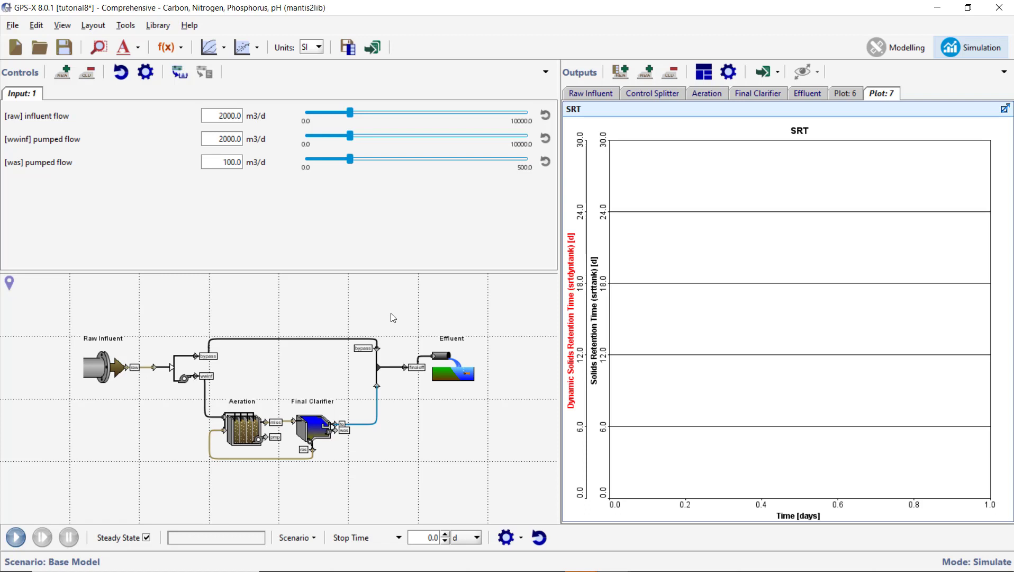
right_click(404, 364)
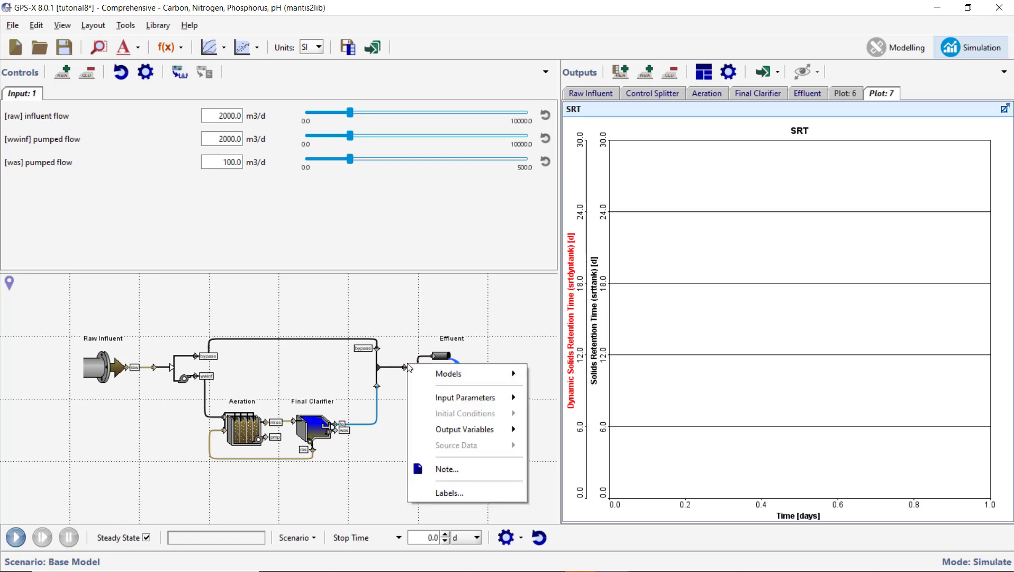
mouse_move(482, 429)
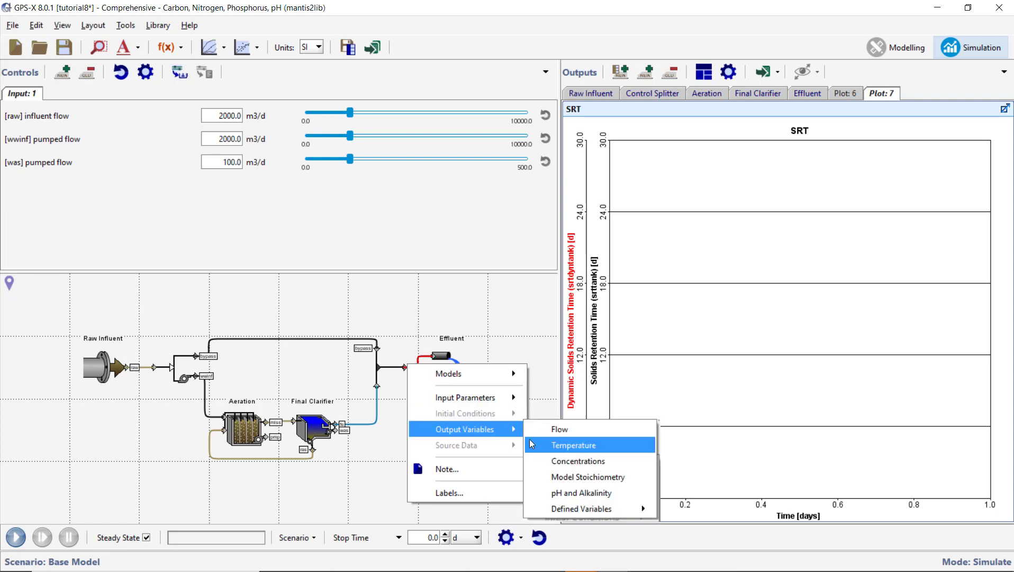
mouse_move(582, 507)
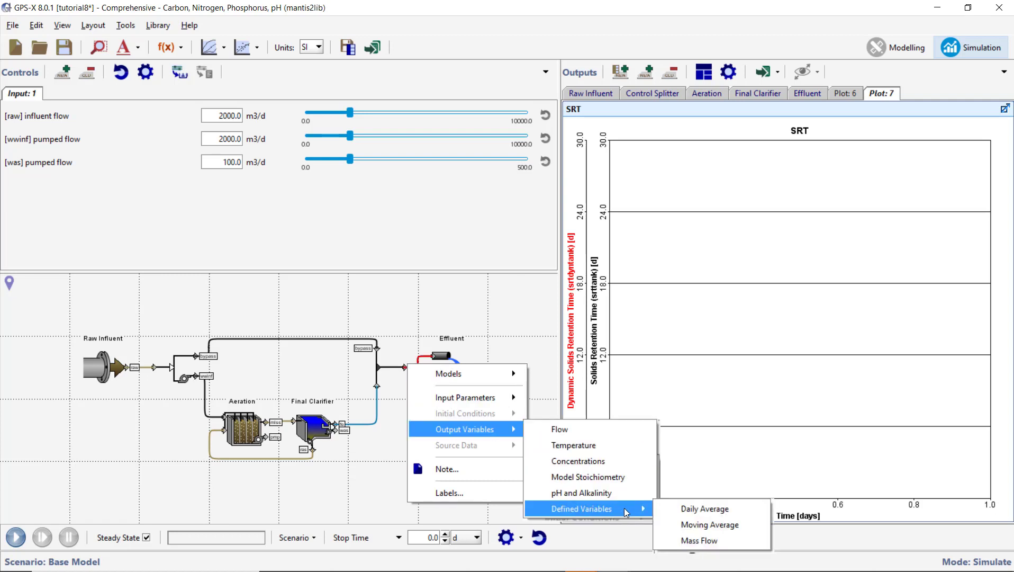
left_click(663, 509)
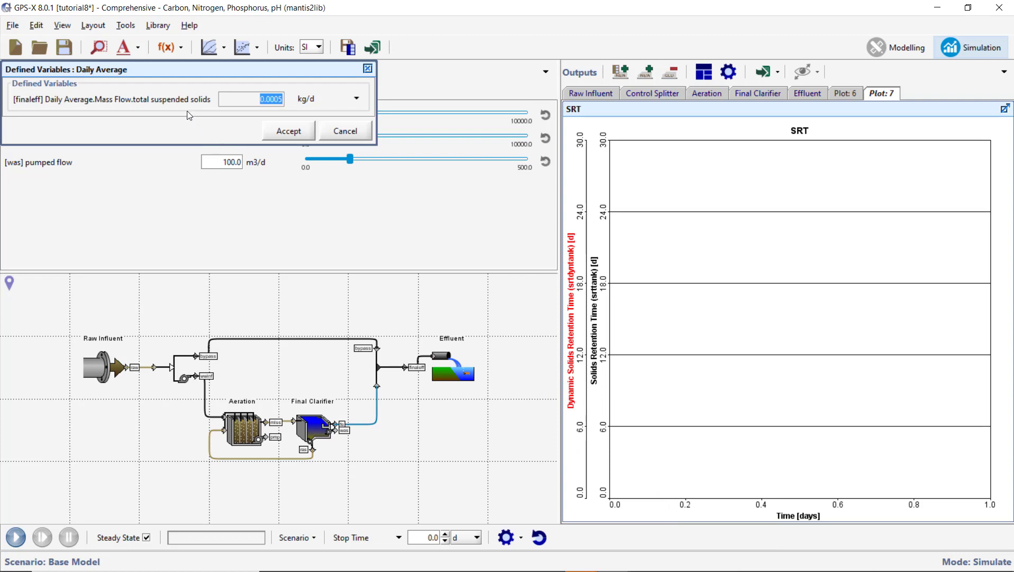
left_click_drag(170, 102, 911, 91)
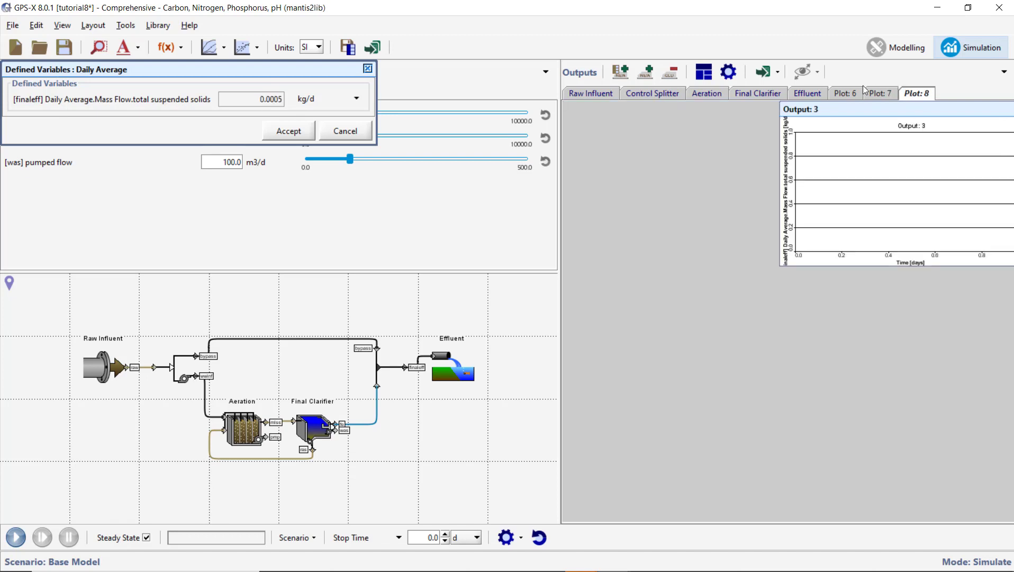
left_click(289, 128)
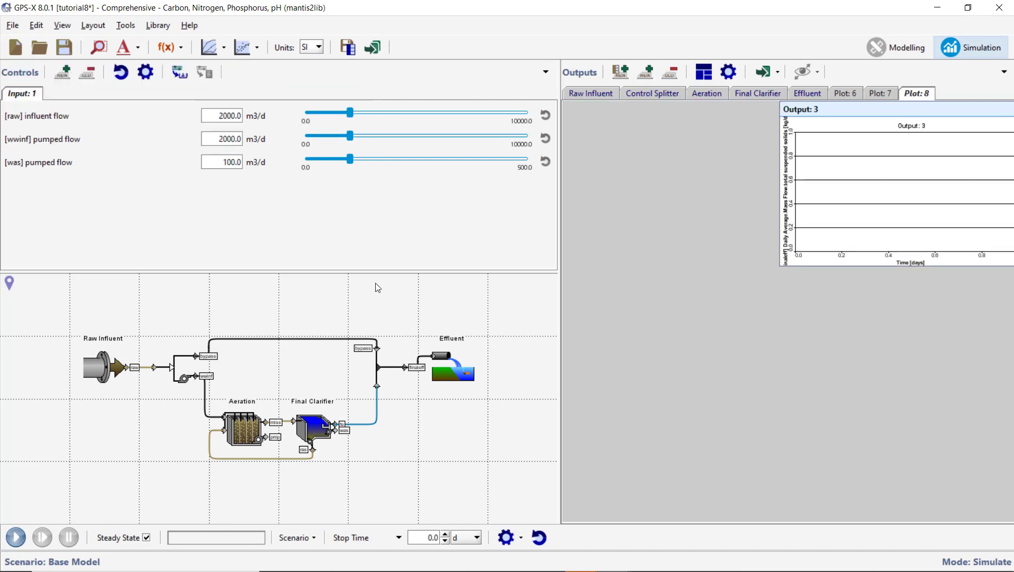
Add finaleff's moving average suspended solids mass flow to the same graph as the daily average.
right_click(403, 364)
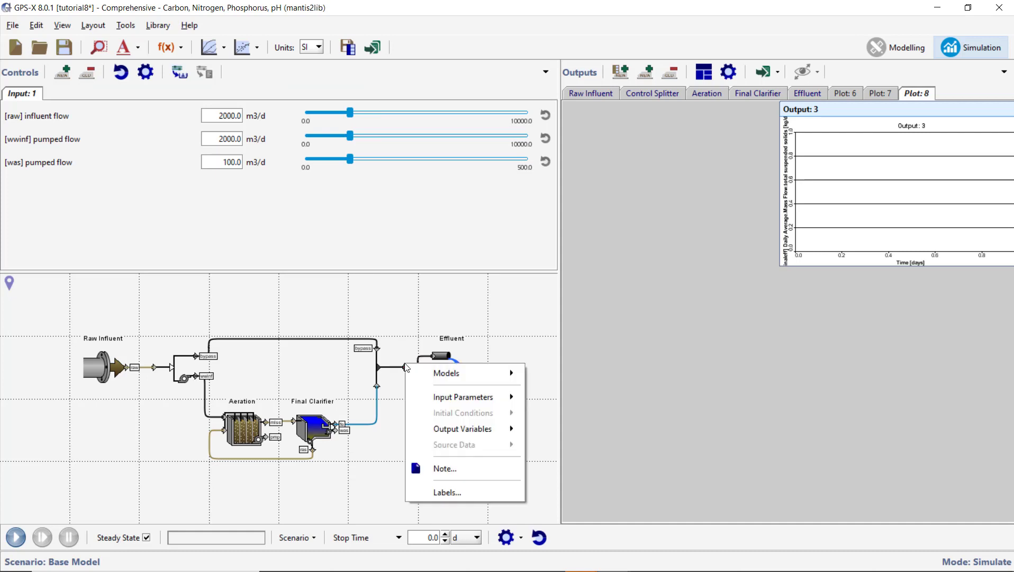
mouse_move(467, 427)
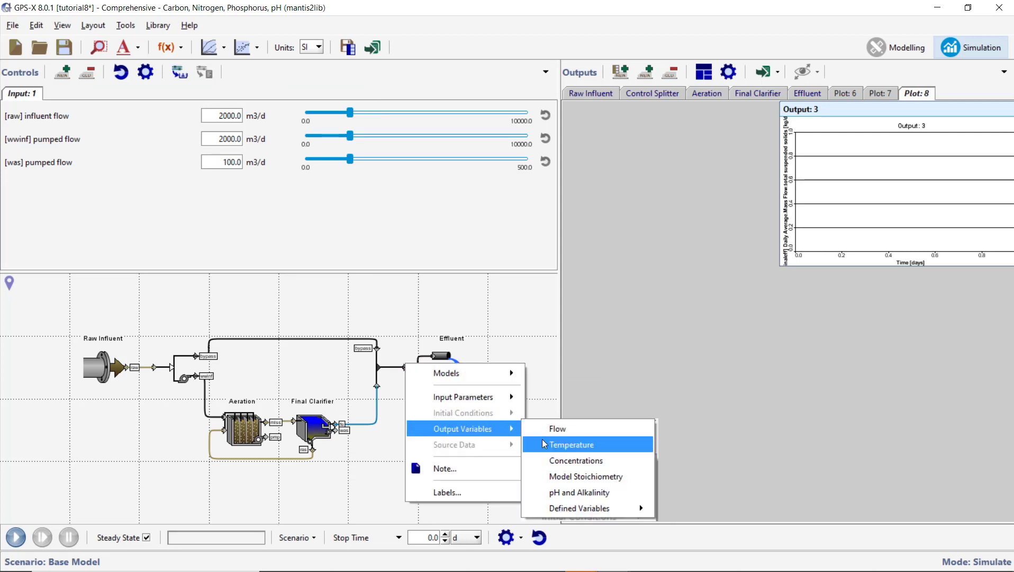
mouse_move(595, 507)
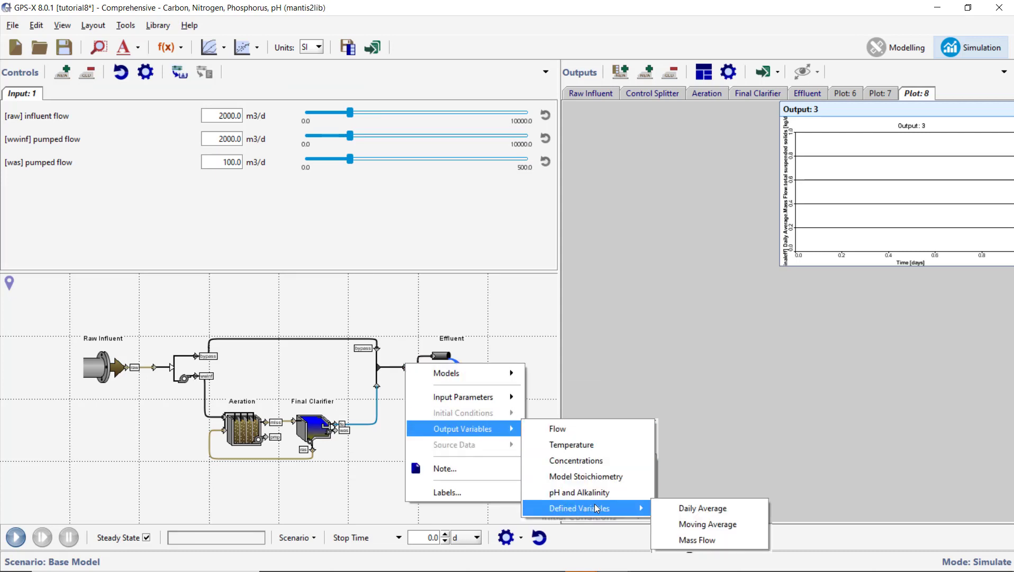
left_click(679, 523)
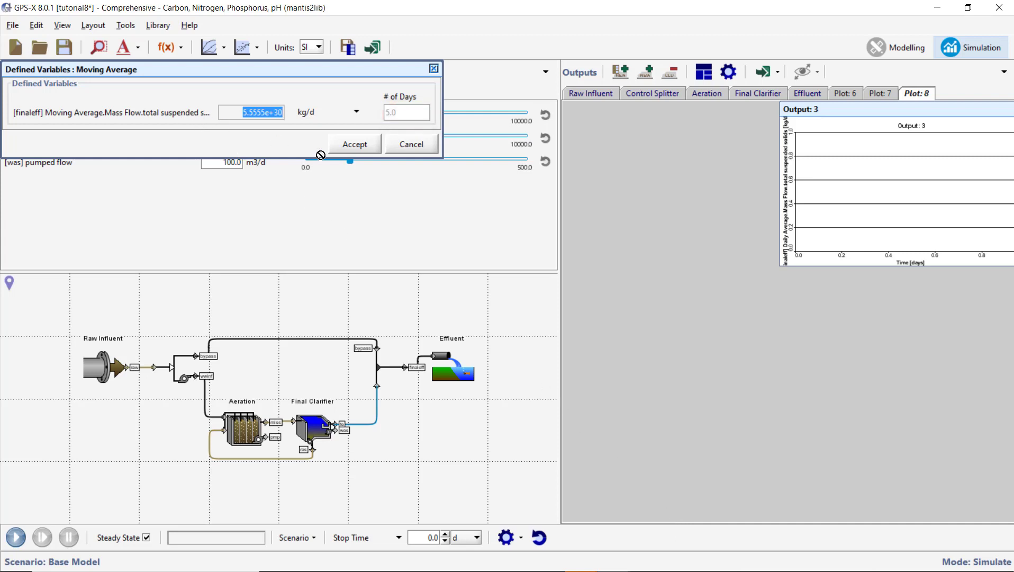
left_click_drag(794, 188, 847, 191)
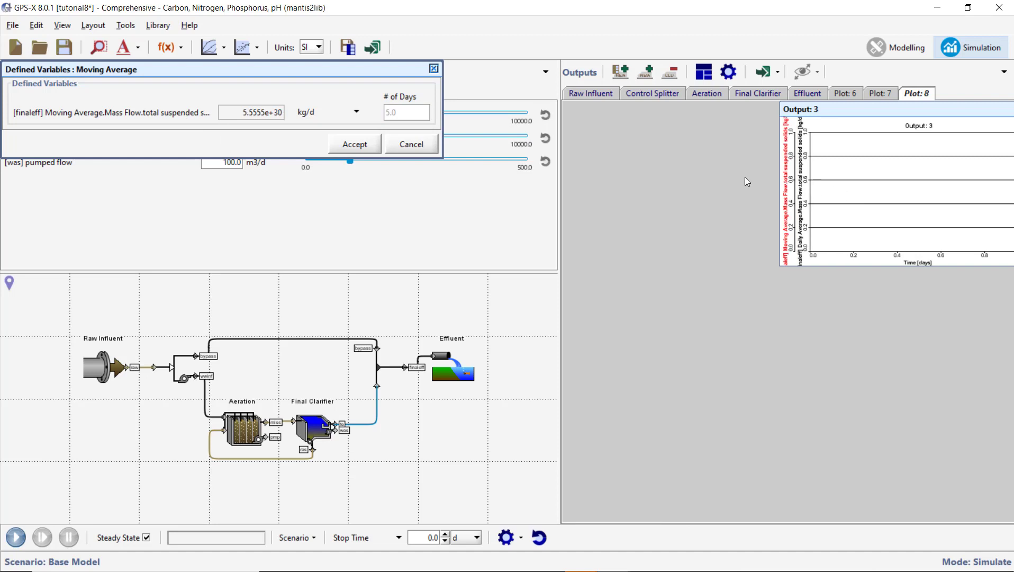
left_click(363, 147)
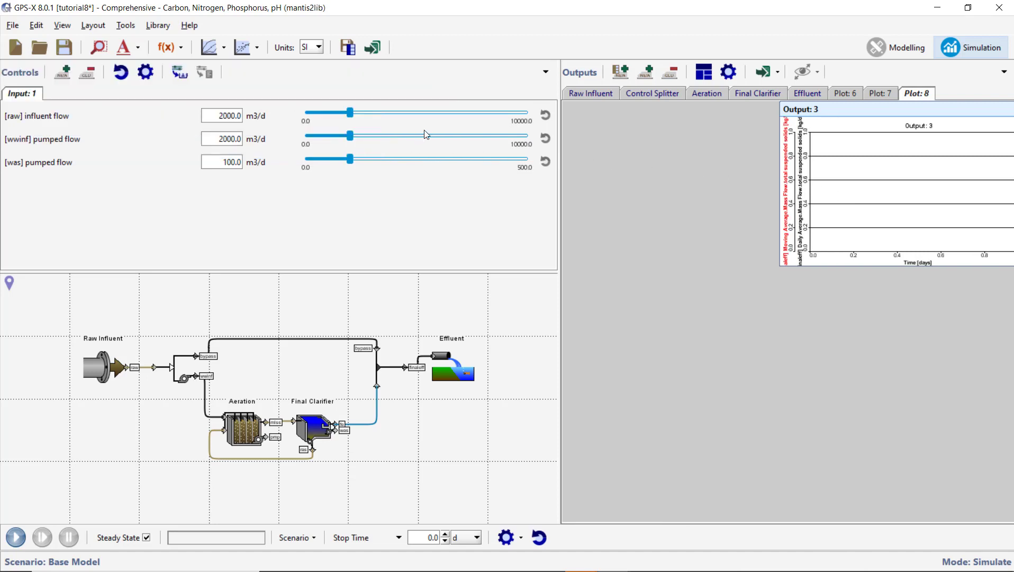
Title the new graph "Daily and Moving Averages", set both variables' maximum to 1000, and auto-arrange the output tab.
left_click(728, 71)
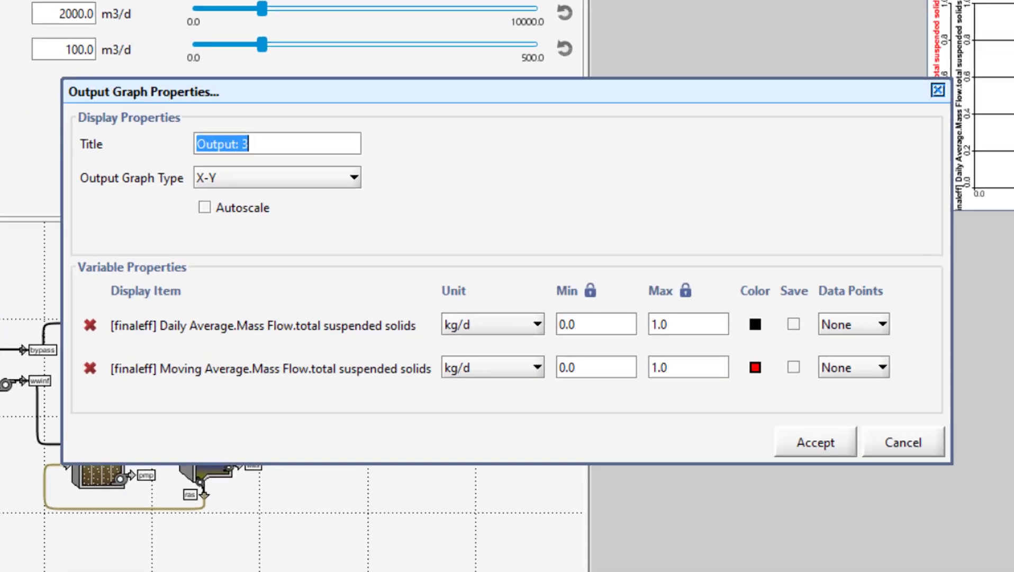
type("D")
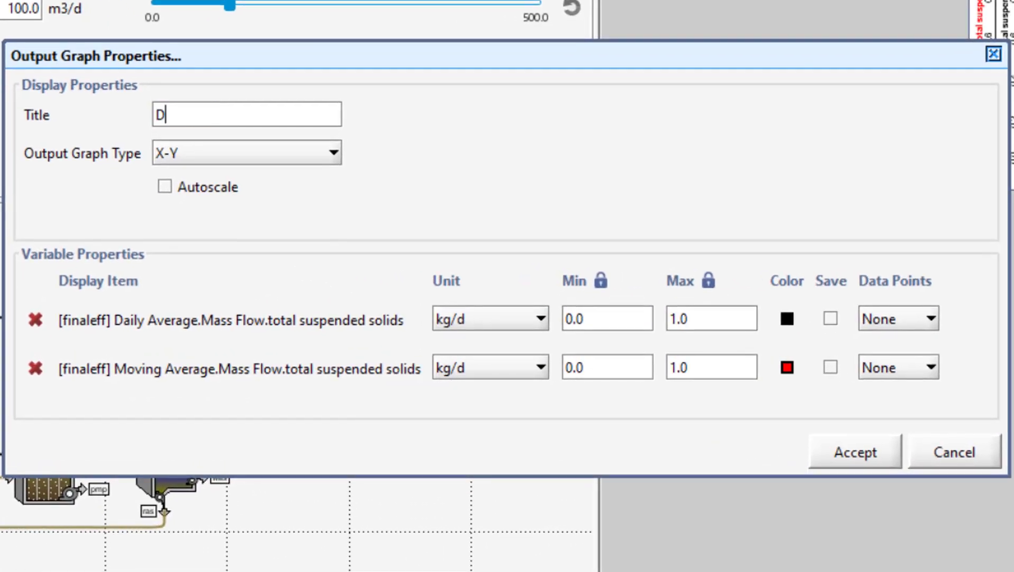
type("aily and Moving ")
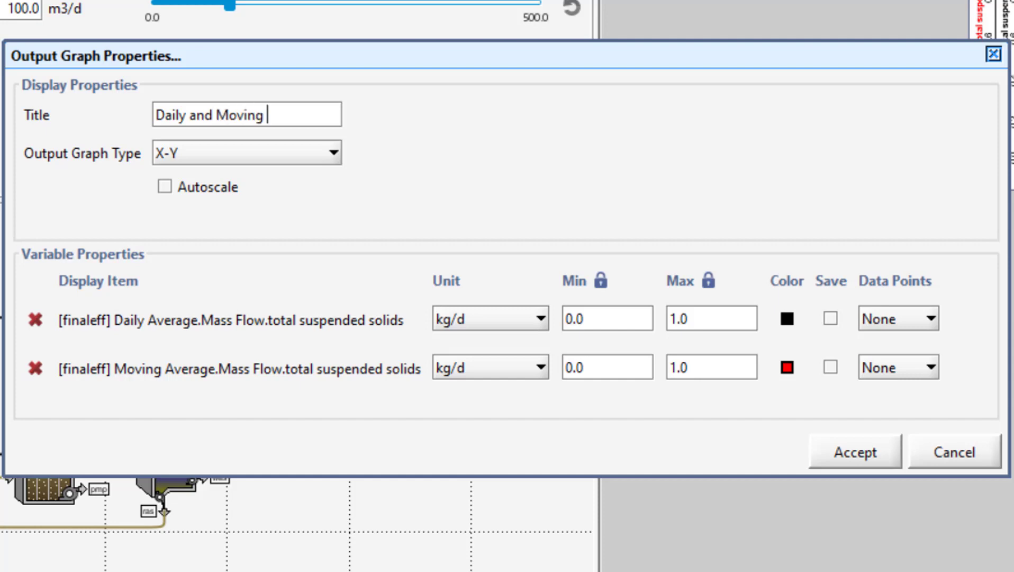
type("Averages")
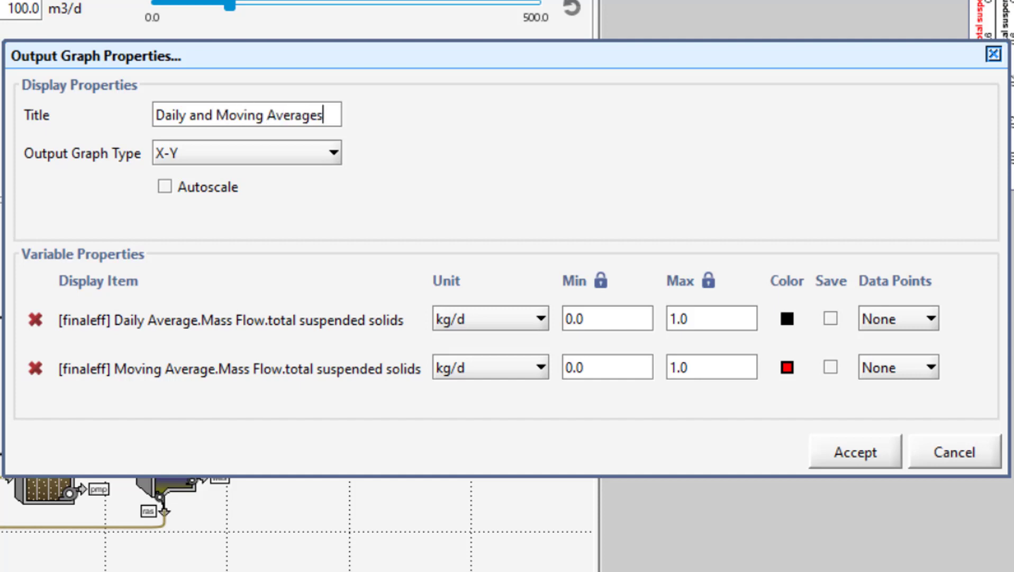
double_click(682, 318)
type("1000")
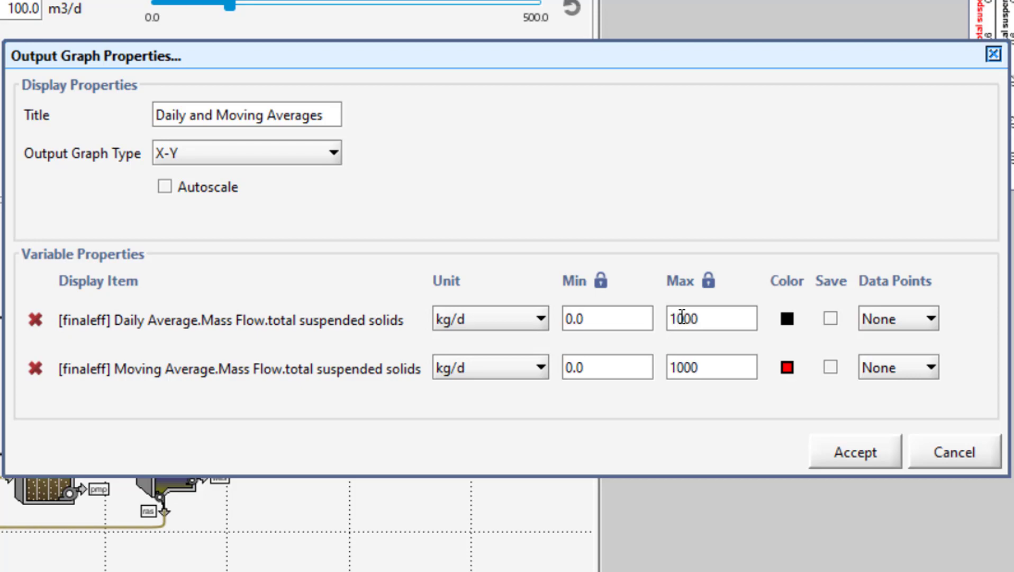
left_click(846, 453)
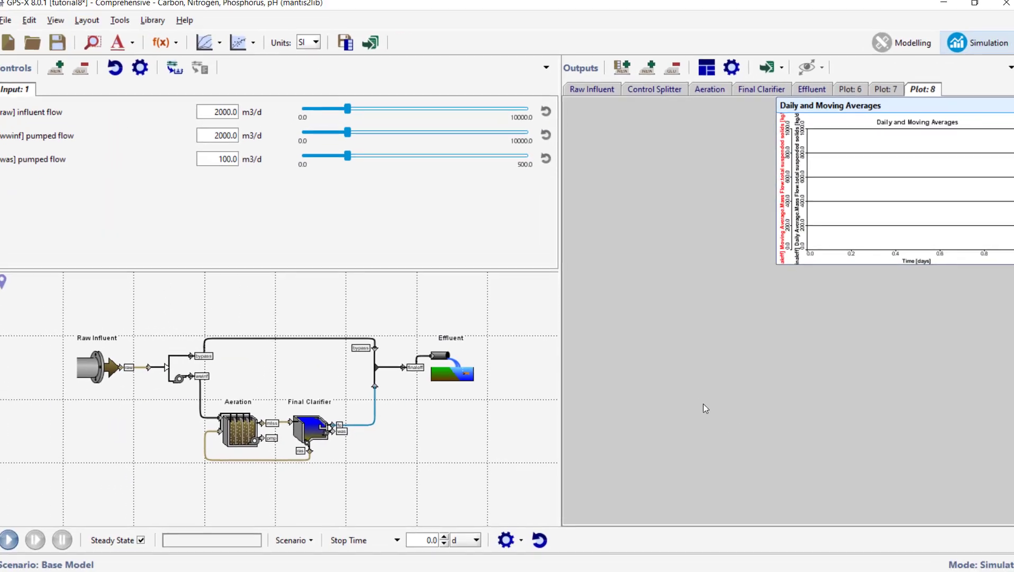
left_click(705, 78)
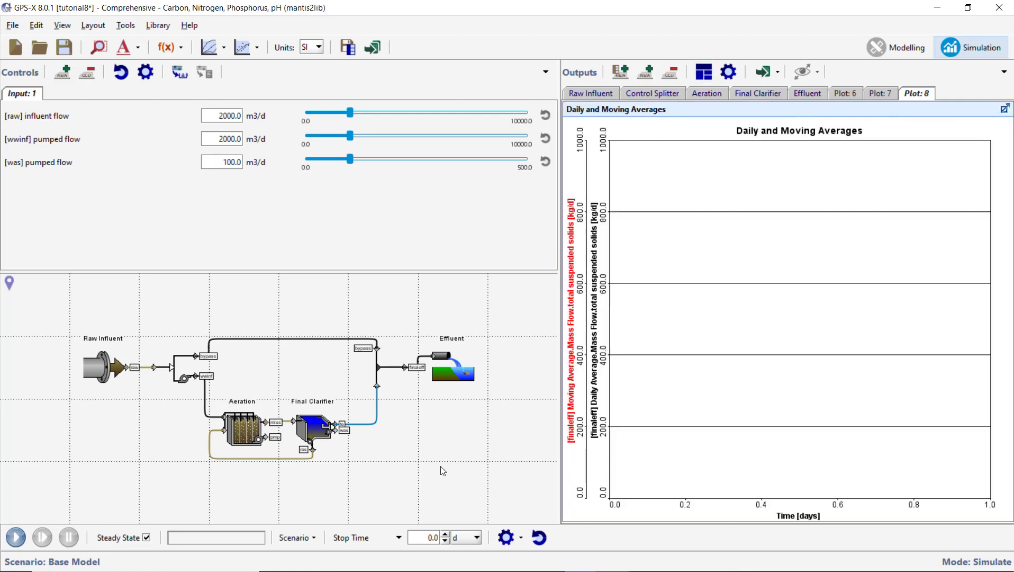
Run a 20-day simulation and raise the raw influent flow to 5800 m3/d while it runs.
left_click(422, 534)
type("20")
left_click(15, 537)
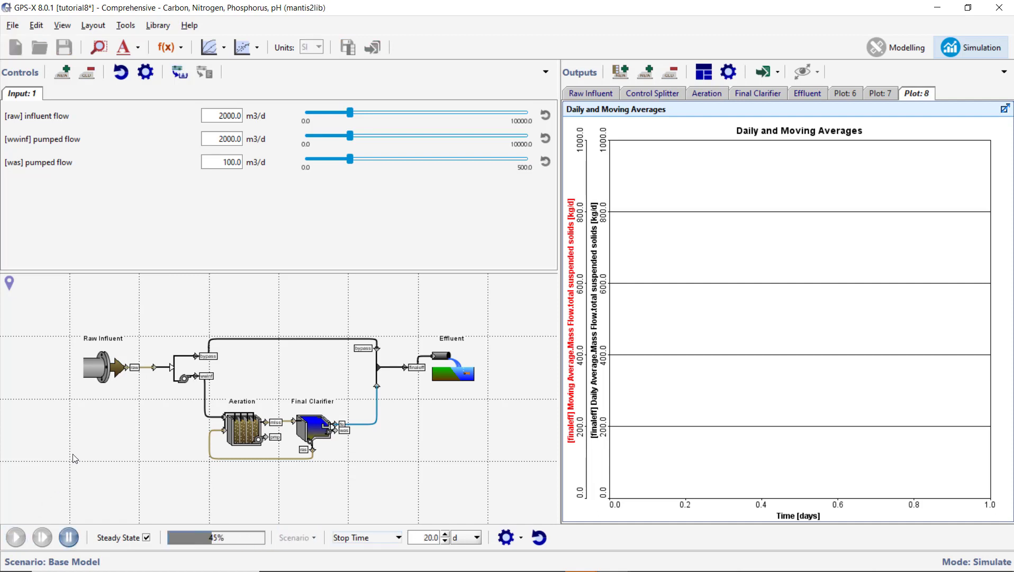
left_click_drag(350, 113, 434, 104)
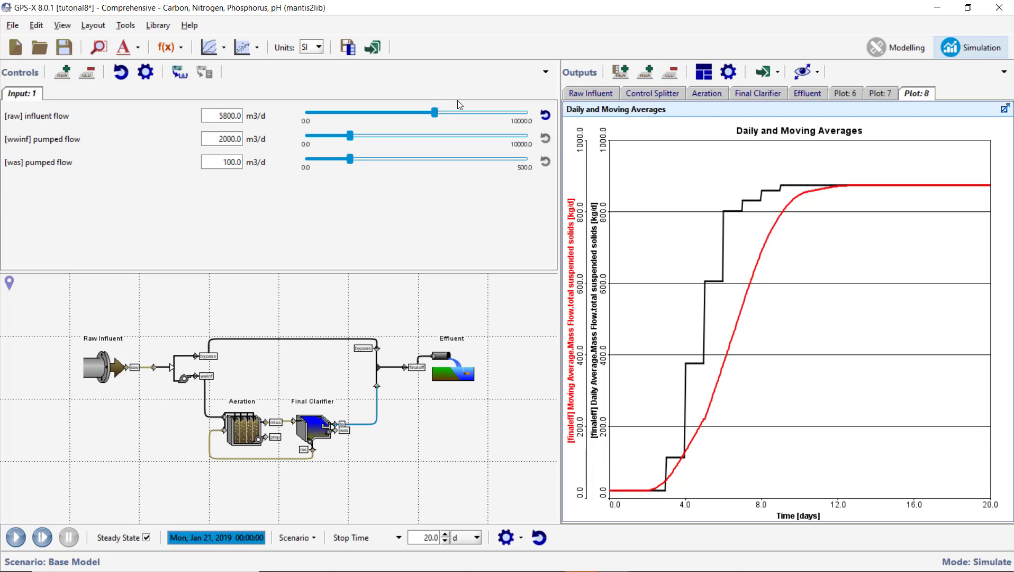
In modelling mode, enable estimating WAS using set SRT for the srttank solids retention time variable.
left_click(874, 53)
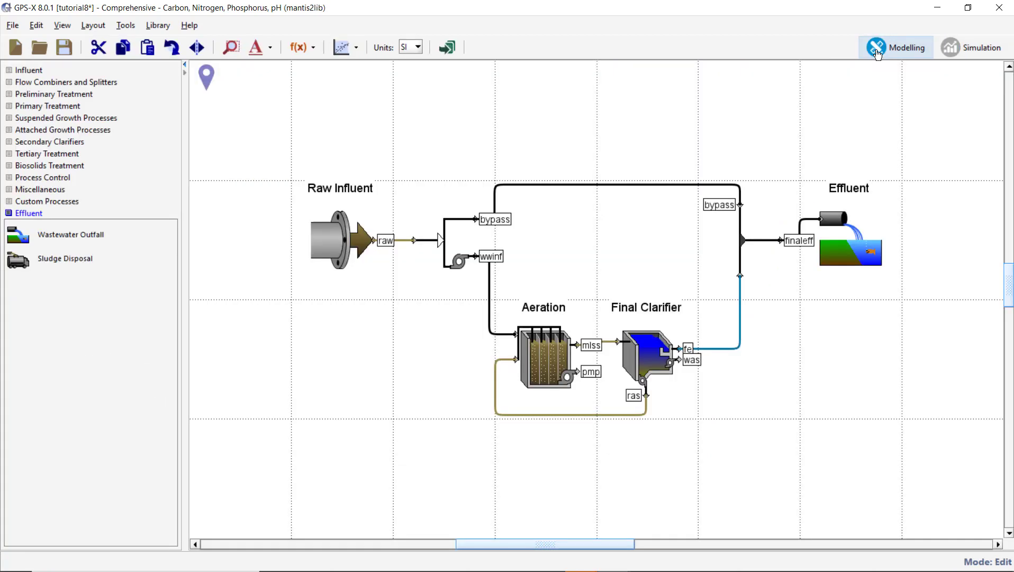
left_click(316, 46)
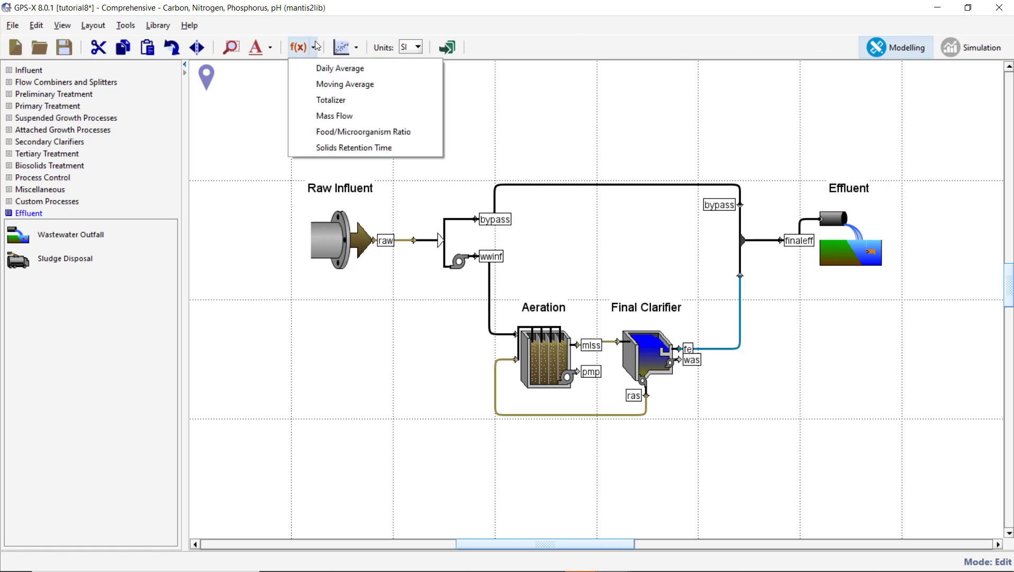
left_click(326, 147)
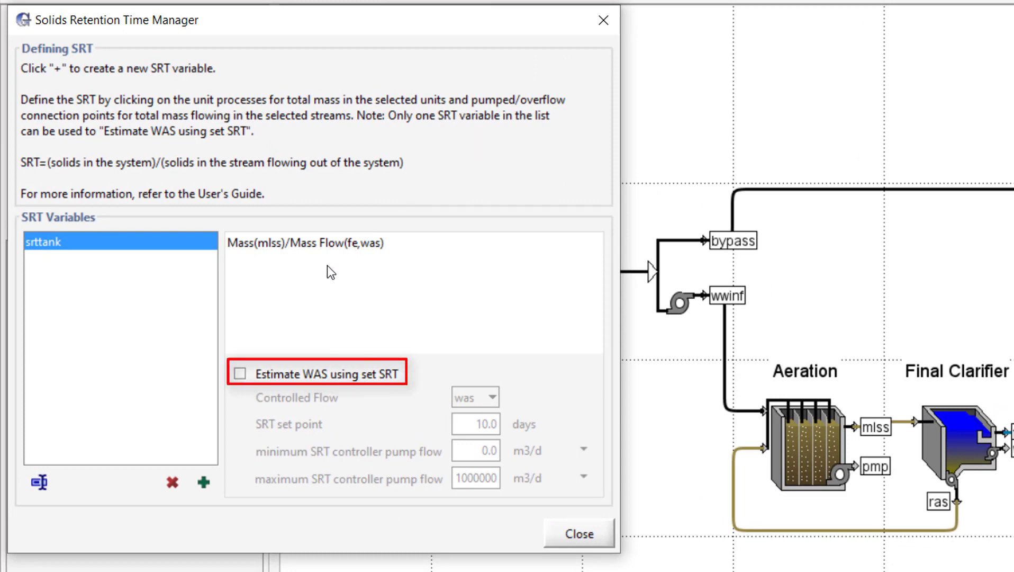
left_click(239, 372)
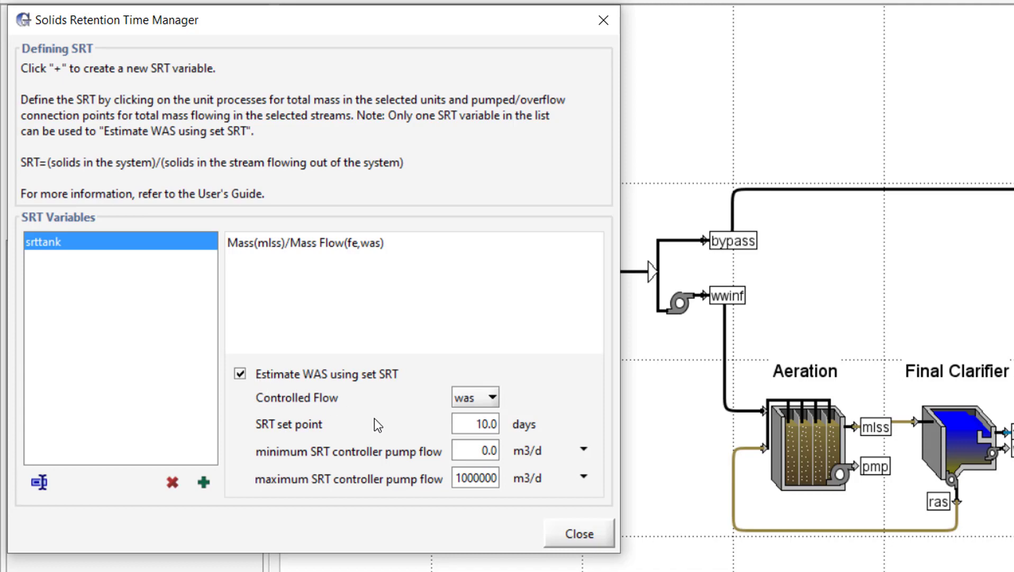
left_click(585, 533)
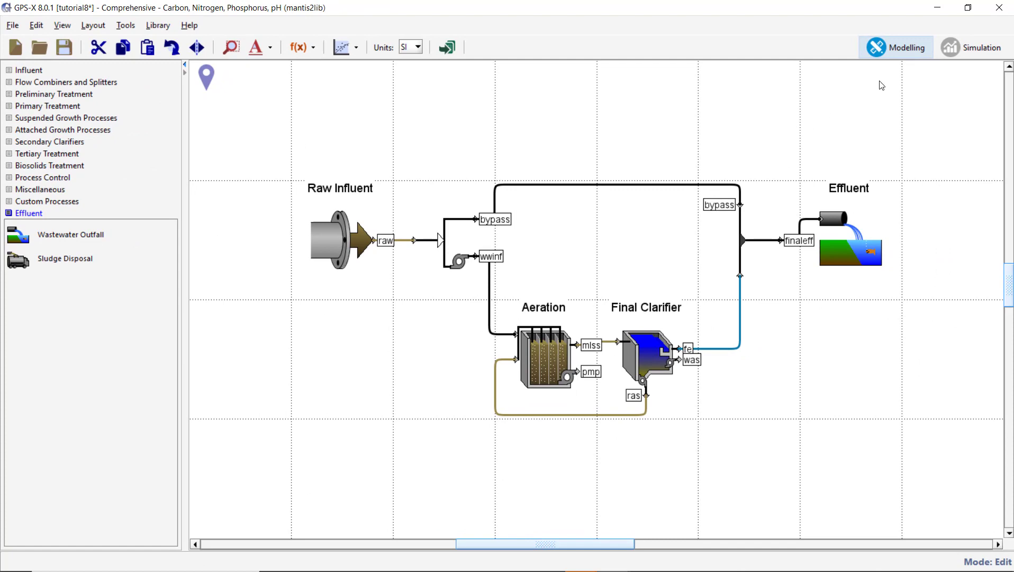
Rebuild the model in simulation mode and add the SRT set point as a control on Input: 1.
left_click(951, 53)
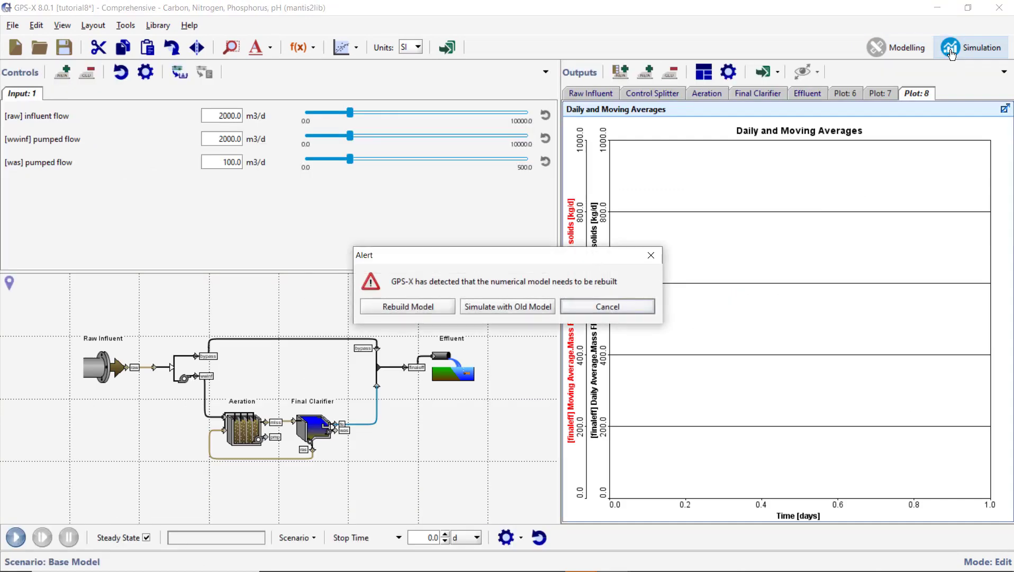
left_click(446, 311)
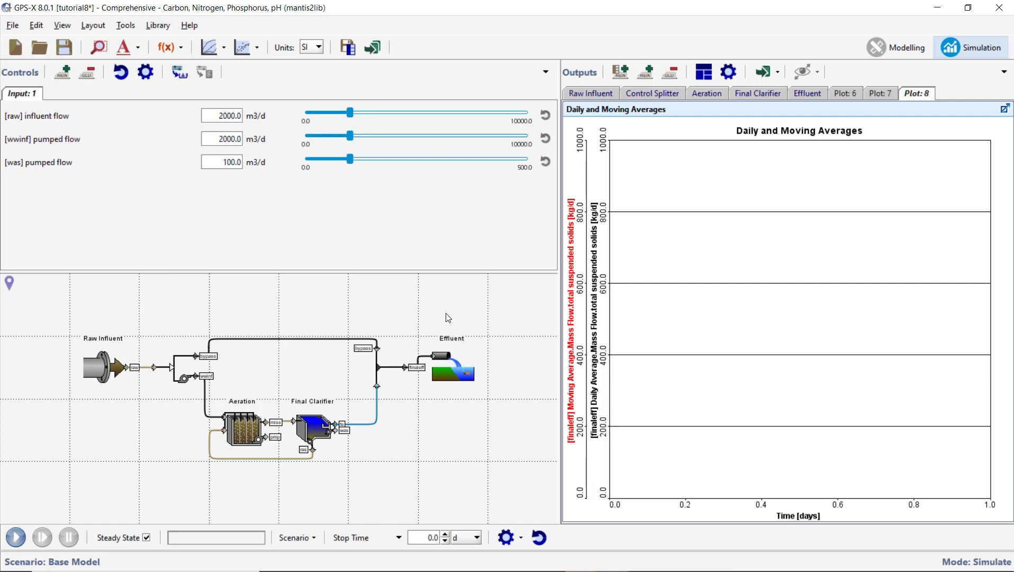
left_click(181, 48)
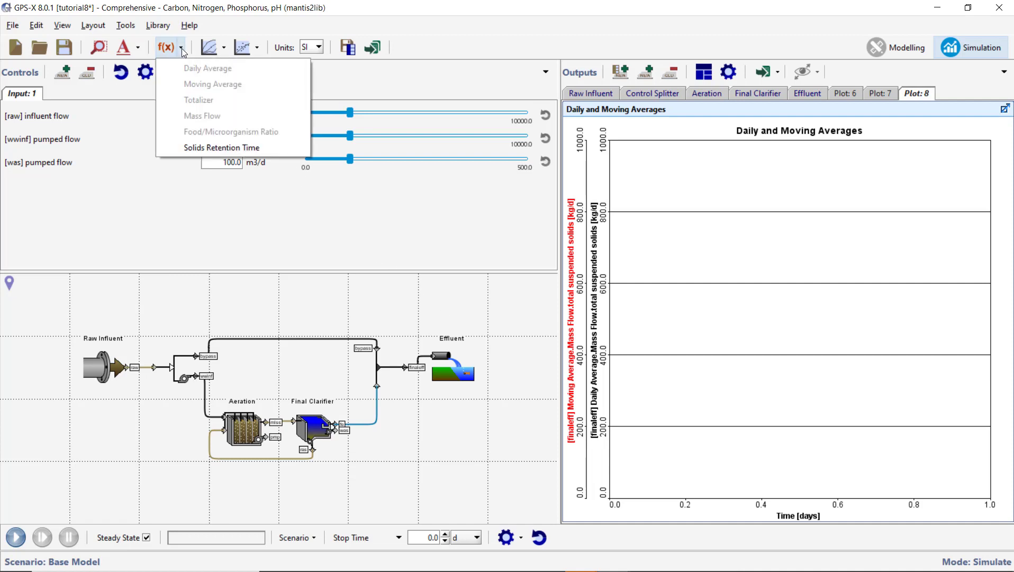
left_click(192, 144)
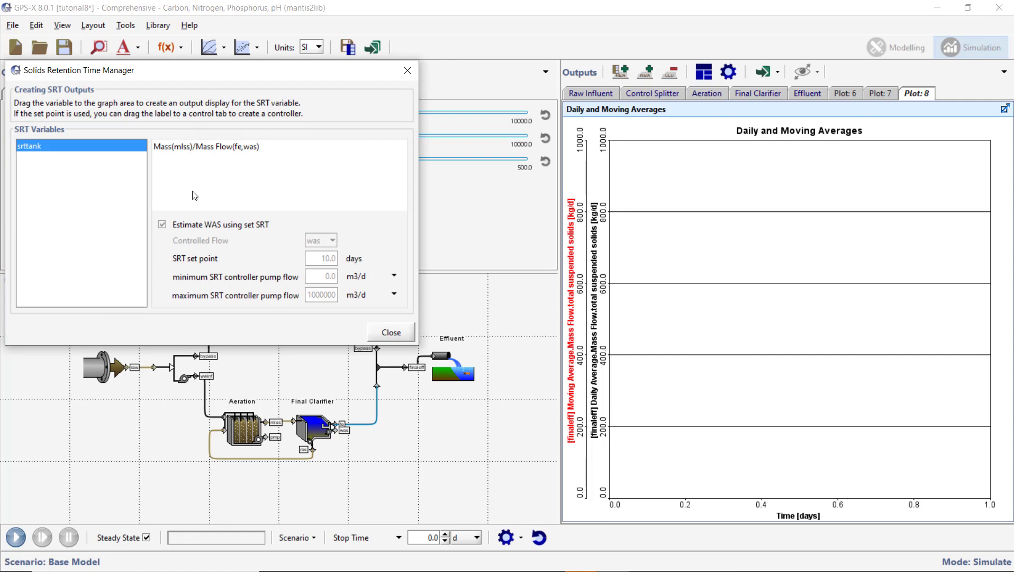
left_click_drag(195, 259, 438, 187)
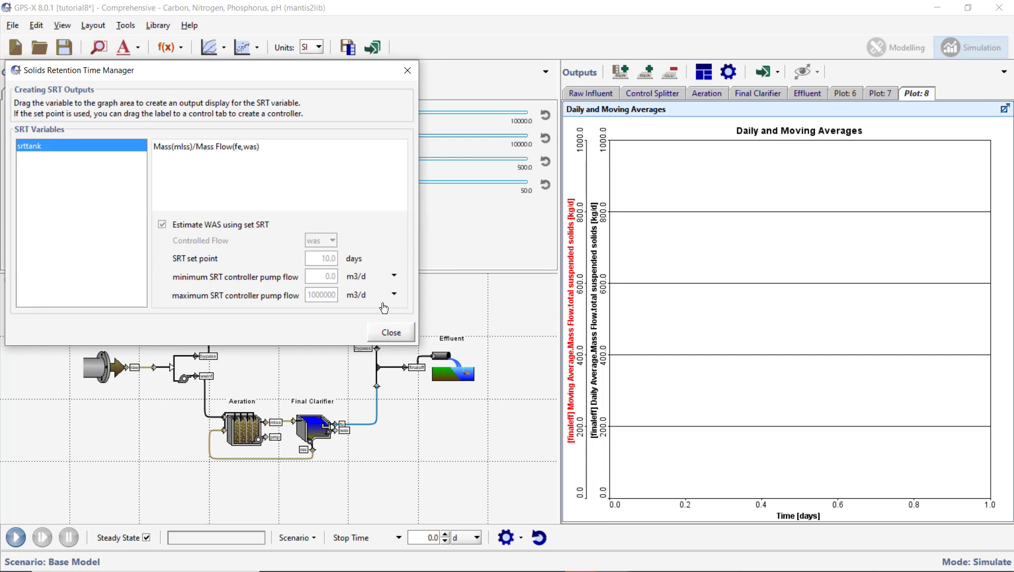
left_click(389, 332)
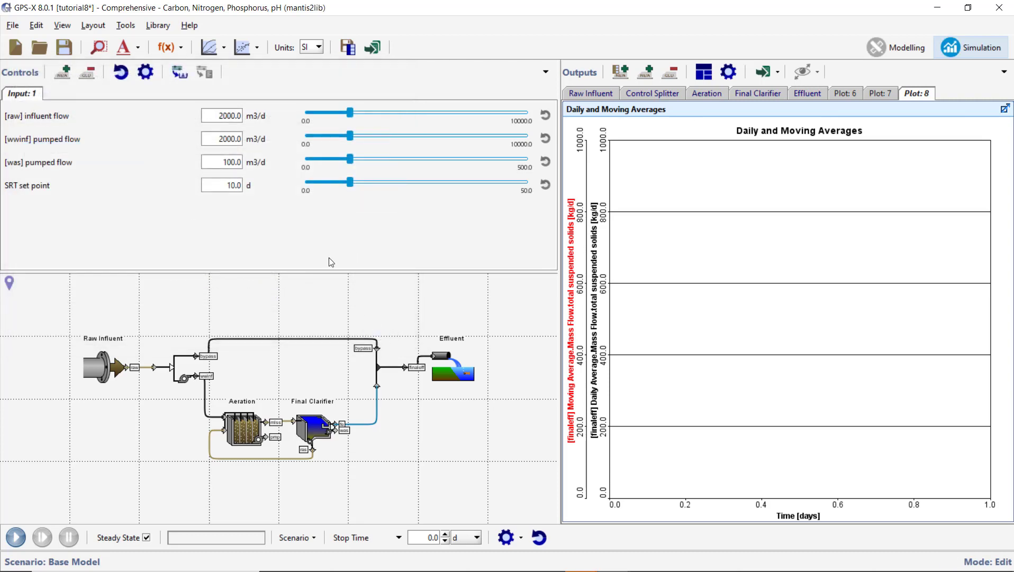
Set the SRT set point control's maximum to 30 days.
left_click(145, 71)
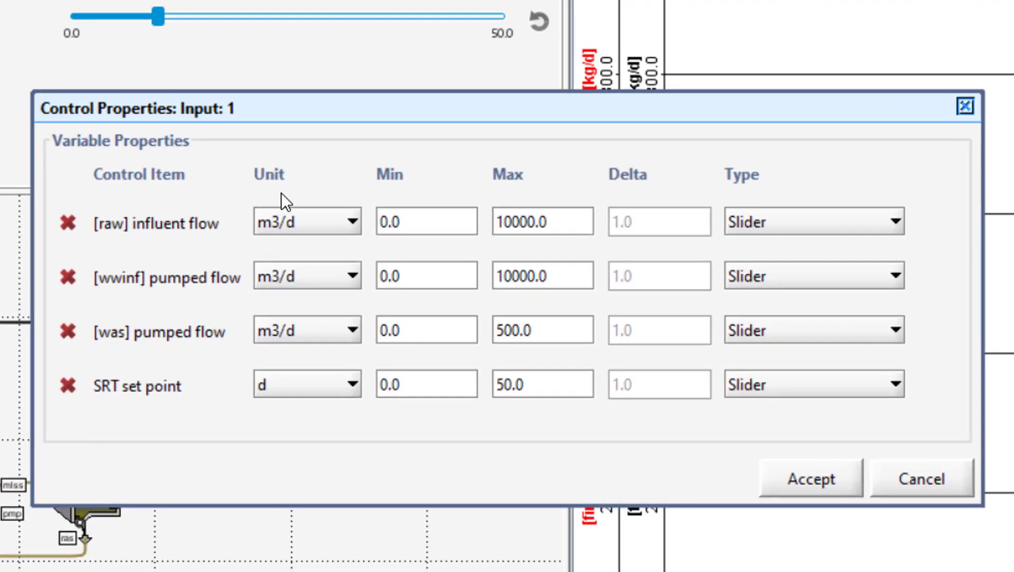
double_click(498, 373)
type("30")
left_click(777, 479)
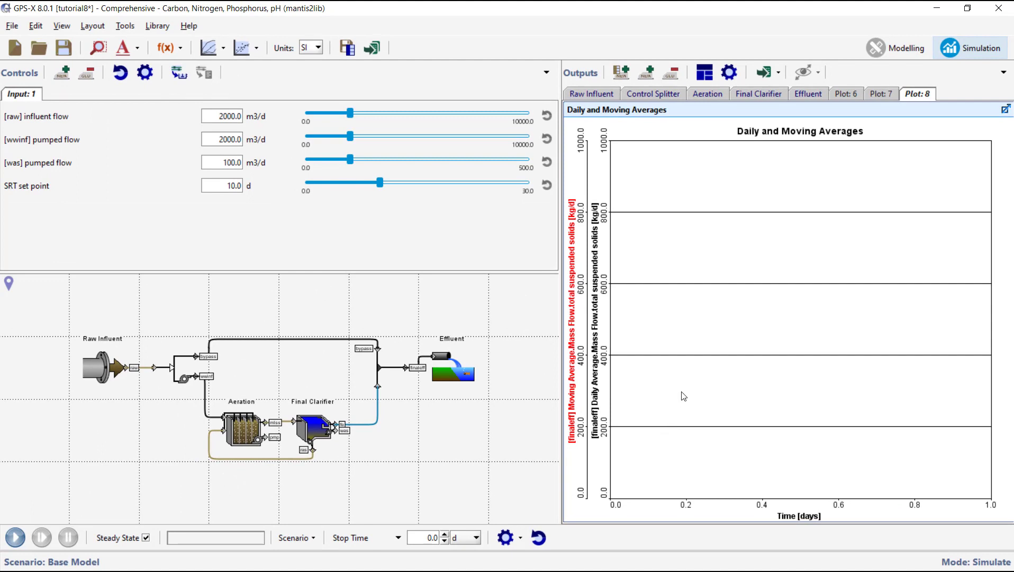
Plot the was stream's flow on a new graph in the output tab that holds the SRT graph.
left_click(879, 94)
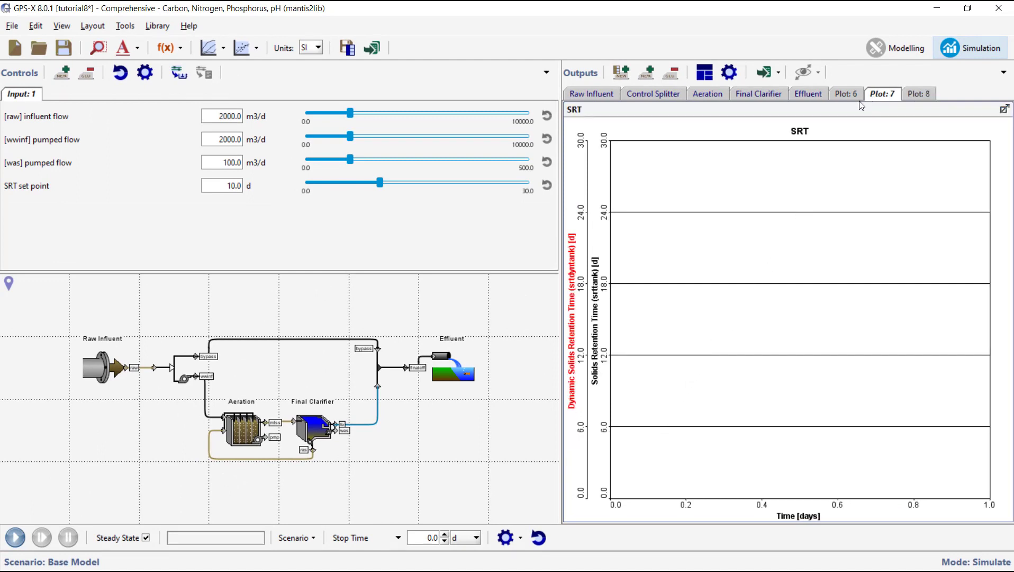
left_click_drag(651, 197, 639, 200)
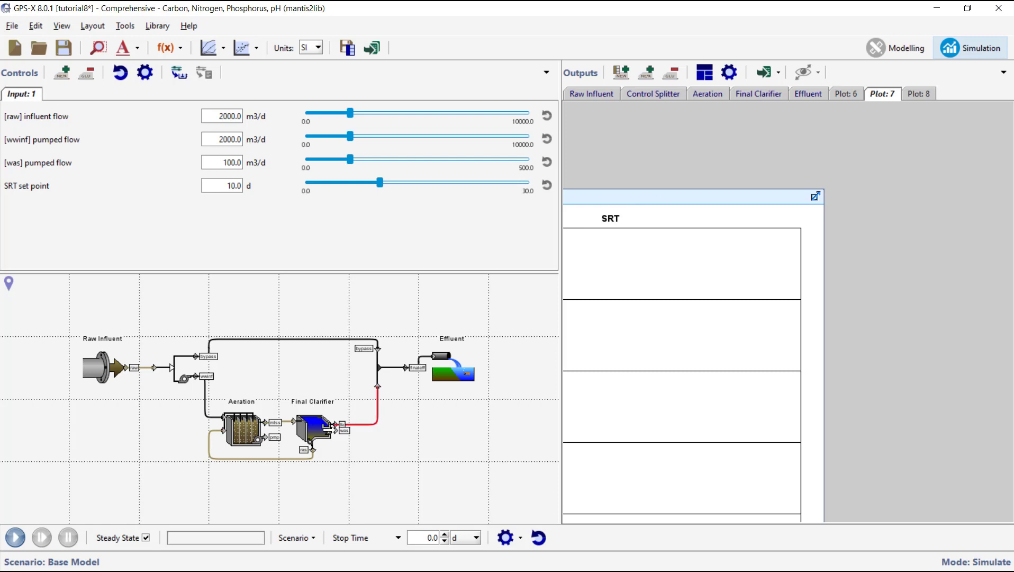
right_click(332, 428)
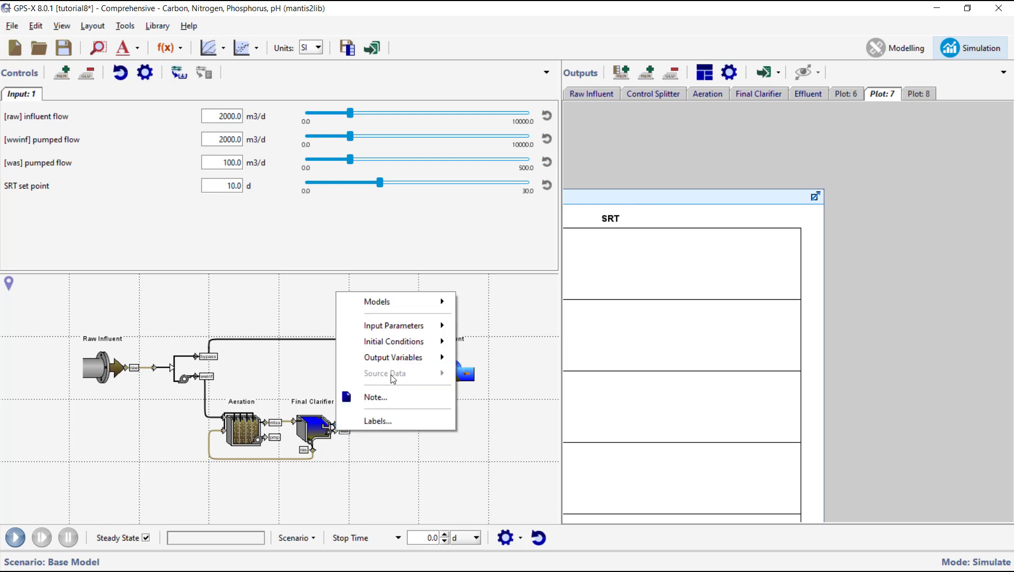
left_click(472, 359)
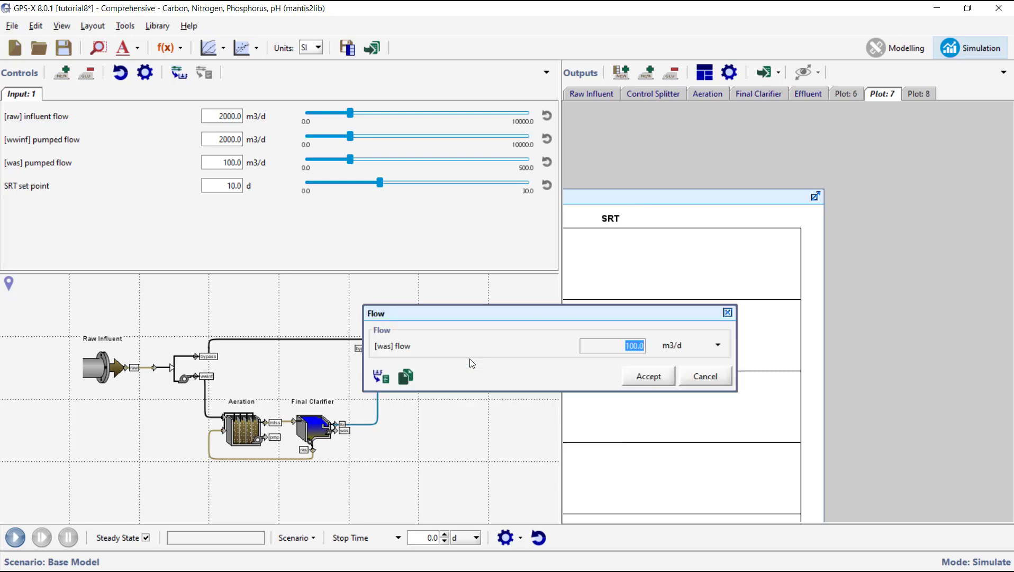
left_click_drag(891, 371, 891, 371)
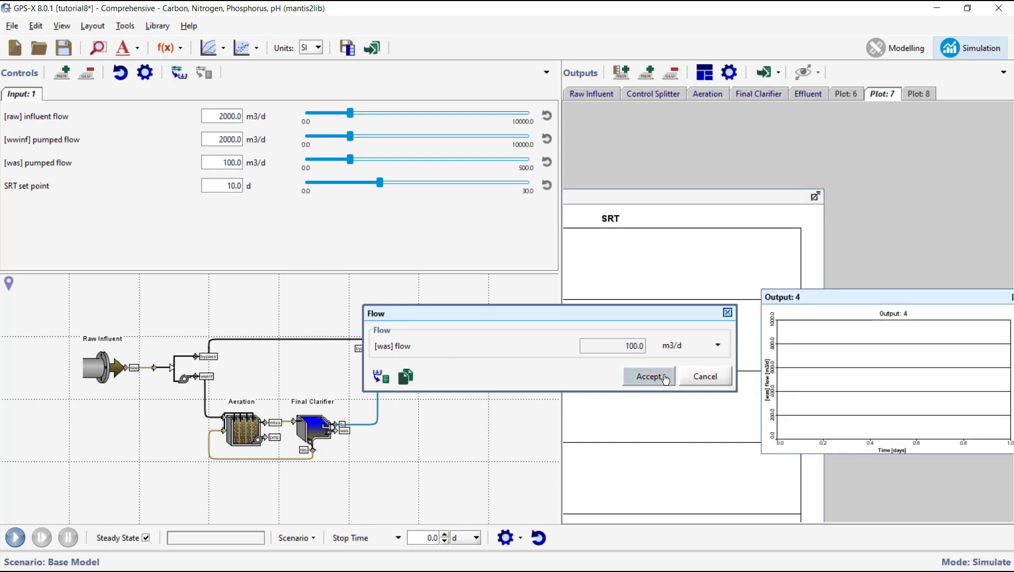
left_click(649, 376)
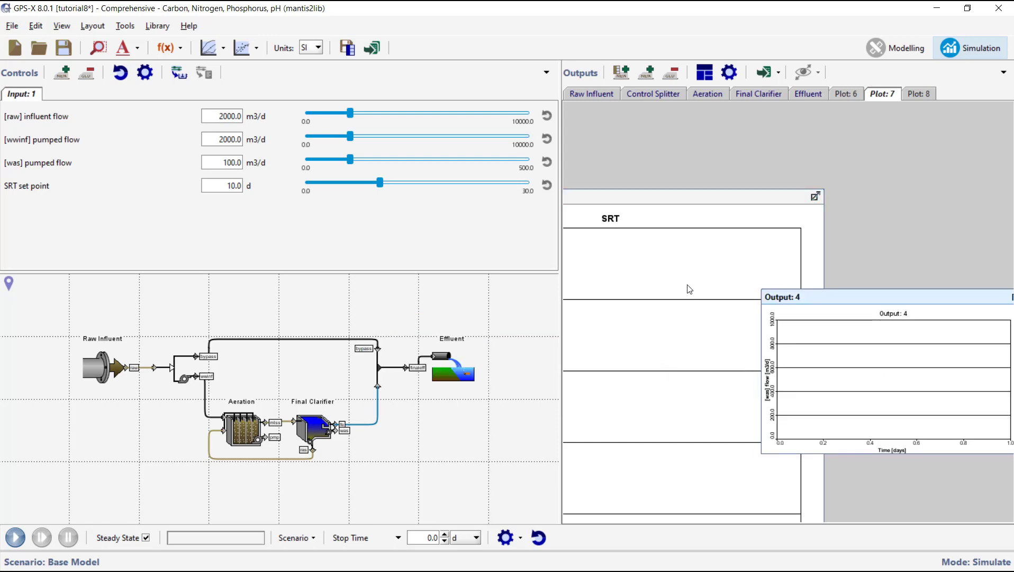
Title the new graph "WAS Flow", set its maximum to 500 m3/d, and auto-arrange it with the SRT graph.
left_click(732, 81)
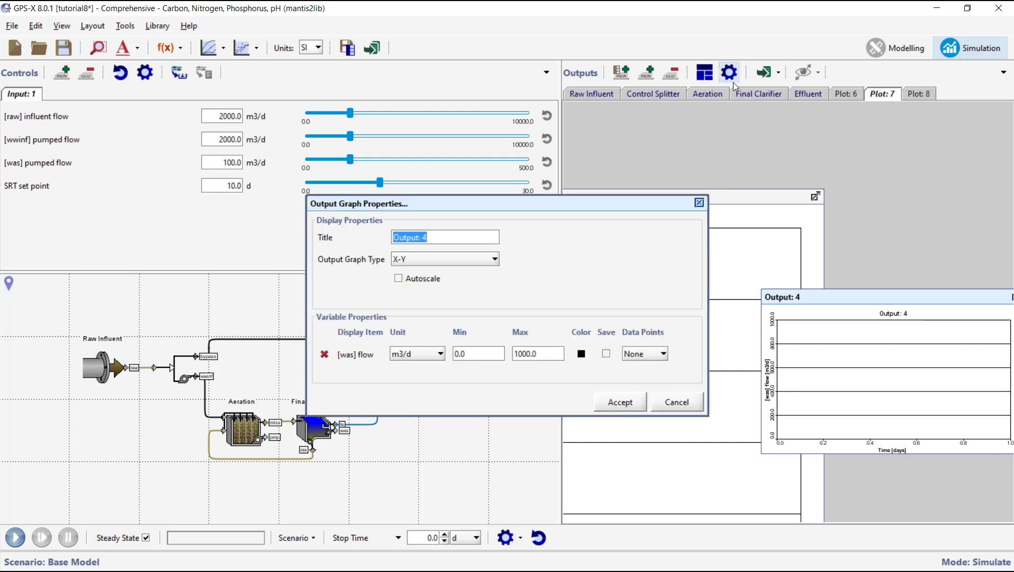
type("WAS Flow")
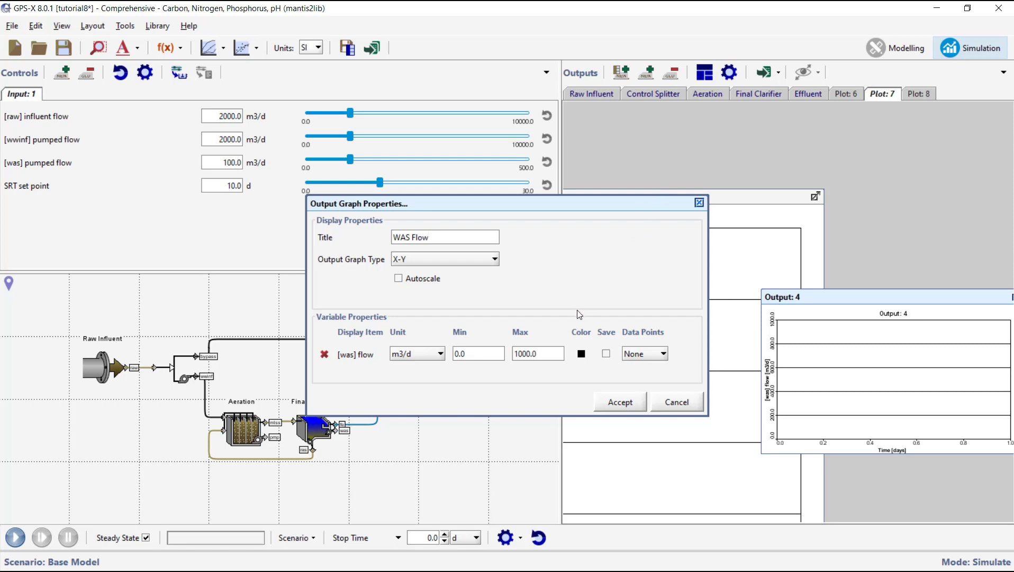
double_click(538, 351)
type("500")
left_click(607, 405)
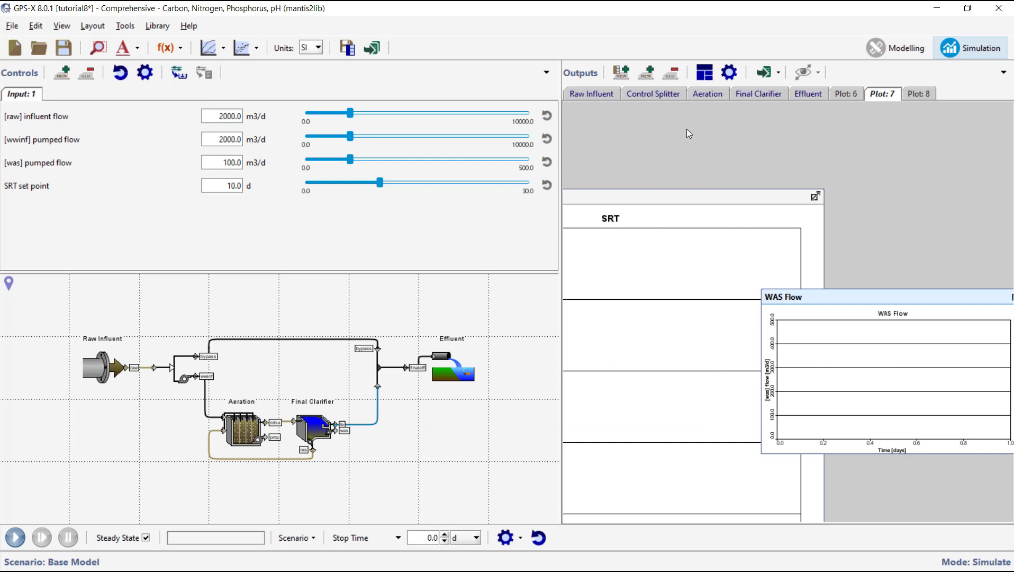
left_click(703, 73)
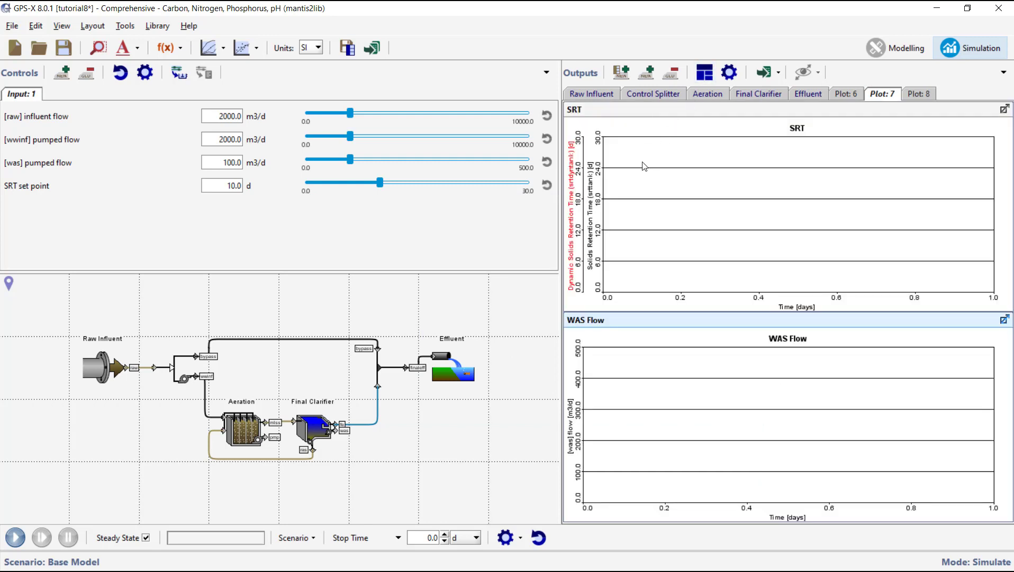
Run a 20-day simulation, raising the SRT set point to 25.77 days while it runs, and save the layout.
double_click(430, 533)
type("20.0")
left_click(21, 535)
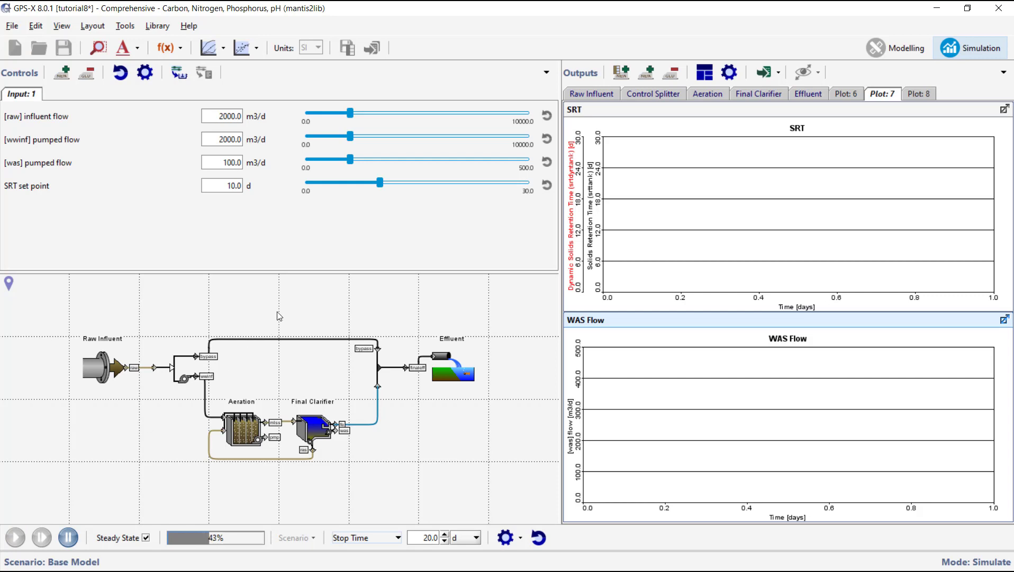
left_click_drag(380, 181, 500, 192)
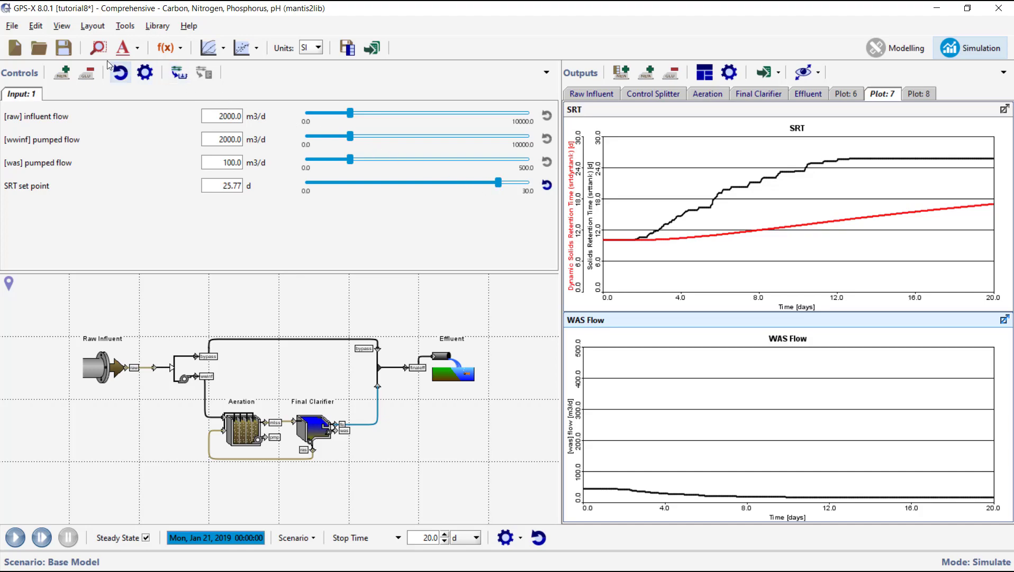
left_click(65, 47)
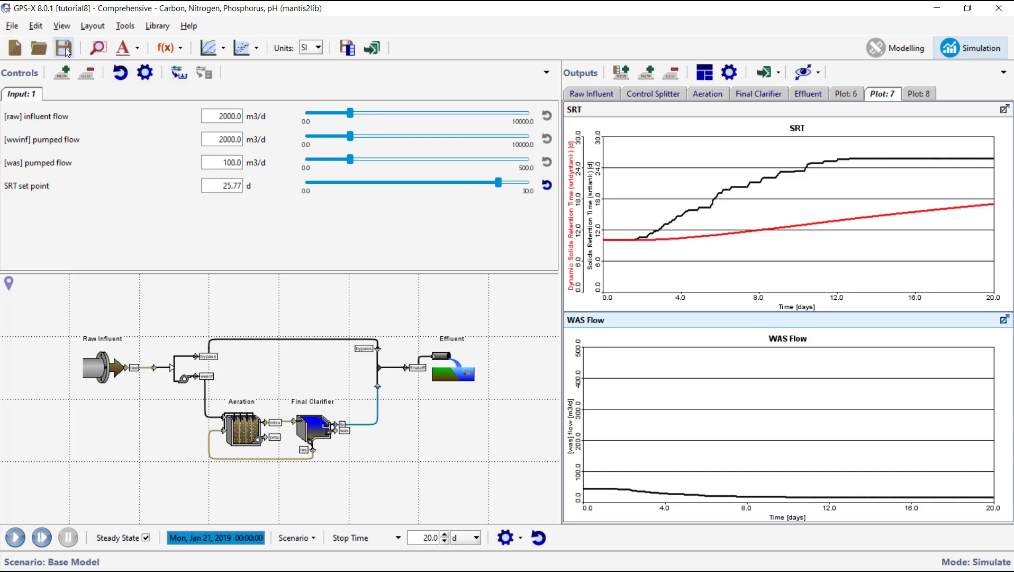